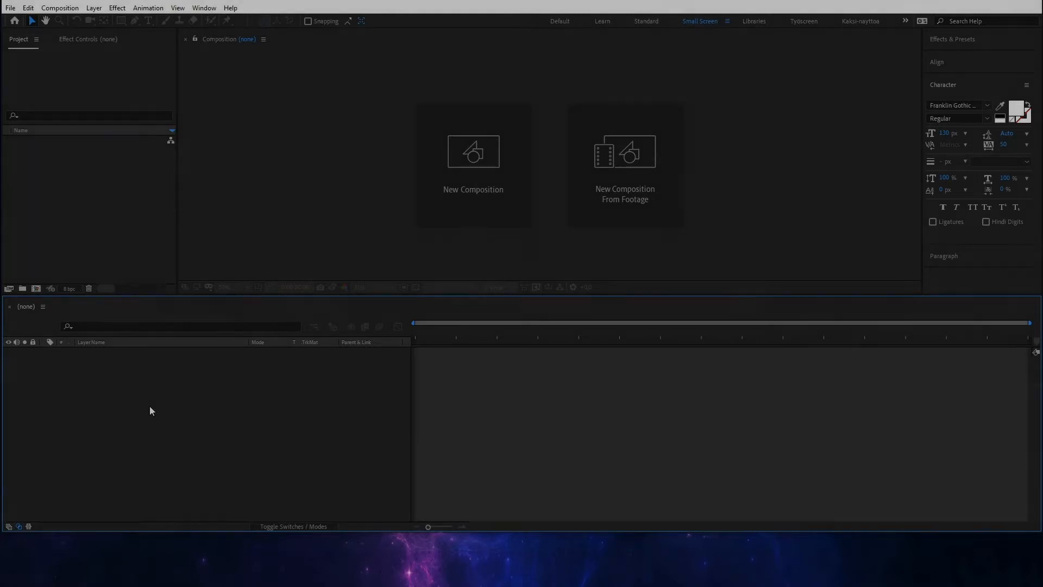
# Set up a new composition named logo using the HDTV 1080 29.97 preset.
pyautogui.rightClick(63, 175)
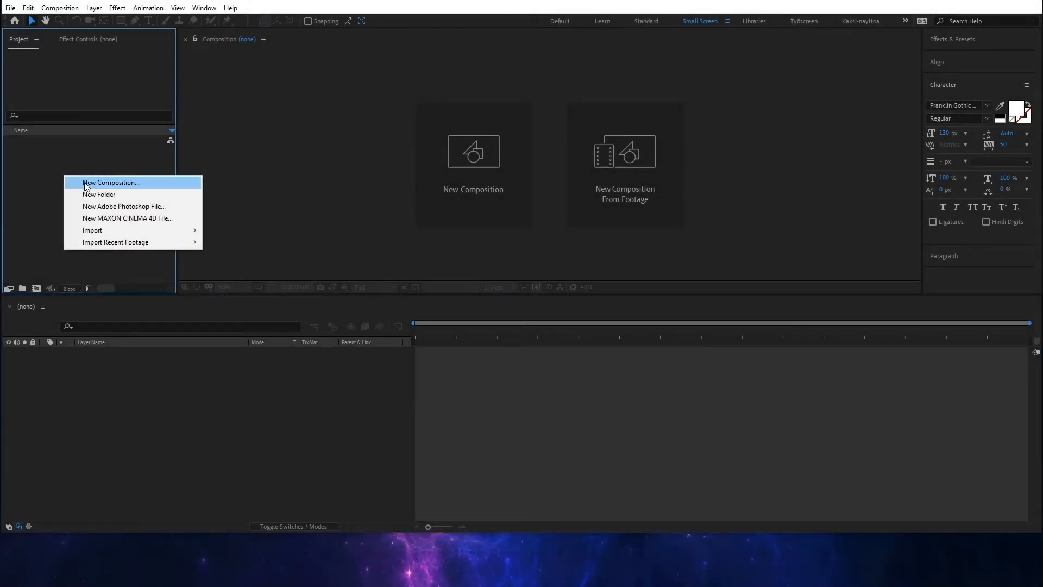
pyautogui.click(92, 183)
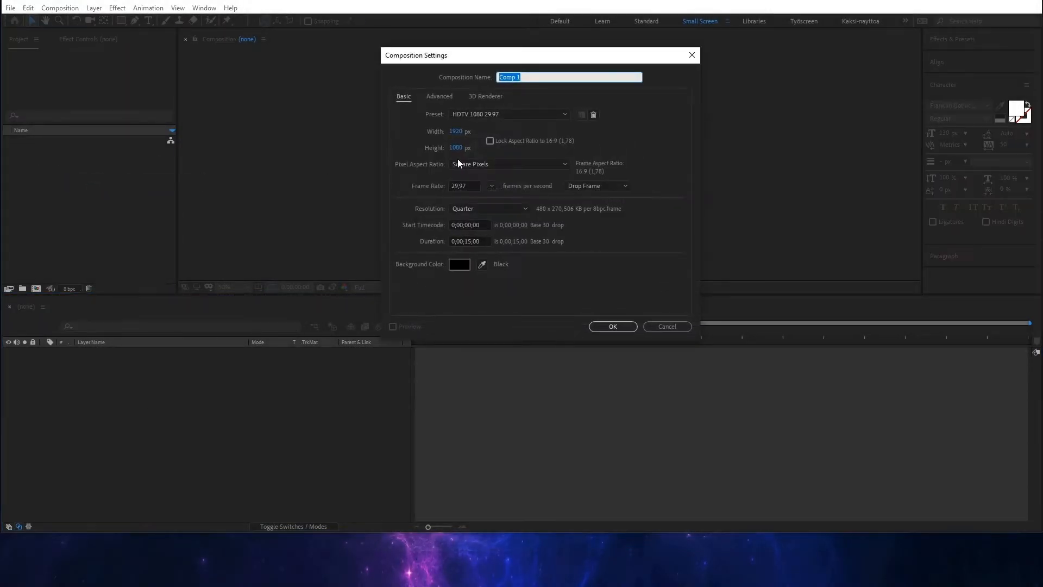
pyautogui.write('logo')
pyautogui.click(539, 113)
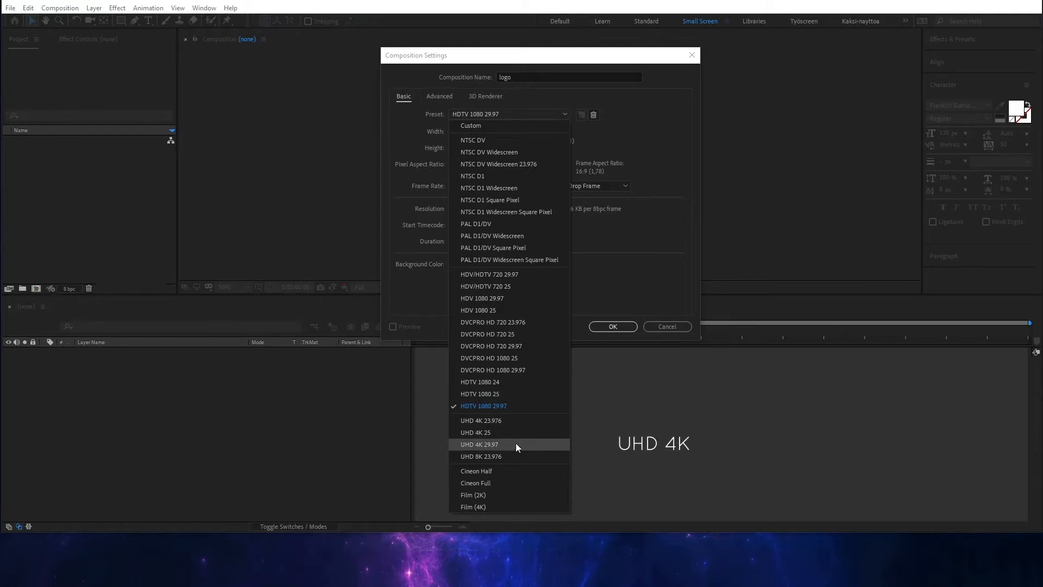
pyautogui.click(516, 408)
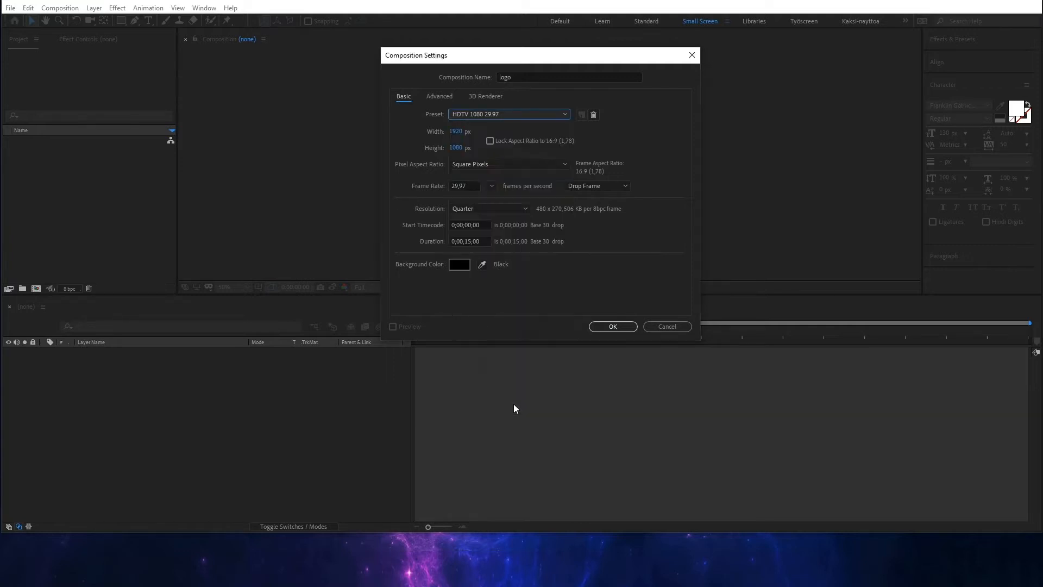
pyautogui.click(479, 241)
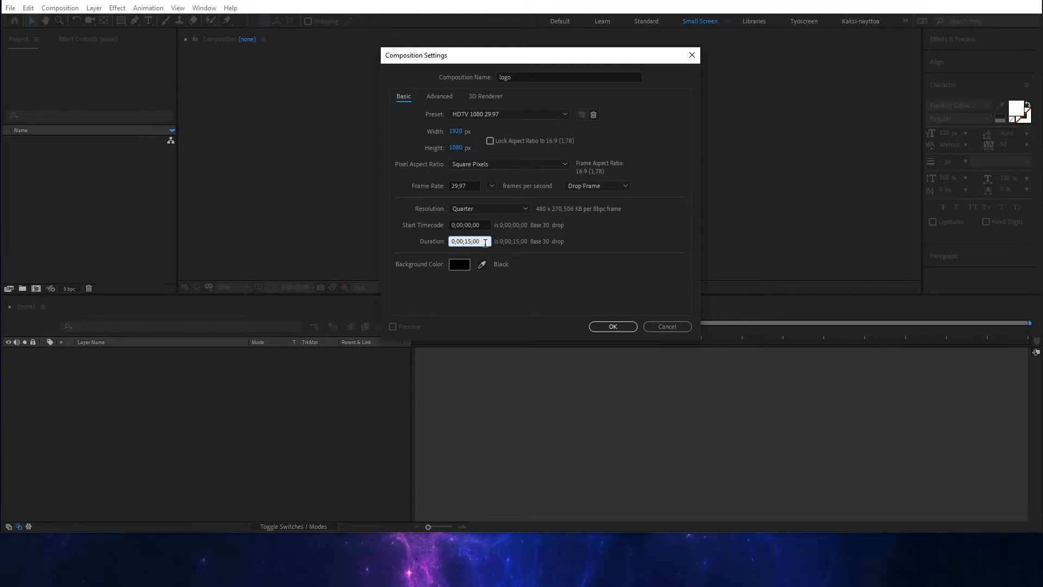
pyautogui.click(461, 265)
pyautogui.moveTo(615, 149)
pyautogui.mouseDown()
pyautogui.moveTo(615, 132)
pyautogui.moveTo(585, 101)
pyautogui.mouseUp()
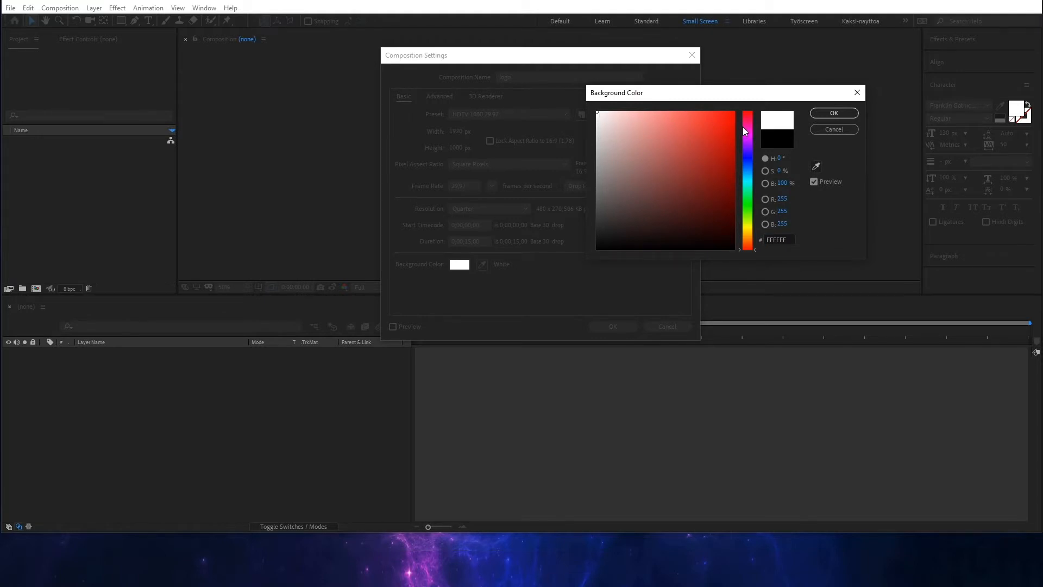
pyautogui.click(834, 129)
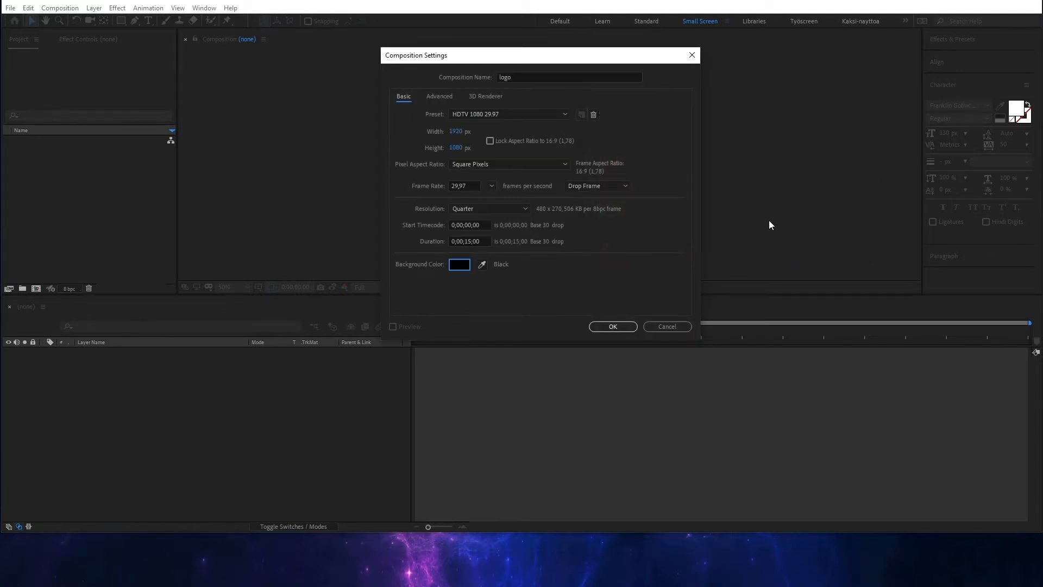
# Create the composition from these settings and add a text layer reading "Chill Intro" in the middle of the frame.
pyautogui.click(612, 326)
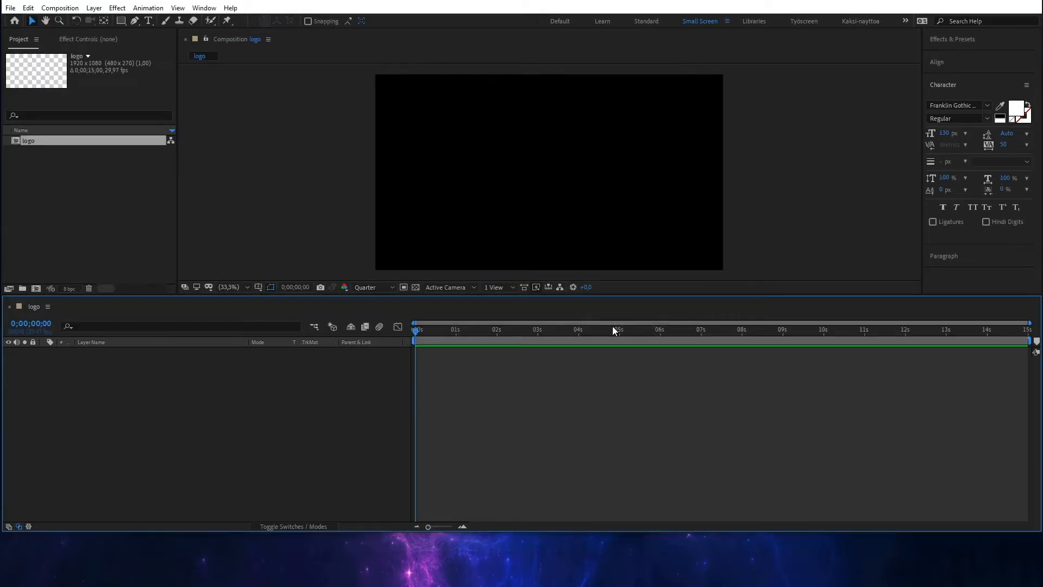
pyautogui.click(149, 20)
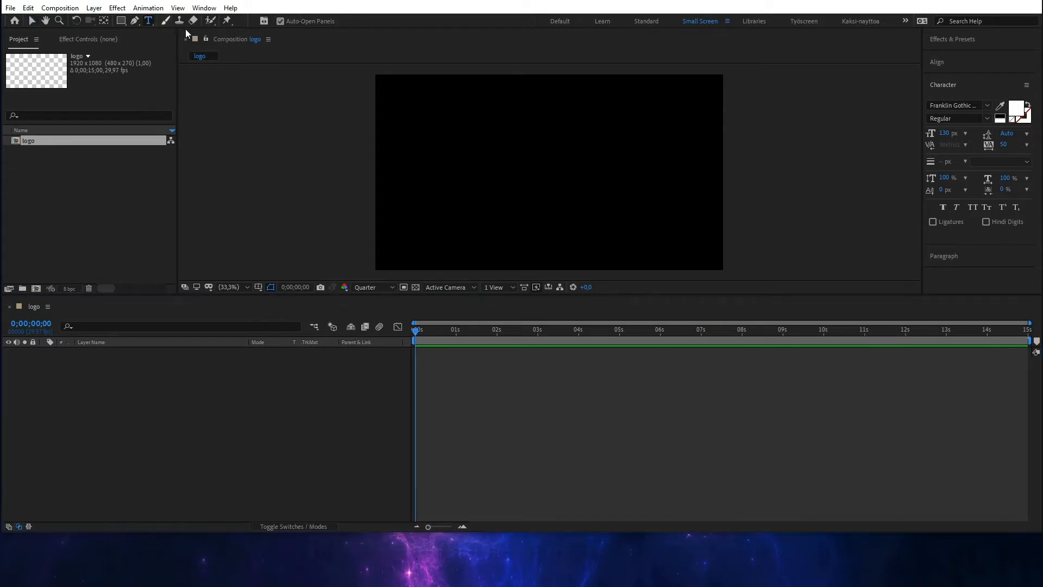
pyautogui.click(548, 179)
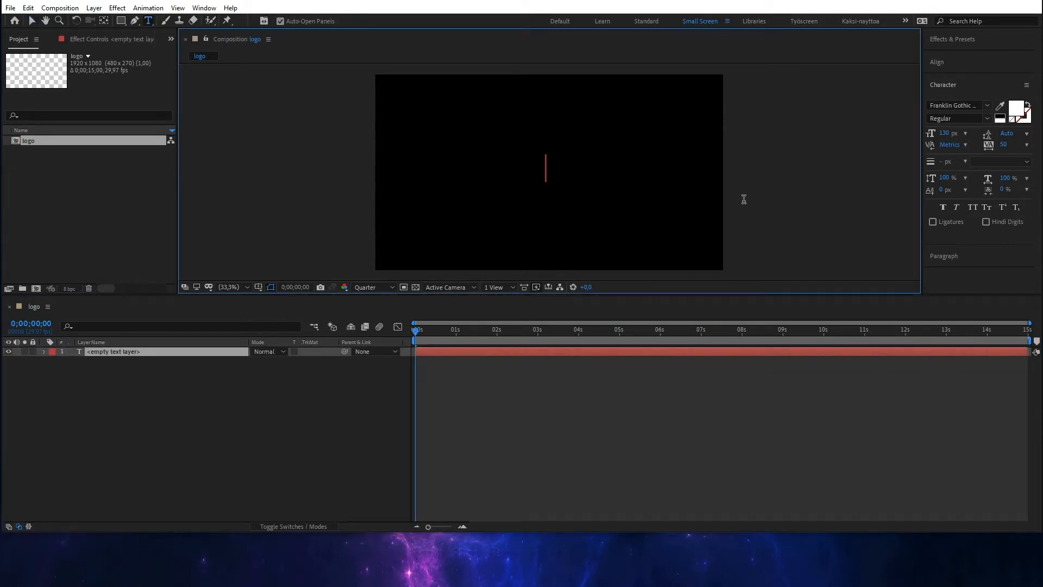
pyautogui.write('Chill ')
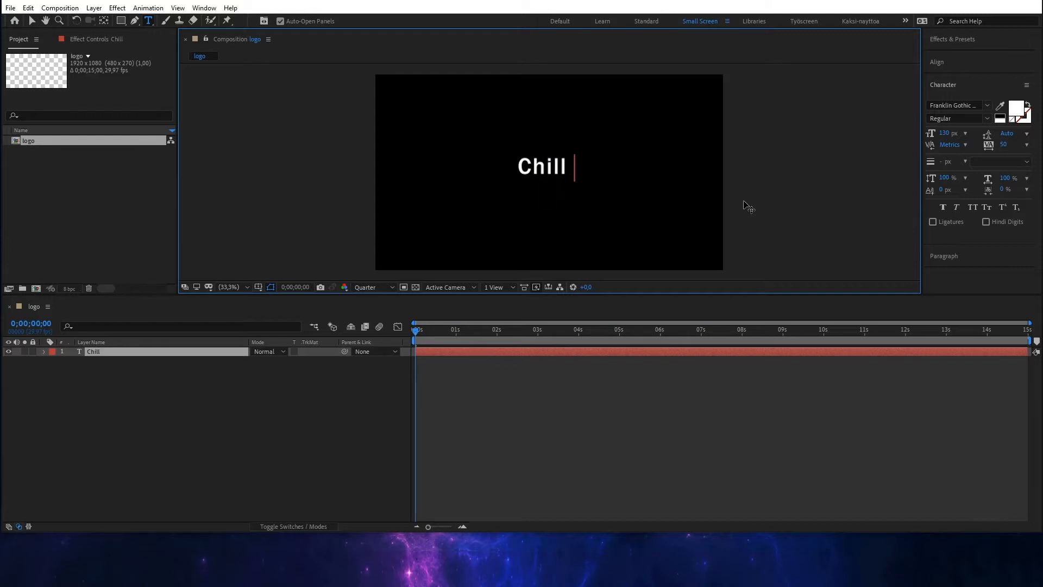
pyautogui.write('Intro')
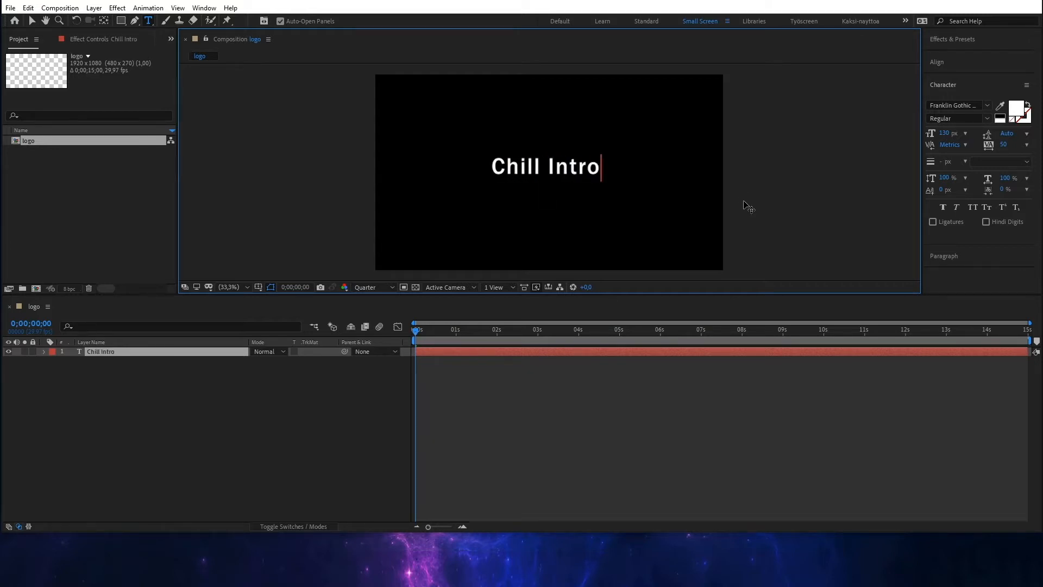
# Centre the "Chill Intro" text layer horizontally and vertically in the composition.
pyautogui.click(959, 62)
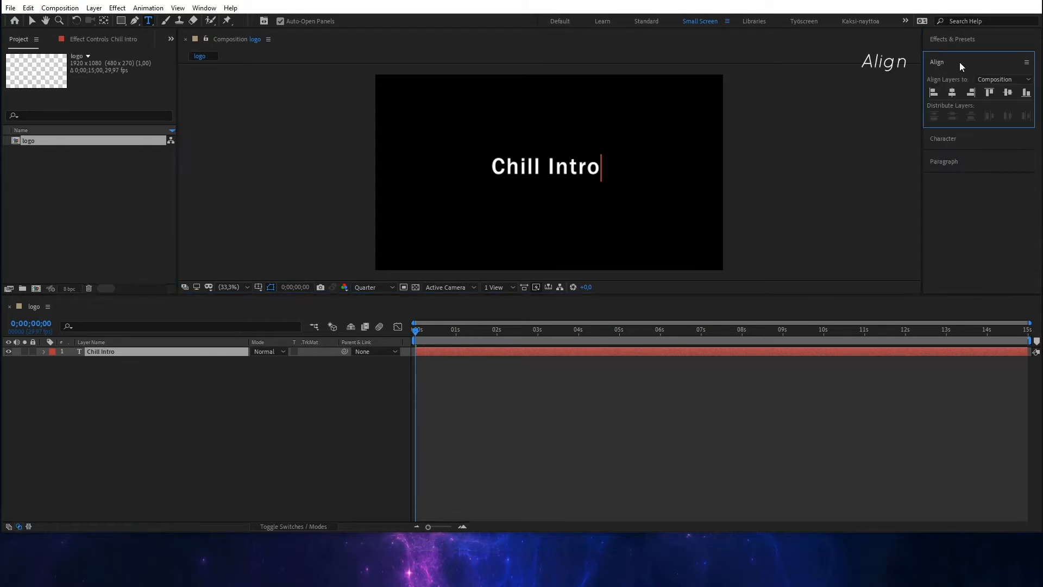
pyautogui.click(952, 93)
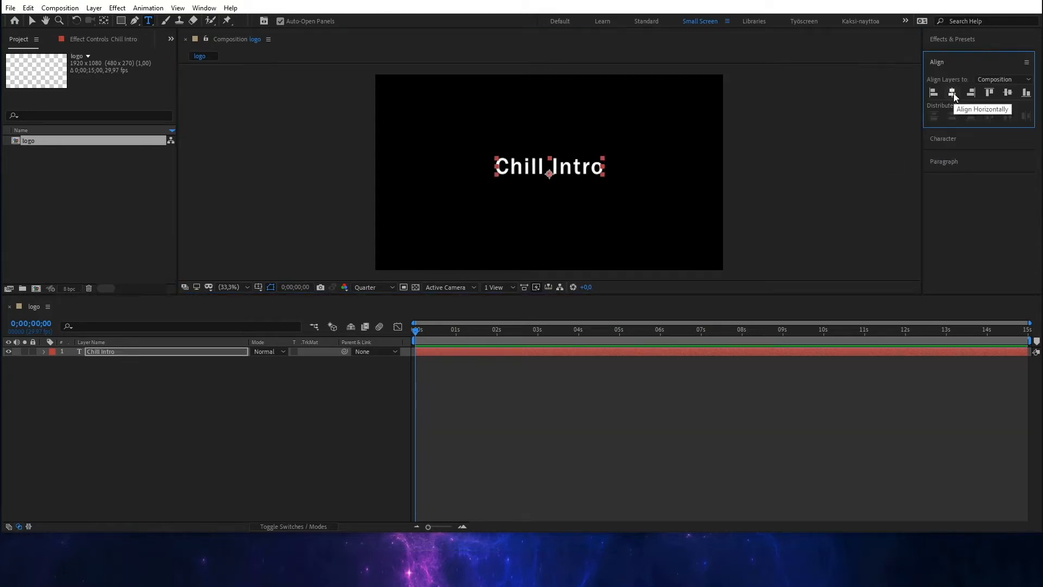
pyautogui.click(1008, 93)
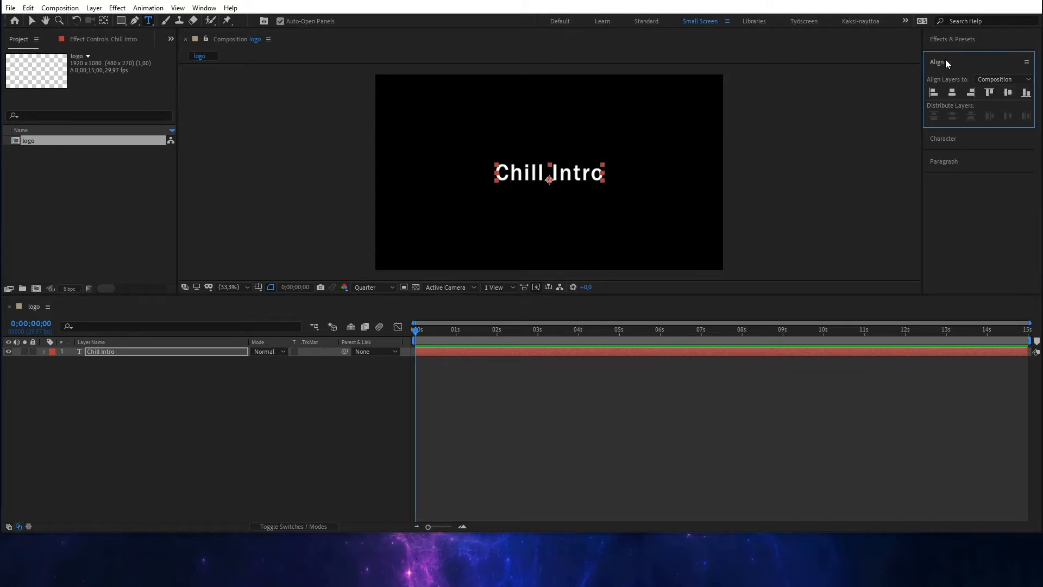
pyautogui.click(205, 8)
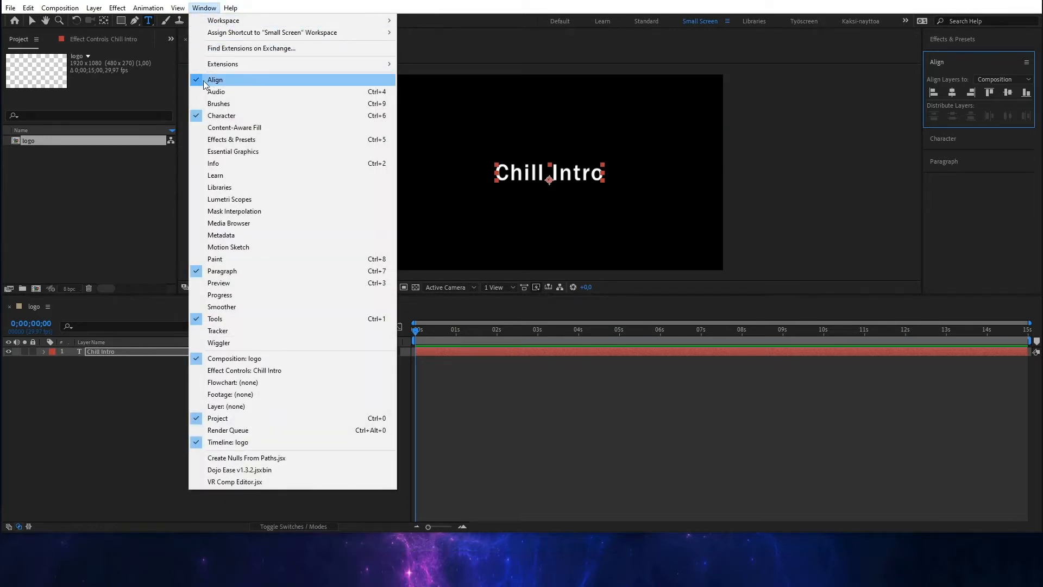
pyautogui.click(204, 8)
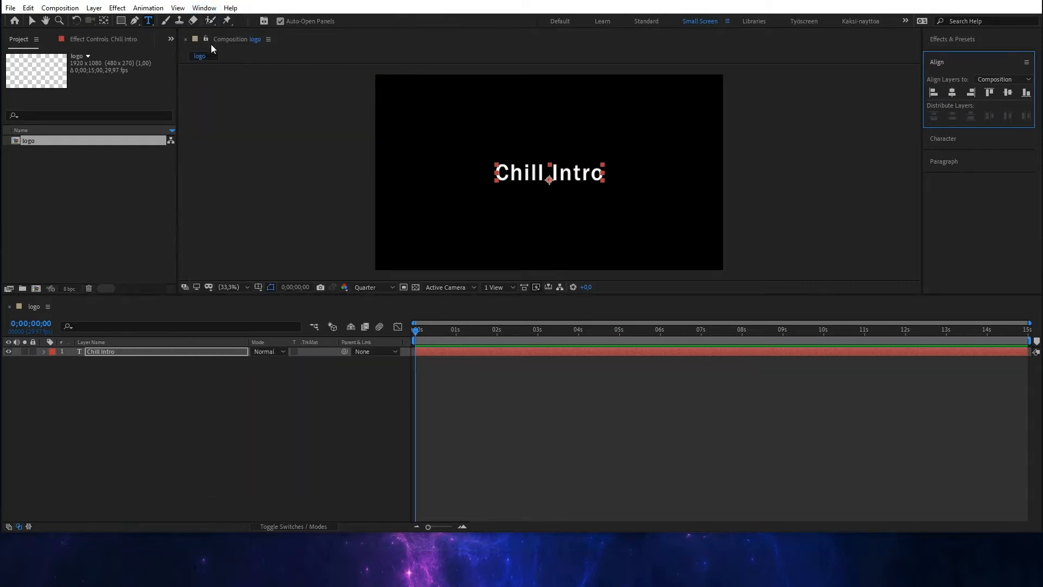
# Draw a straight horizontal line with the Pen tool on a new shape layer, just below and slightly wider than the text.
pyautogui.click(136, 21)
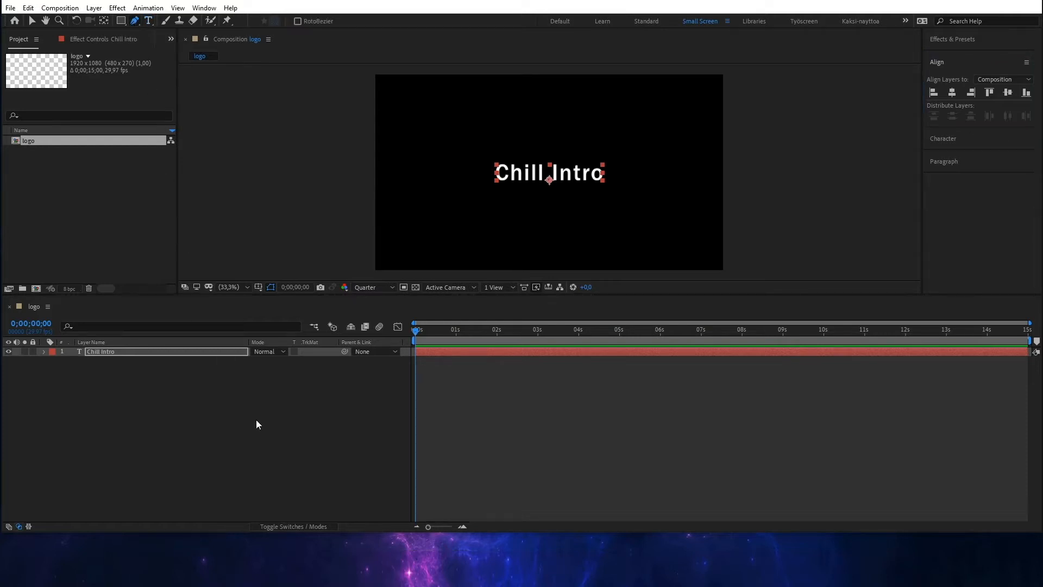
pyautogui.click(263, 432)
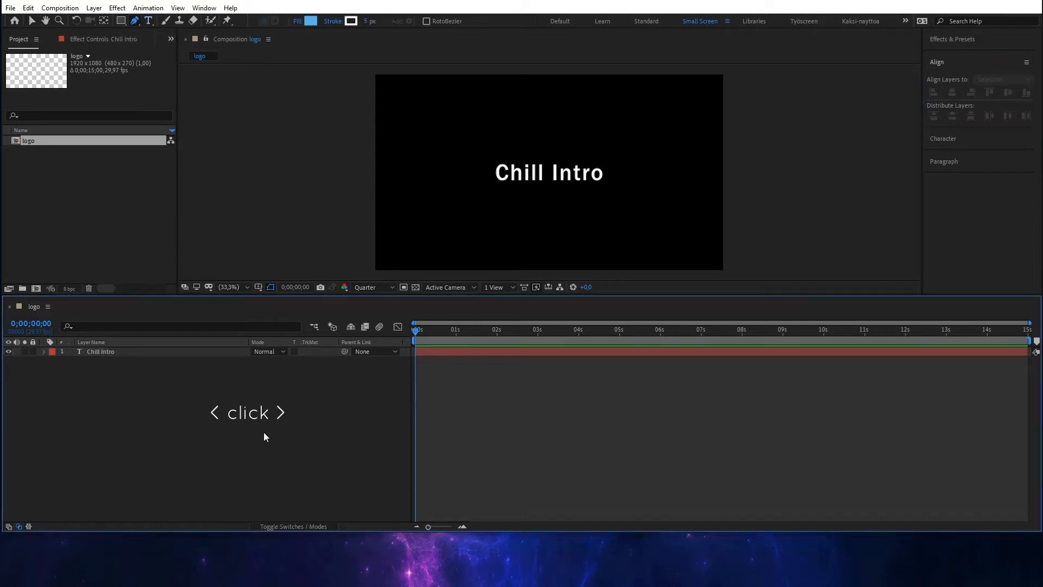
pyautogui.click(479, 198)
pyautogui.keyDown('shift'); pyautogui.click(622, 194); pyautogui.keyUp('shift')
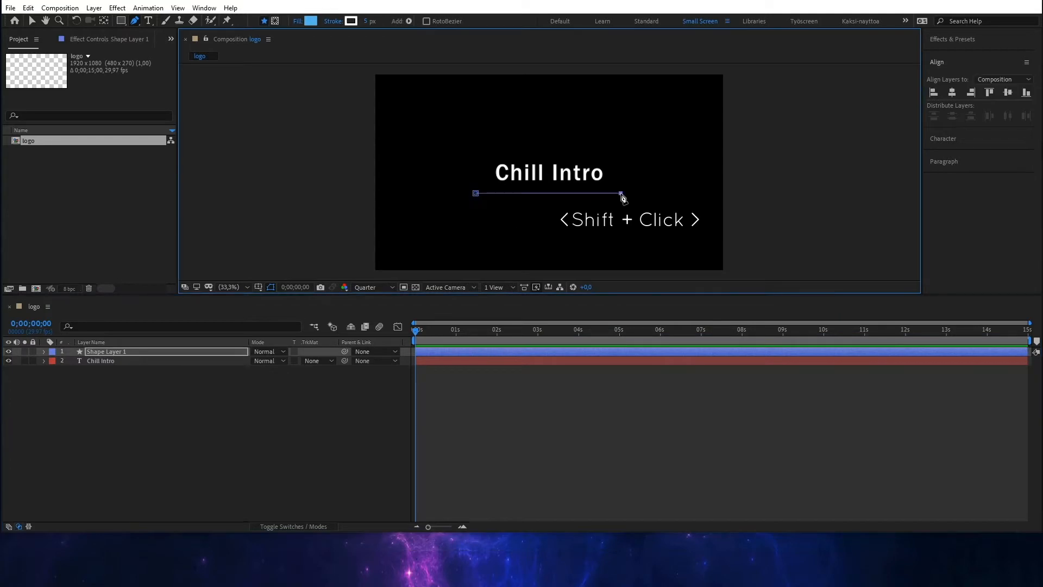
# Remove the line's fill by setting its fill type to None, keeping the white stroke.
pyautogui.click(356, 24)
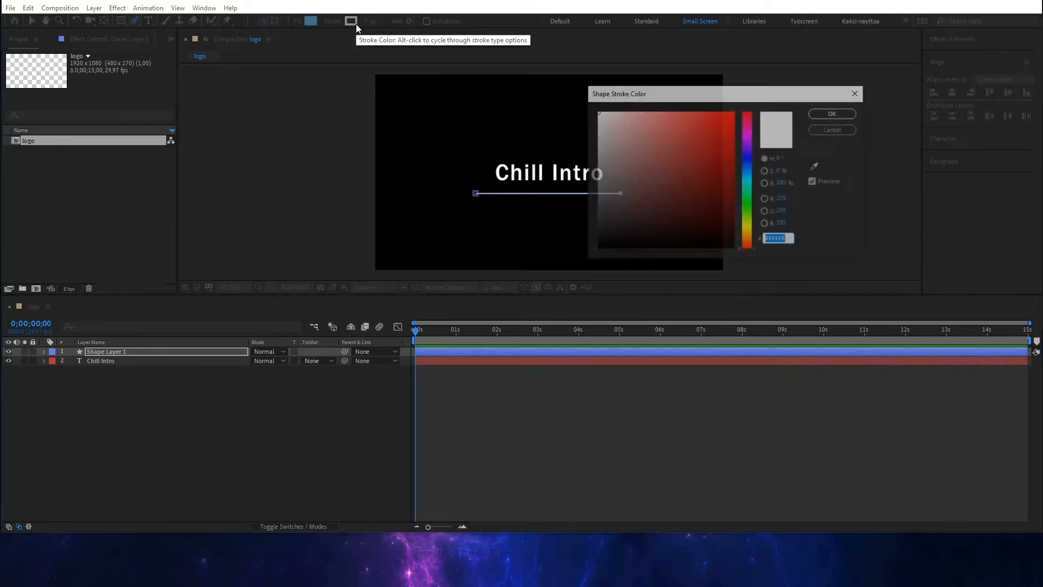
pyautogui.click(852, 130)
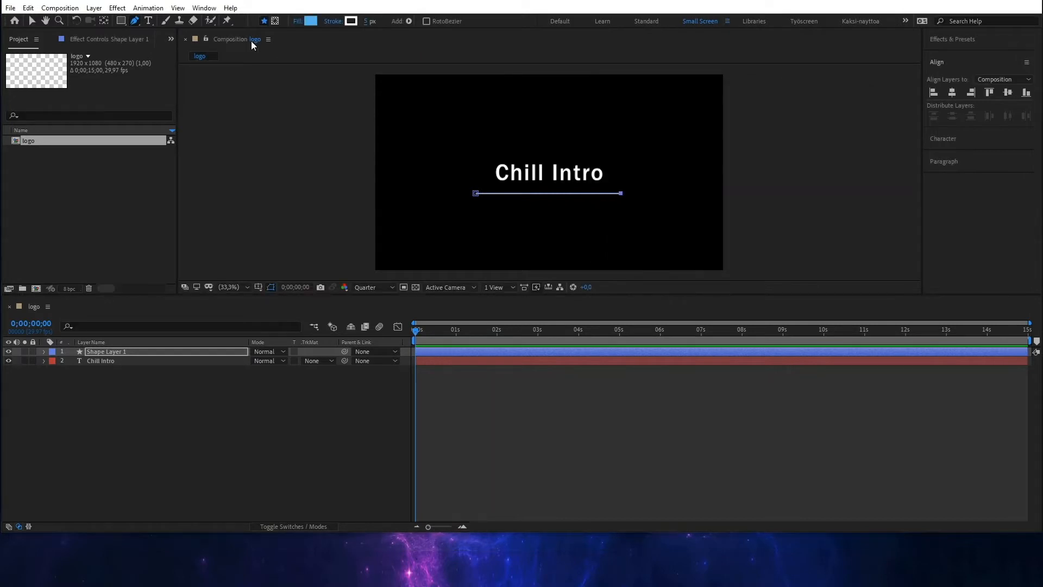
pyautogui.click(297, 22)
pyautogui.click(146, 72)
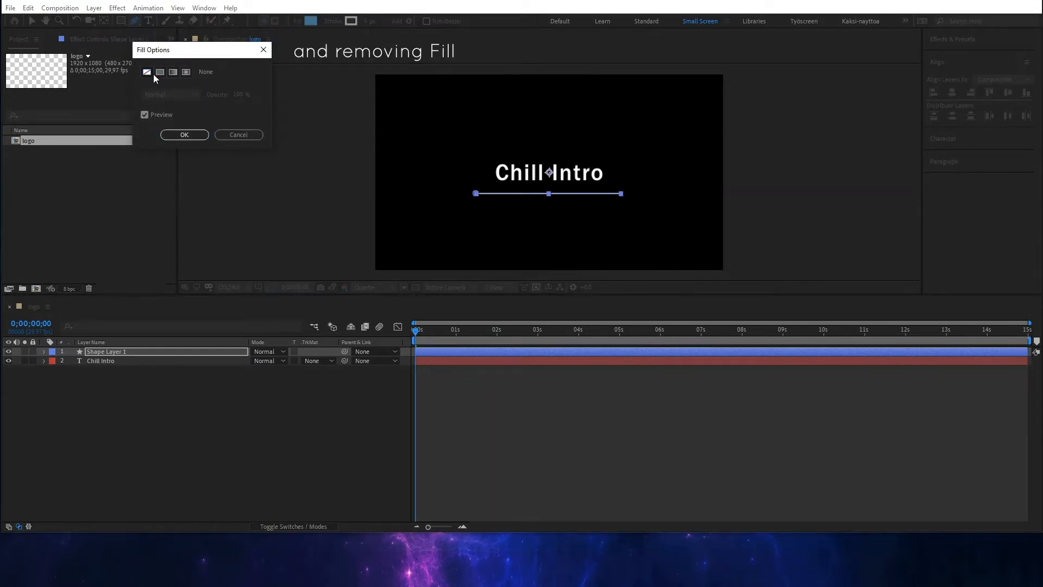
pyautogui.click(174, 137)
# Rename the line's shape layer as wave and centre it horizontally in the composition.
pyautogui.rightClick(118, 351)
pyautogui.click(142, 331)
pyautogui.write('wave')
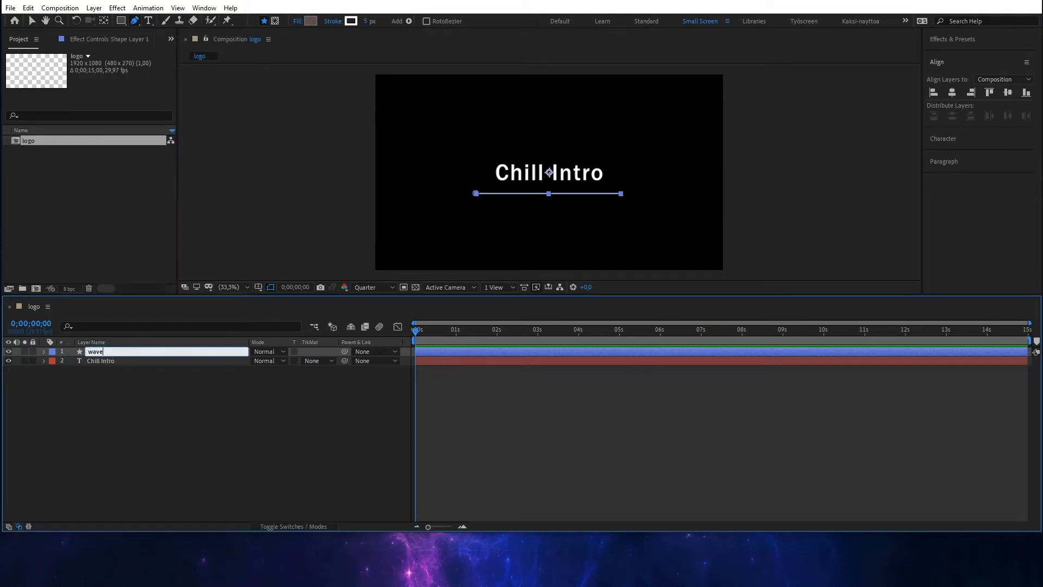
pyautogui.press('Return')
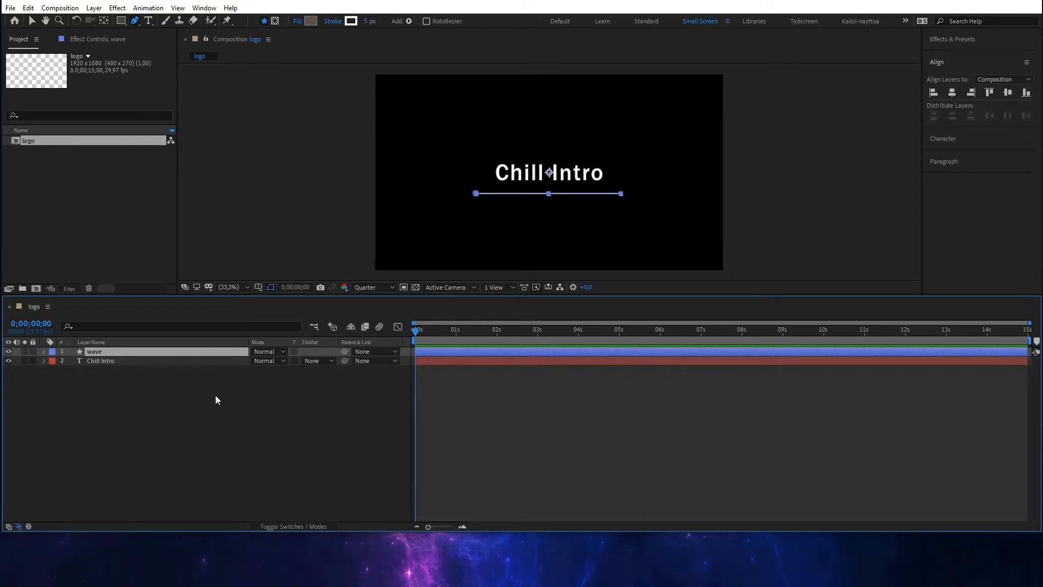
pyautogui.click(954, 93)
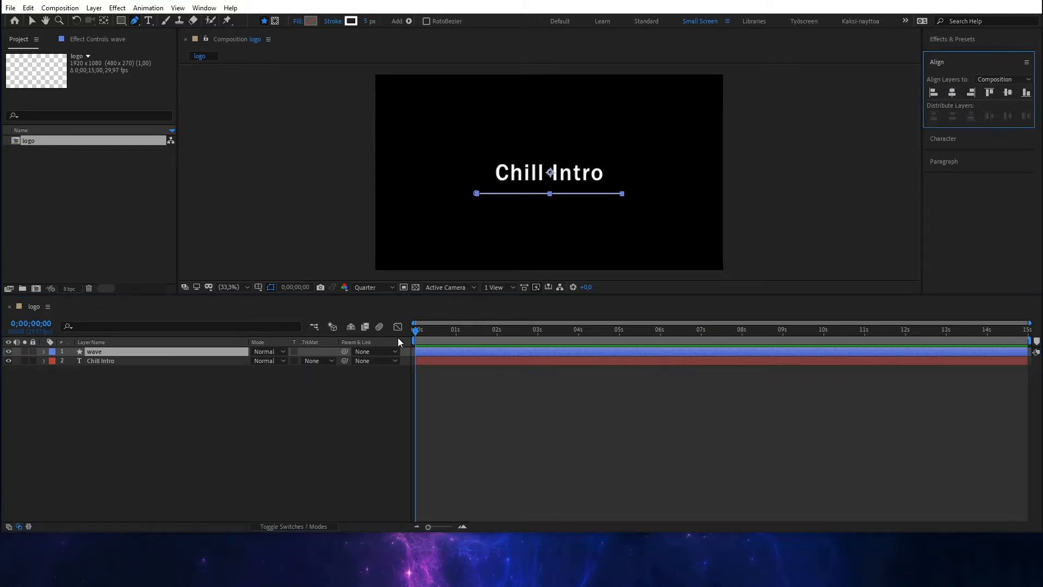
# Add Trim Paths to the wave layer and expand its properties in the timeline.
pyautogui.click(44, 351)
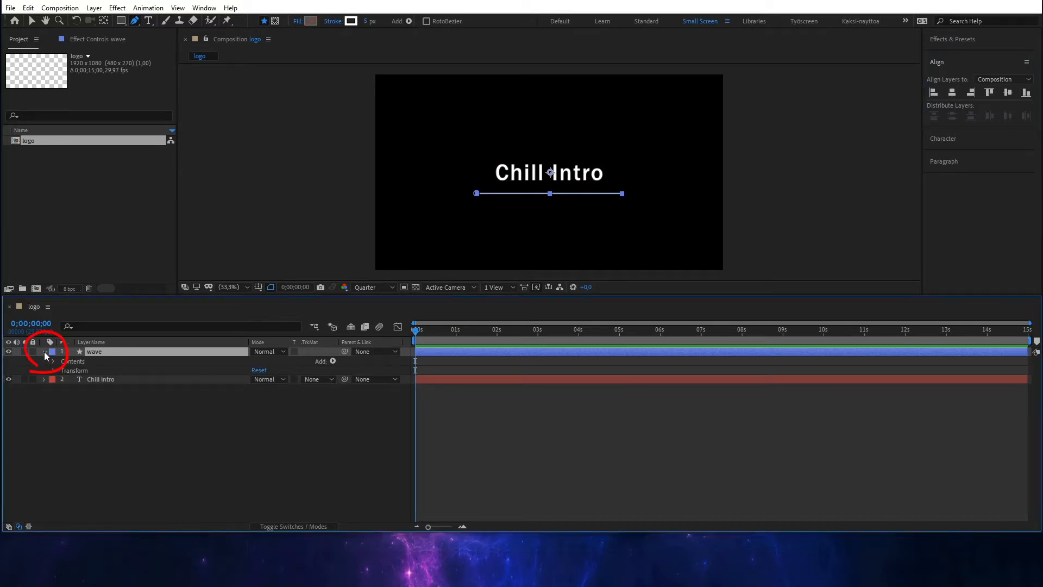
pyautogui.click(333, 361)
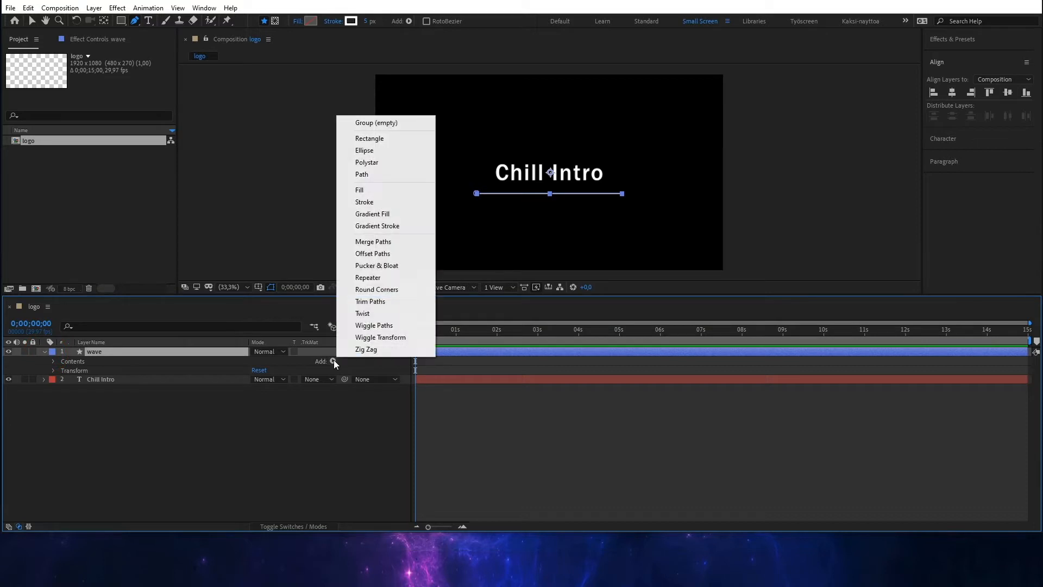
pyautogui.click(380, 302)
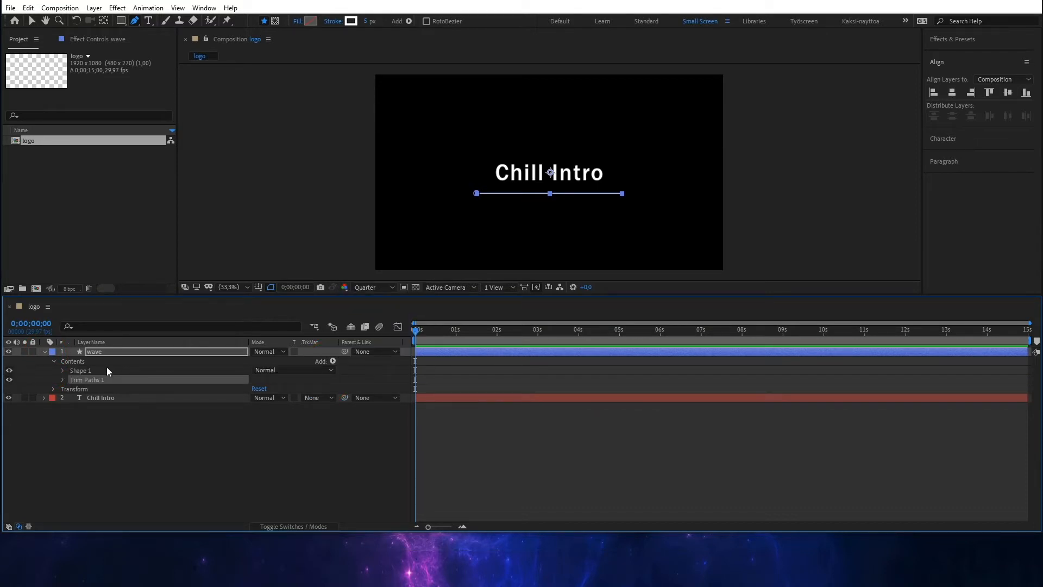
pyautogui.click(62, 380)
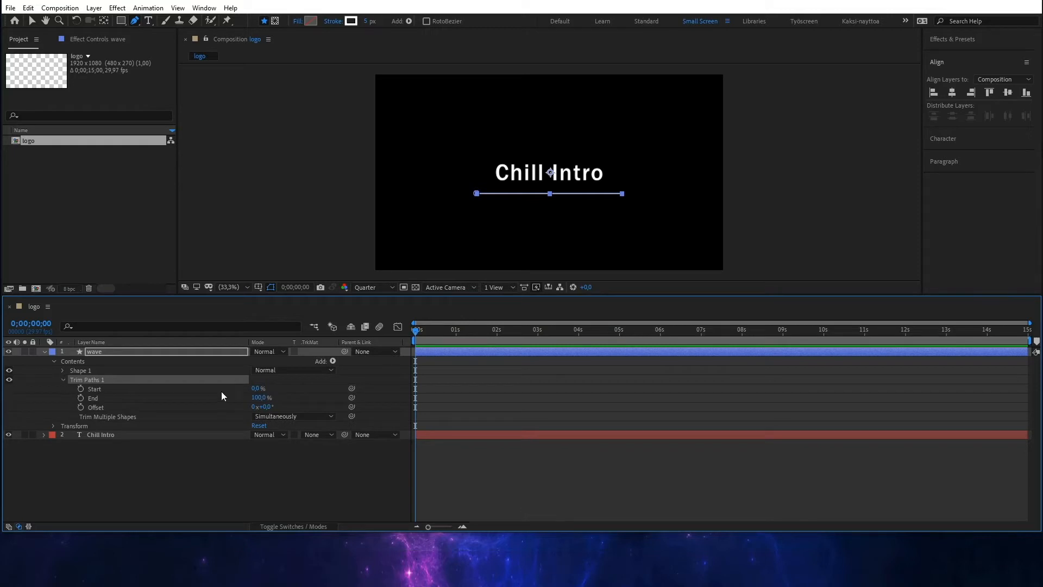
# Set the Trim Paths End to 0% and start keyframing it at 0;00;00;14.
pyautogui.moveTo(262, 397); pyautogui.dragTo(372, 401)
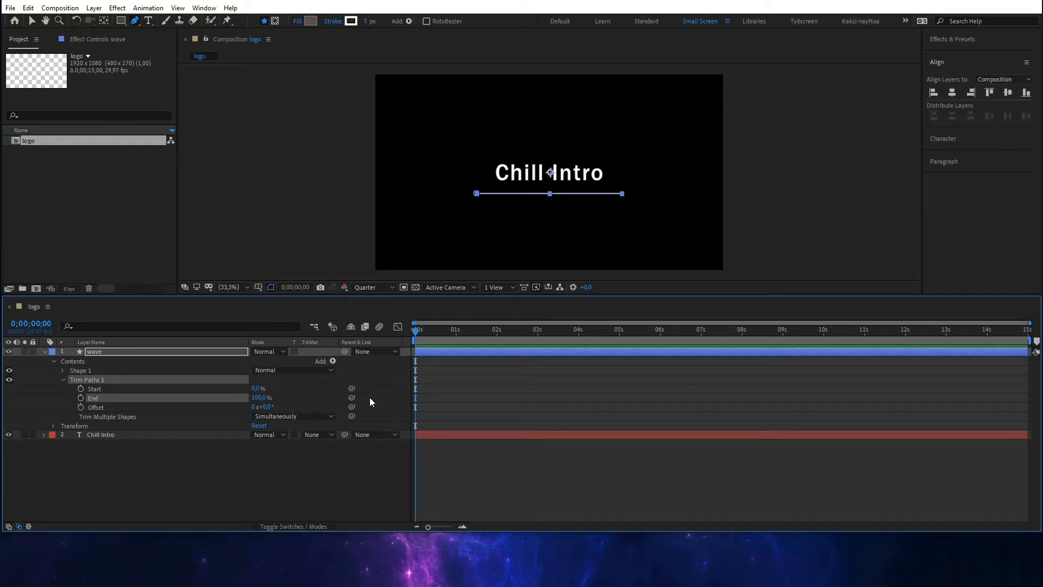
pyautogui.click(260, 397)
pyautogui.write('0')
pyautogui.click(434, 330)
pyautogui.moveTo(435, 333); pyautogui.dragTo(436, 335)
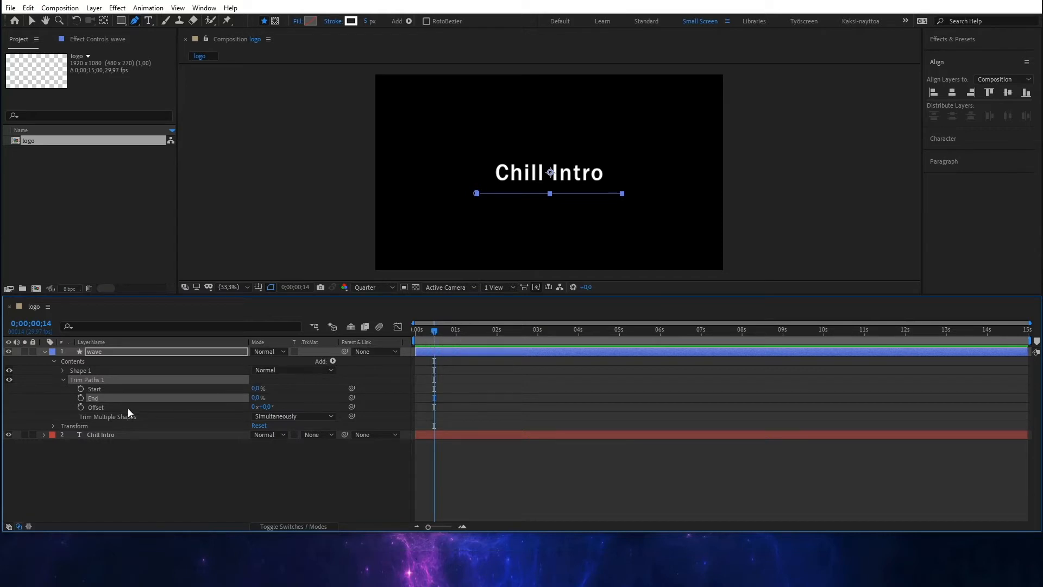
pyautogui.click(81, 399)
# Keyframe the Trim Paths End at 100% at 0;00;01;14 and preview the line animation from 0;00;00;09.
pyautogui.moveTo(434, 330); pyautogui.dragTo(477, 331)
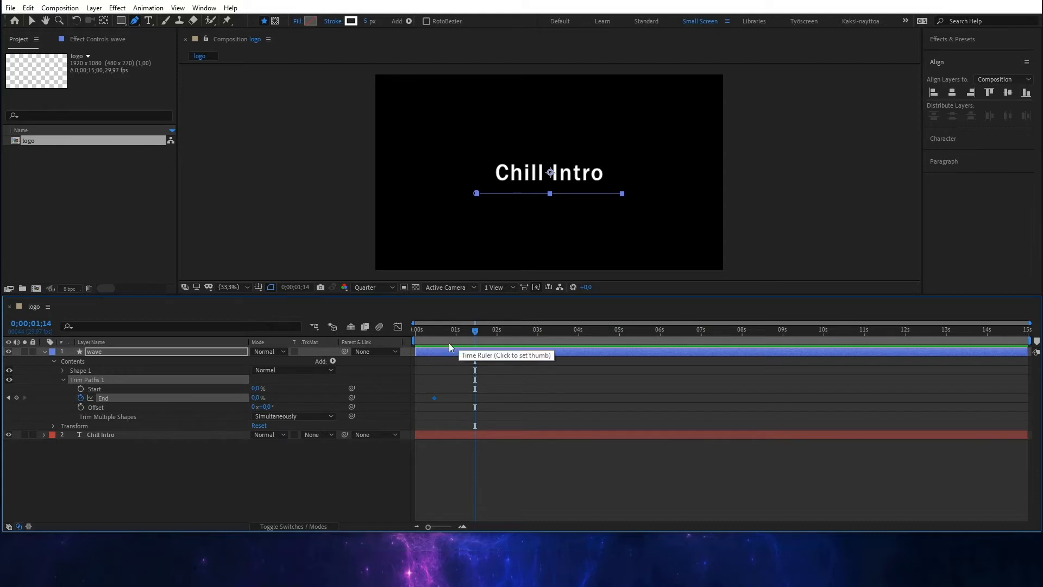
pyautogui.click(263, 399)
pyautogui.write('100')
pyautogui.press('Return')
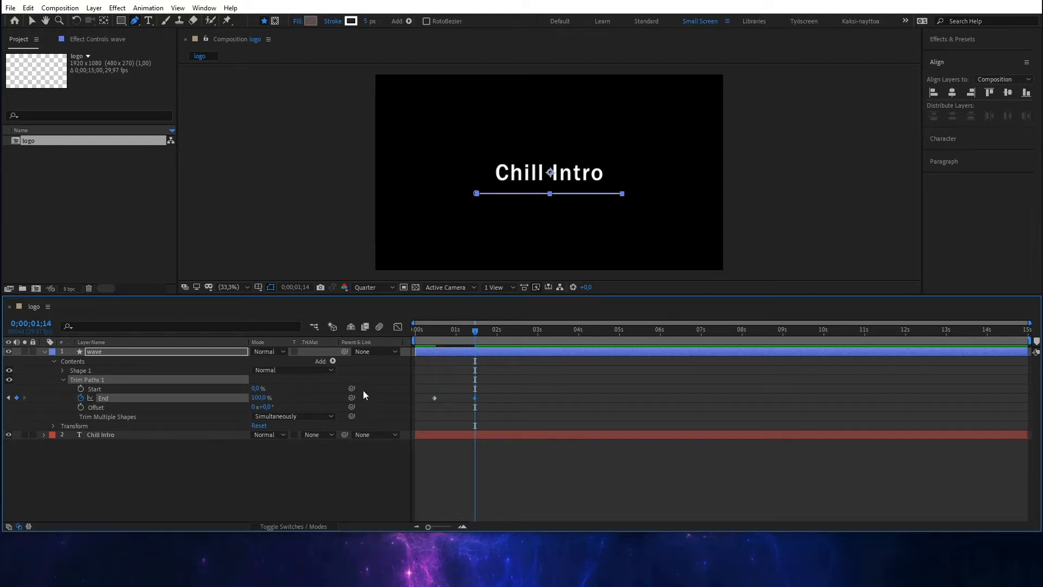
pyautogui.moveTo(419, 327); pyautogui.dragTo(427, 329)
pyautogui.press('space')
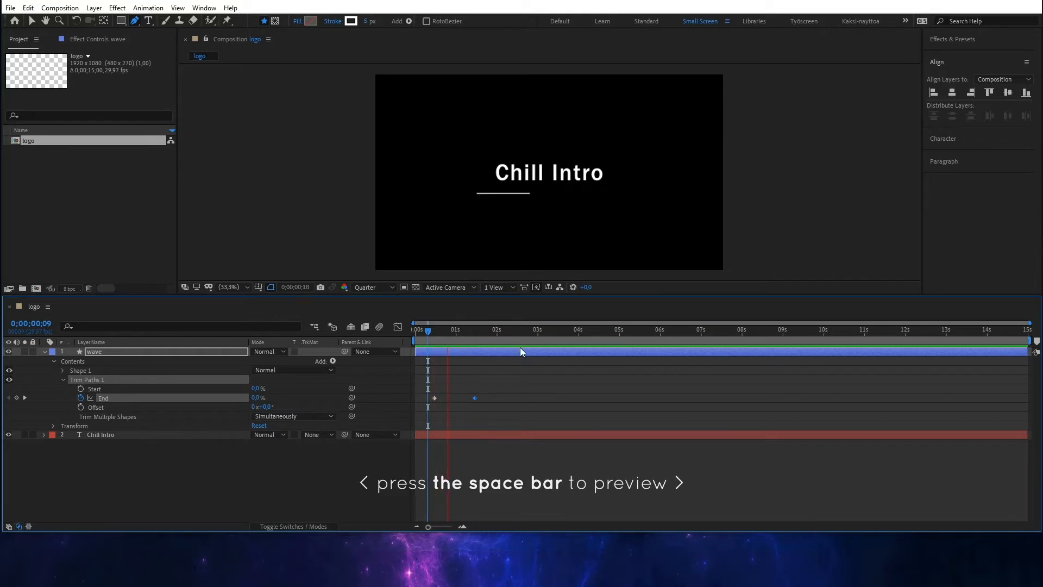
# Apply Easy Ease Out to the first Trim Paths End keyframe of the wave layer.
pyautogui.click(520, 351)
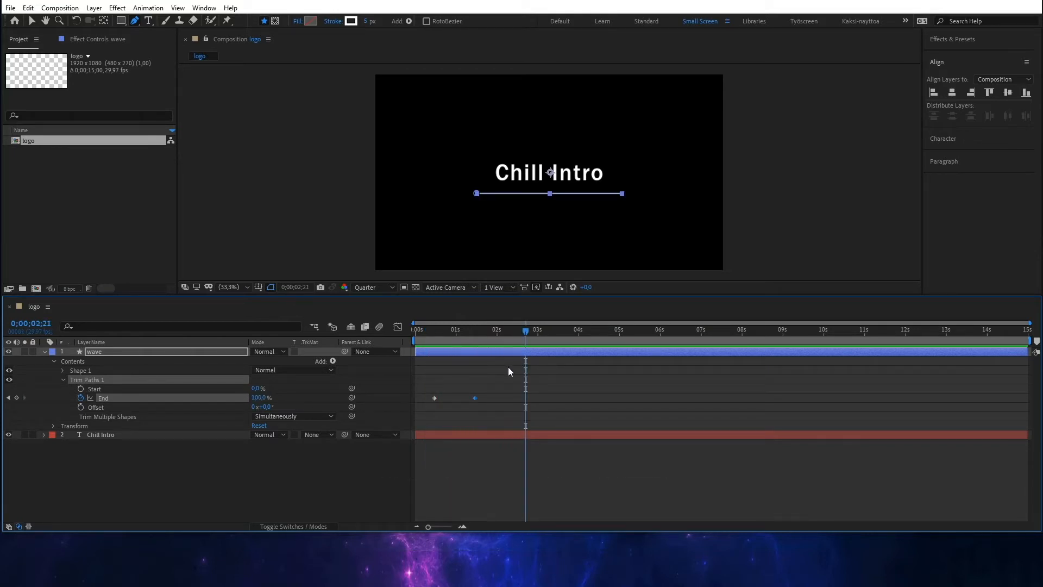
pyautogui.rightClick(434, 398)
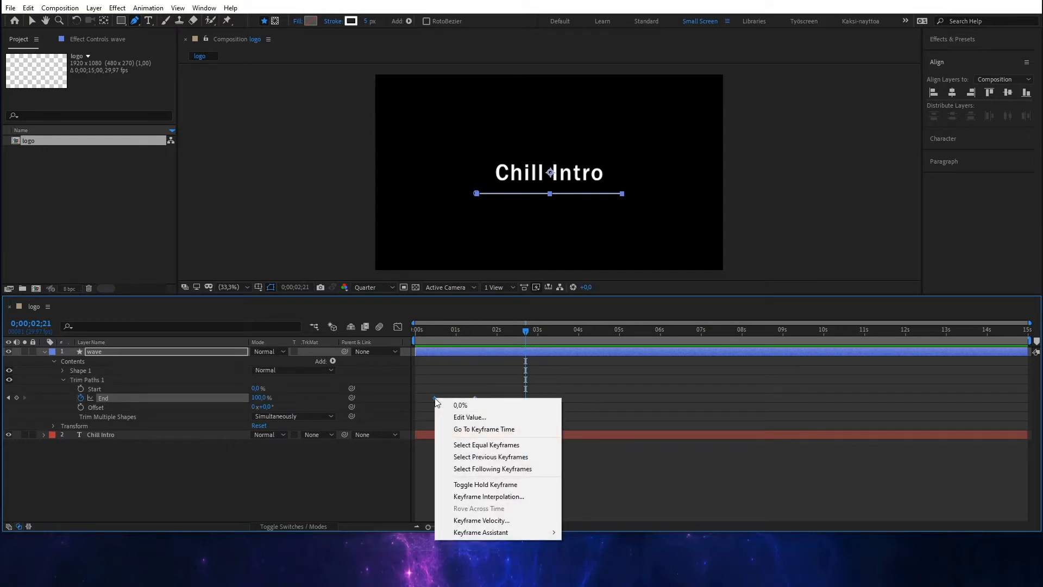
pyautogui.moveTo(516, 532)
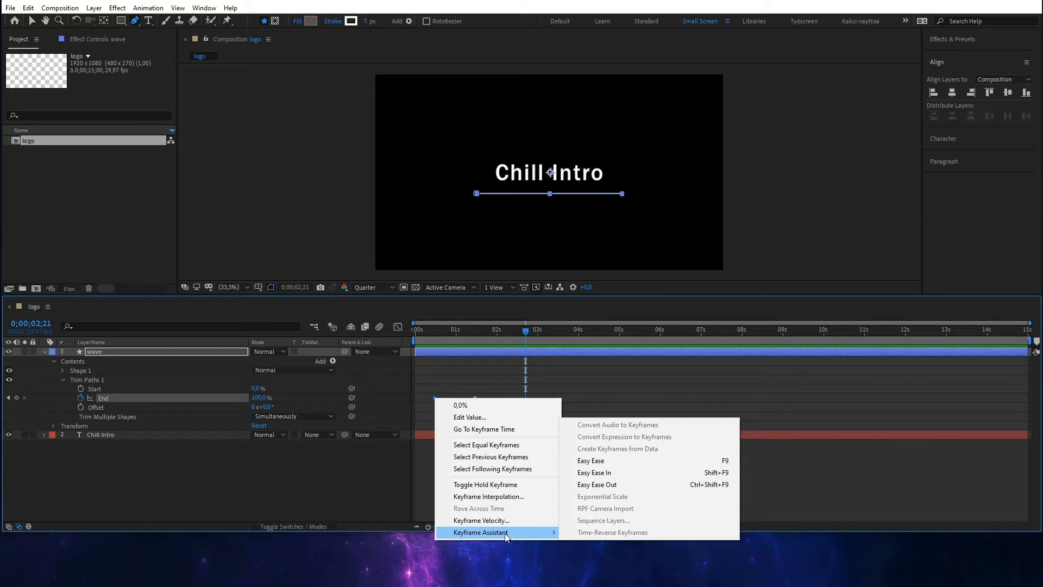
pyautogui.click(613, 485)
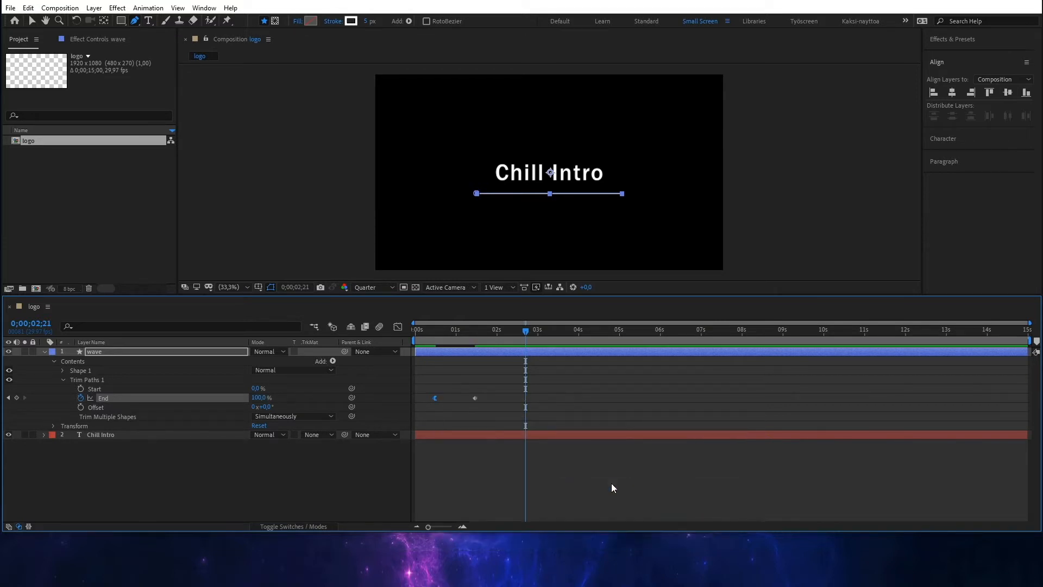
# Apply Easy Ease In to the last Trim Paths End keyframe and preview the line animation from its beginning.
pyautogui.rightClick(474, 397)
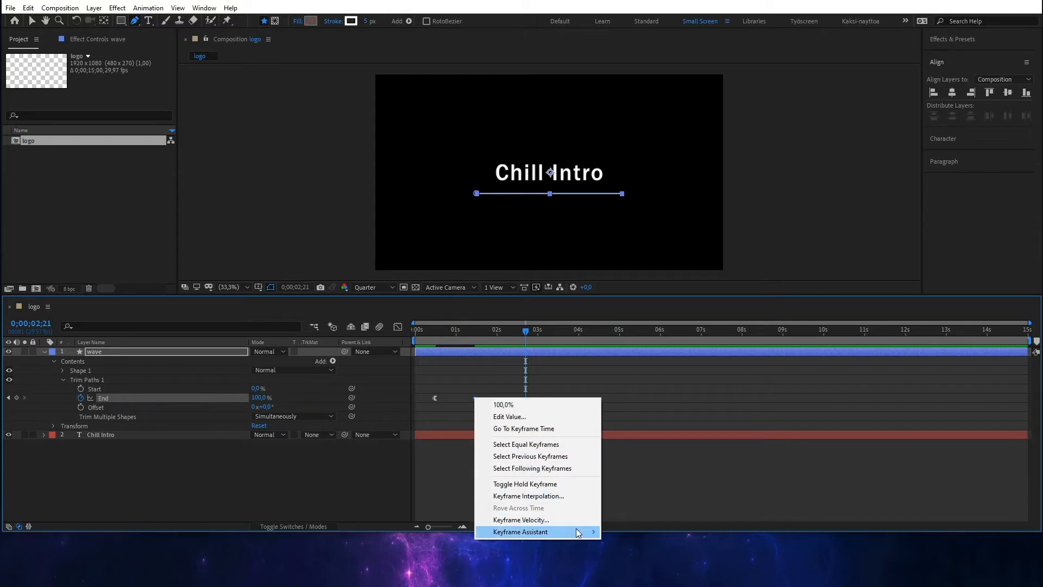
pyautogui.moveTo(596, 526)
pyautogui.click(649, 472)
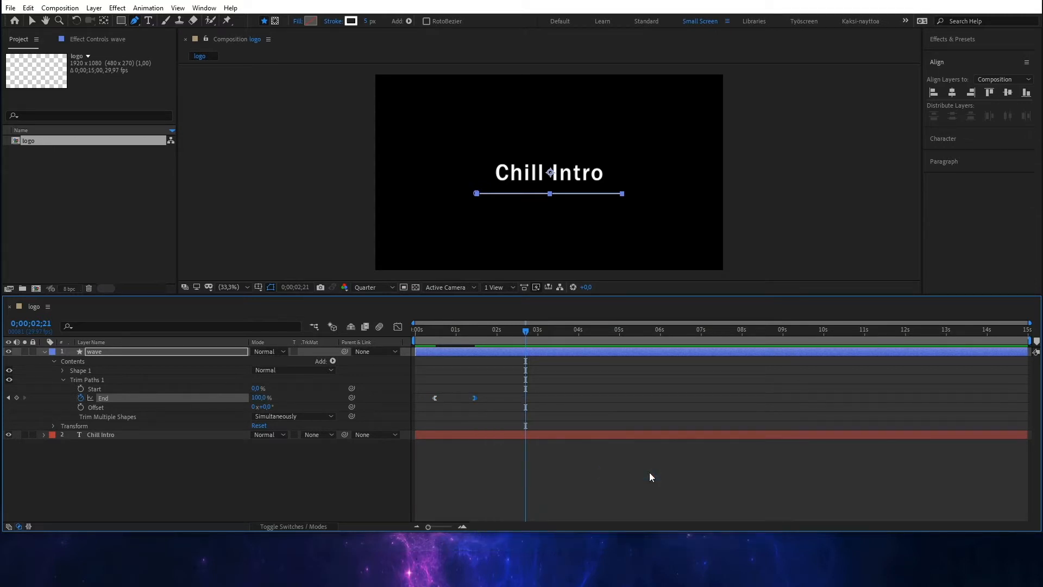
pyautogui.click(425, 334)
pyautogui.press('space')
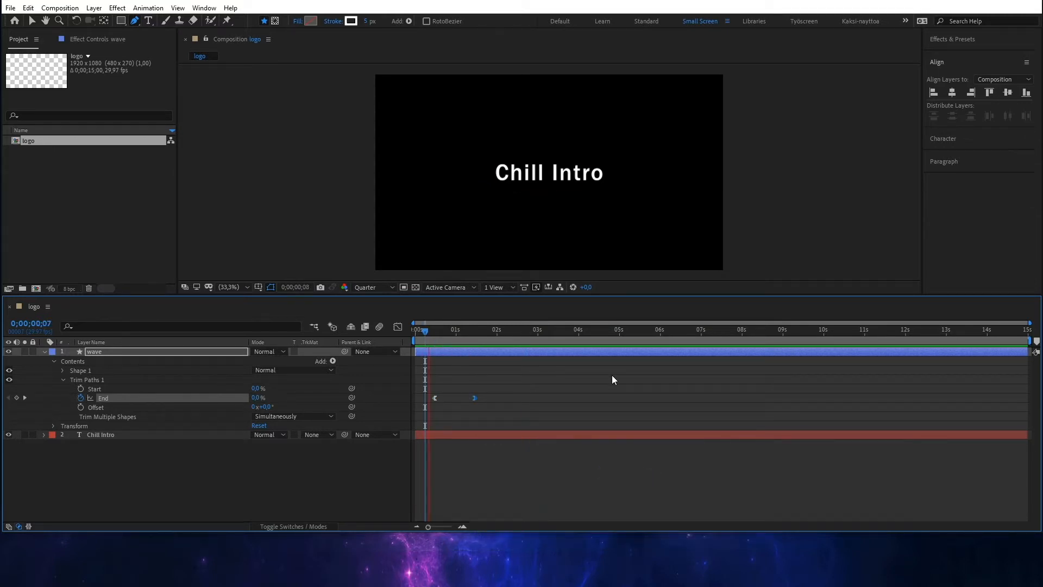
pyautogui.press('space')
pyautogui.click(425, 334)
pyautogui.press('space')
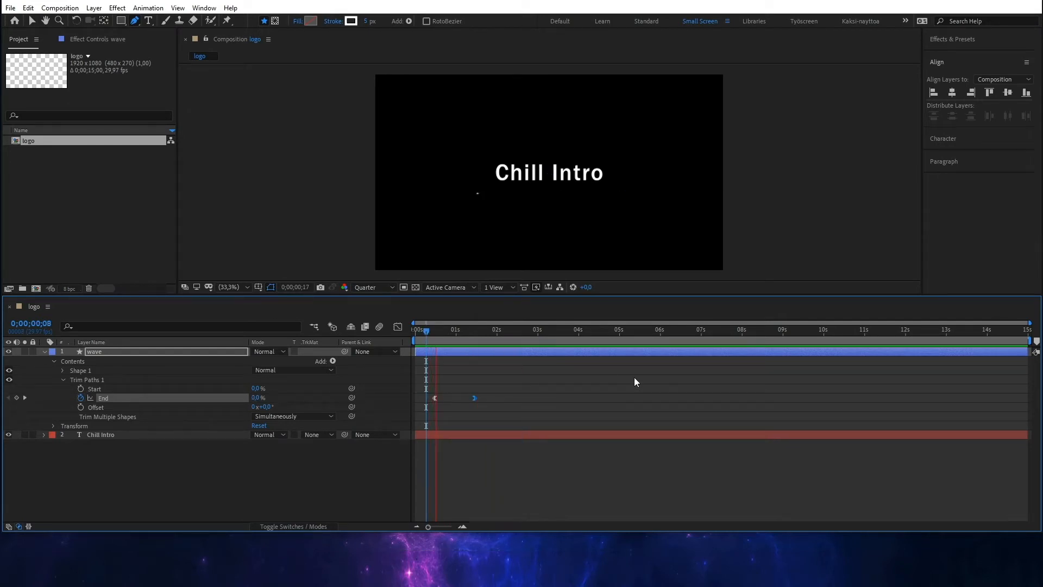
pyautogui.press('space')
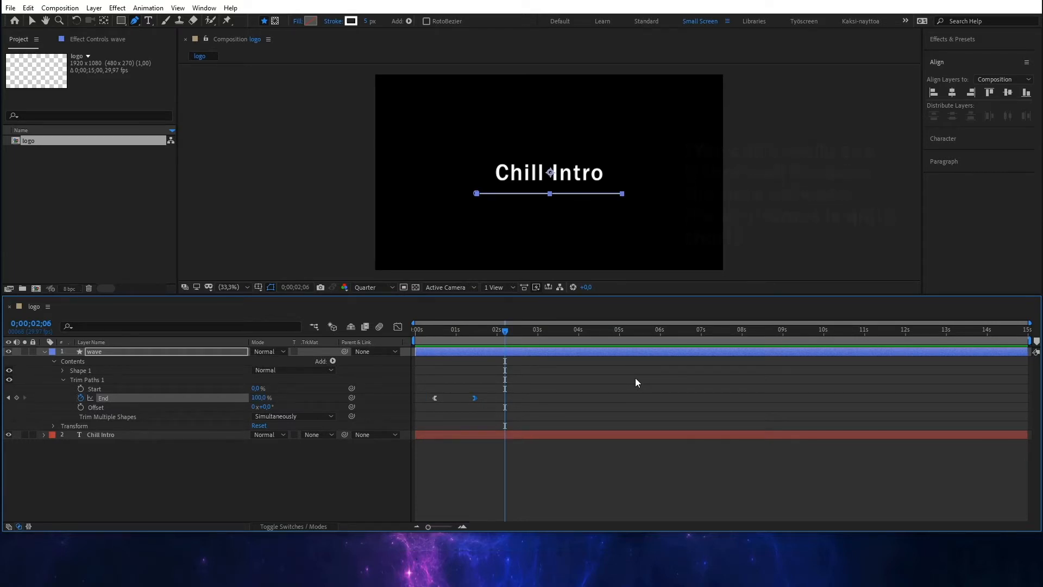
# Try the Ripple distortion effect on the wave layer and undo it.
pyautogui.click(100, 352)
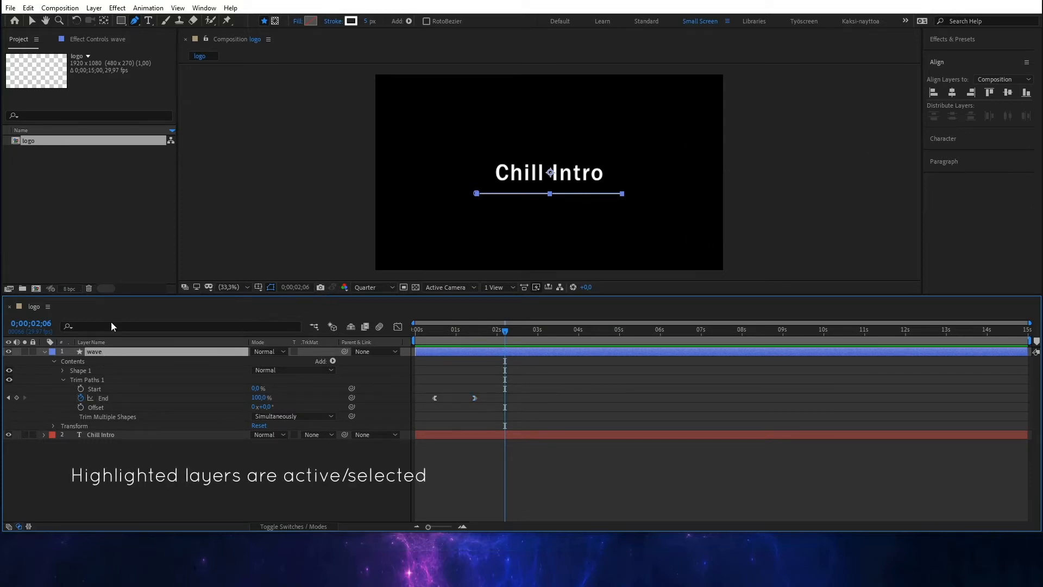
pyautogui.click(120, 9)
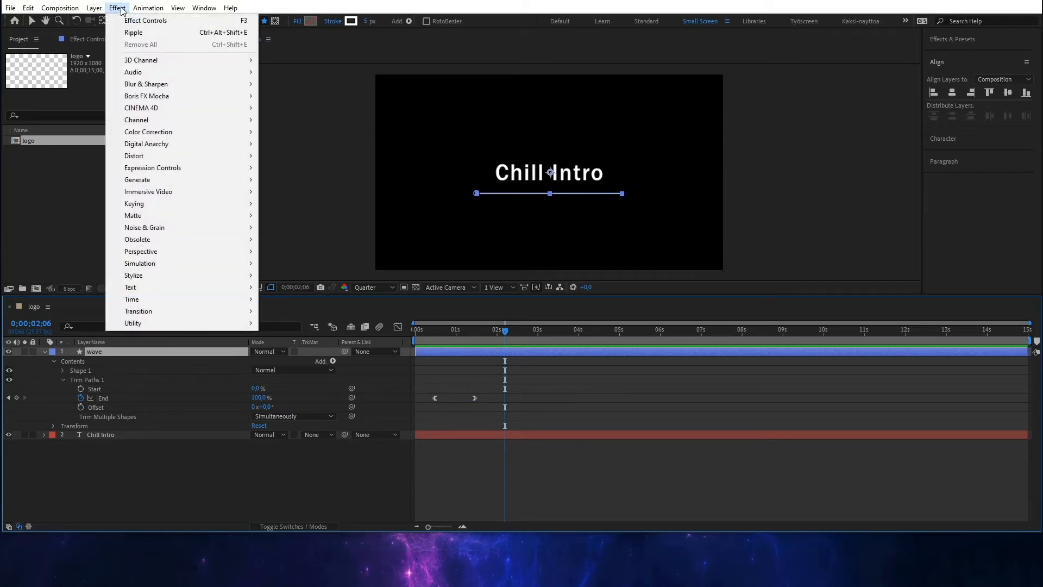
pyautogui.moveTo(168, 158)
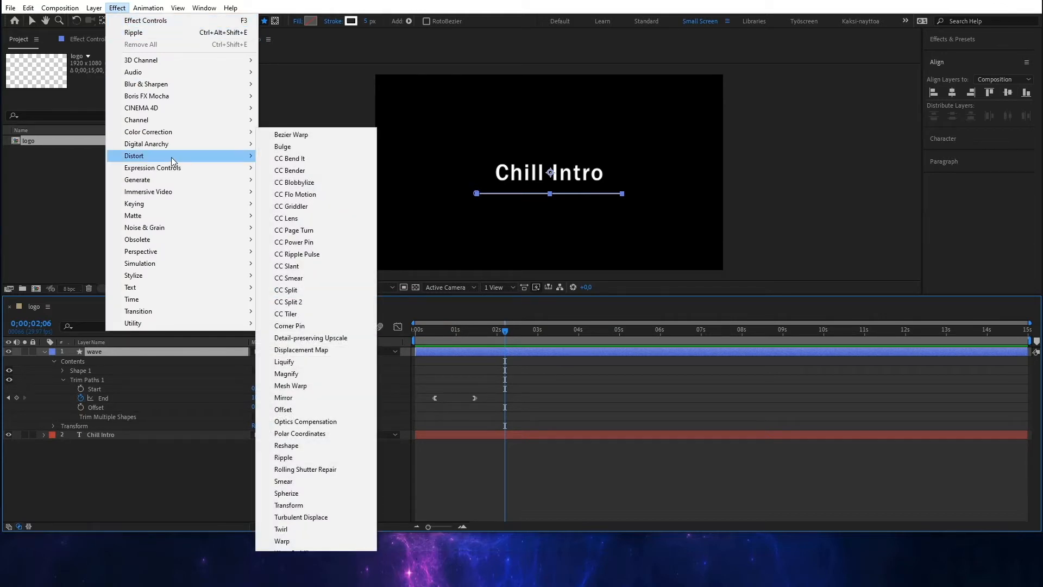
pyautogui.click(288, 458)
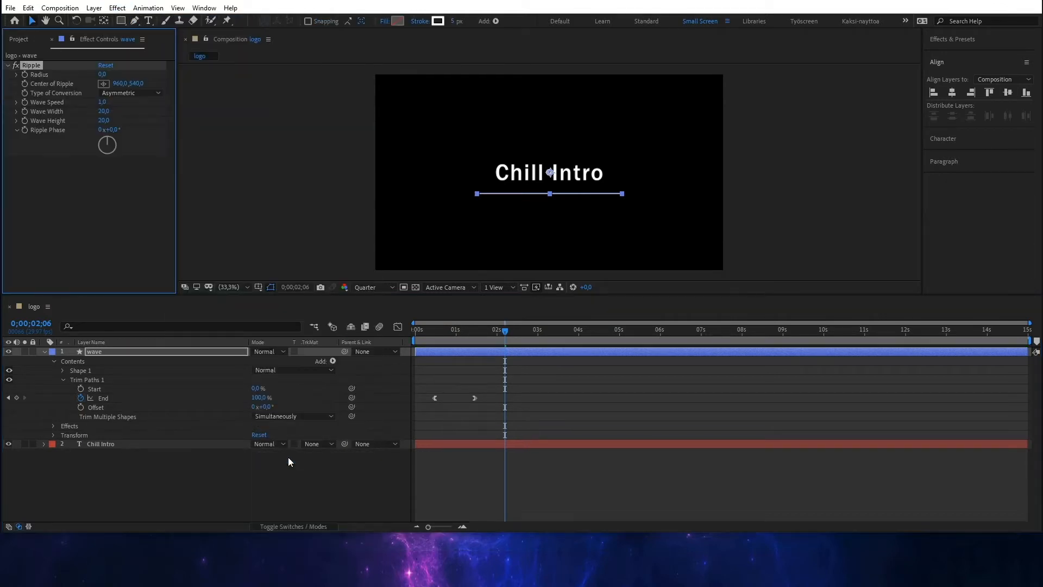
pyautogui.hotkey('ctrl', 'z')
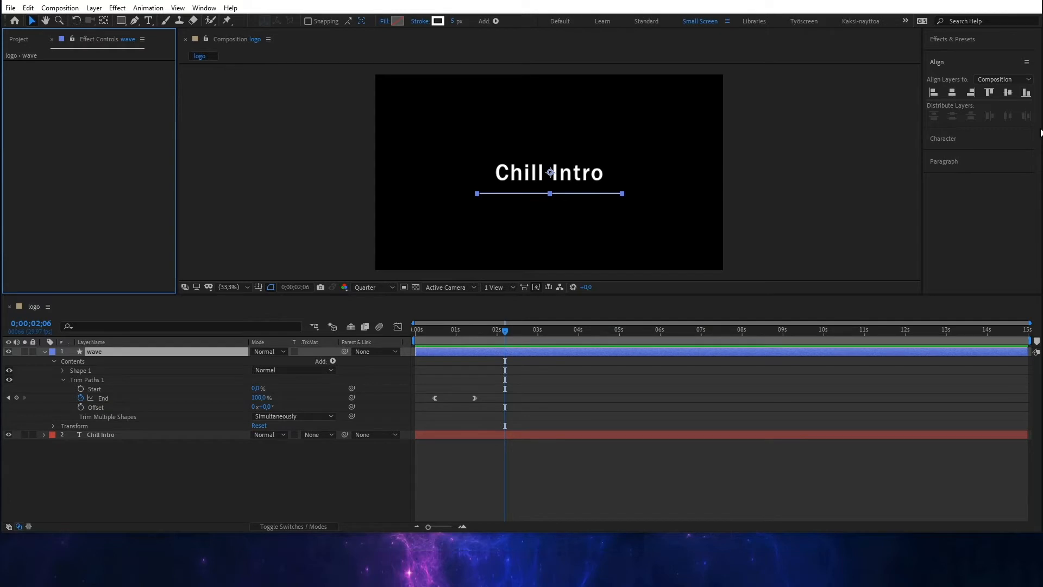
# Search the effects for ripple and apply the Distort Ripple effect to the wave layer.
pyautogui.click(959, 41)
pyautogui.click(960, 56)
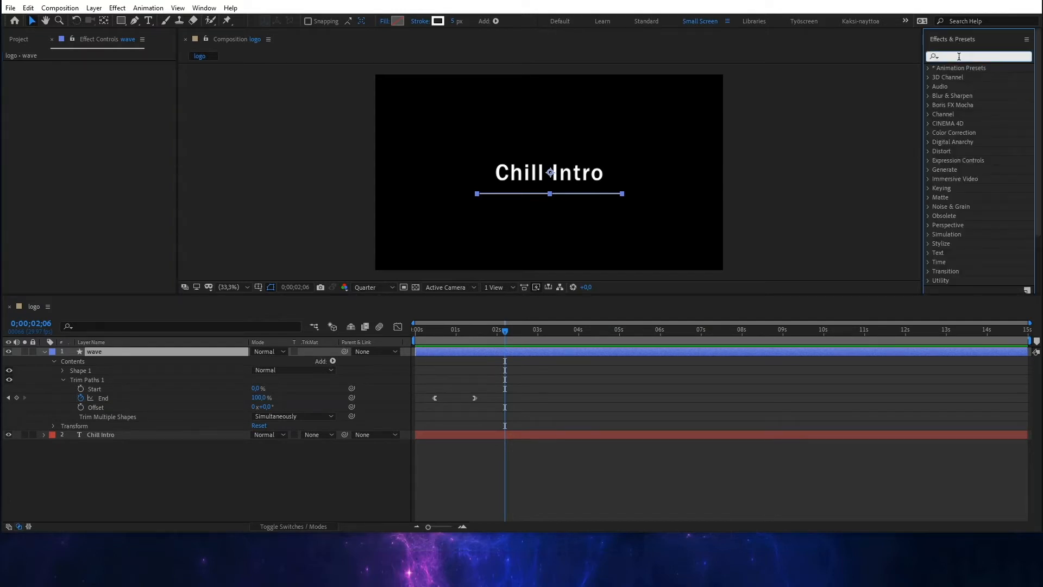
pyautogui.write('ripple')
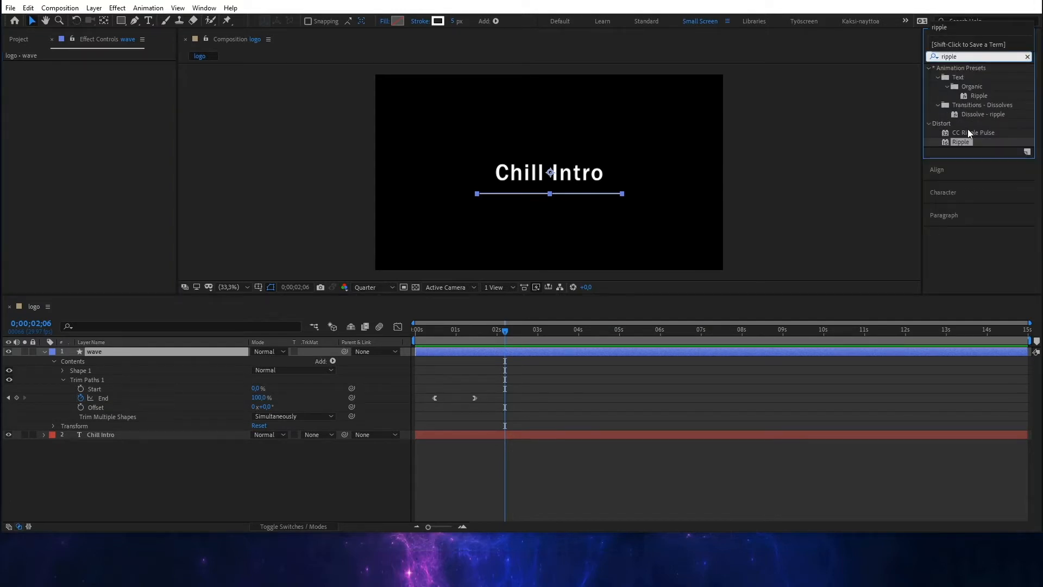
pyautogui.moveTo(962, 140); pyautogui.dragTo(110, 352)
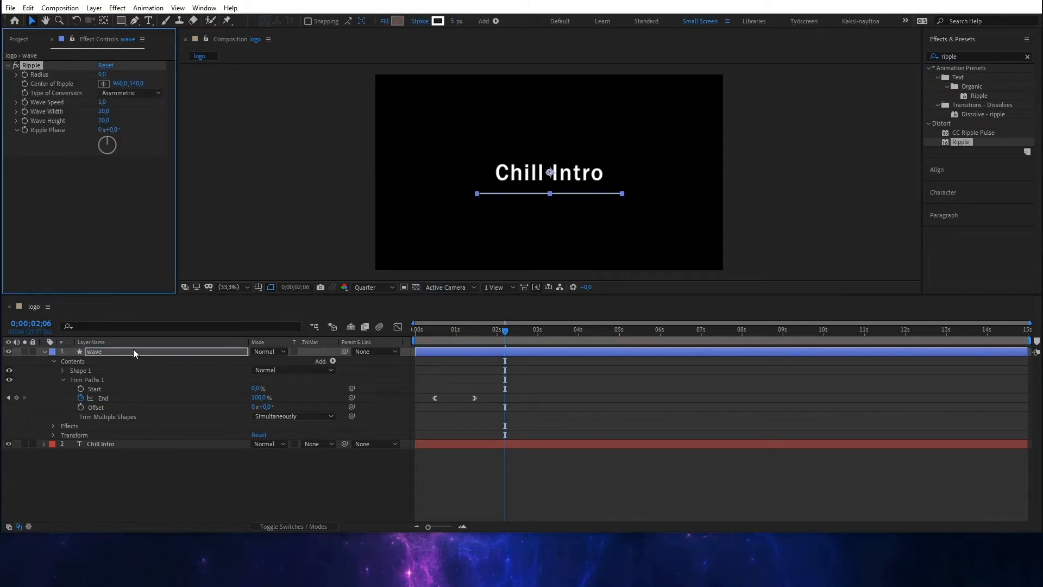
# Start keyframing the Ripple Radius with value 0 at 0;00;00;29 and expand the Ripple properties in the timeline.
pyautogui.moveTo(505, 332); pyautogui.dragTo(456, 339)
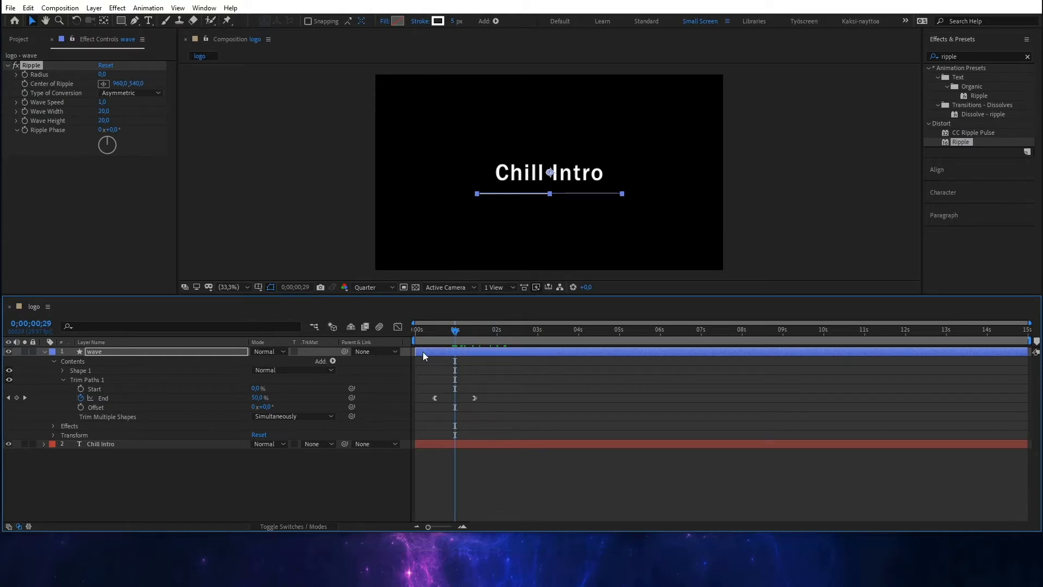
pyautogui.click(25, 73)
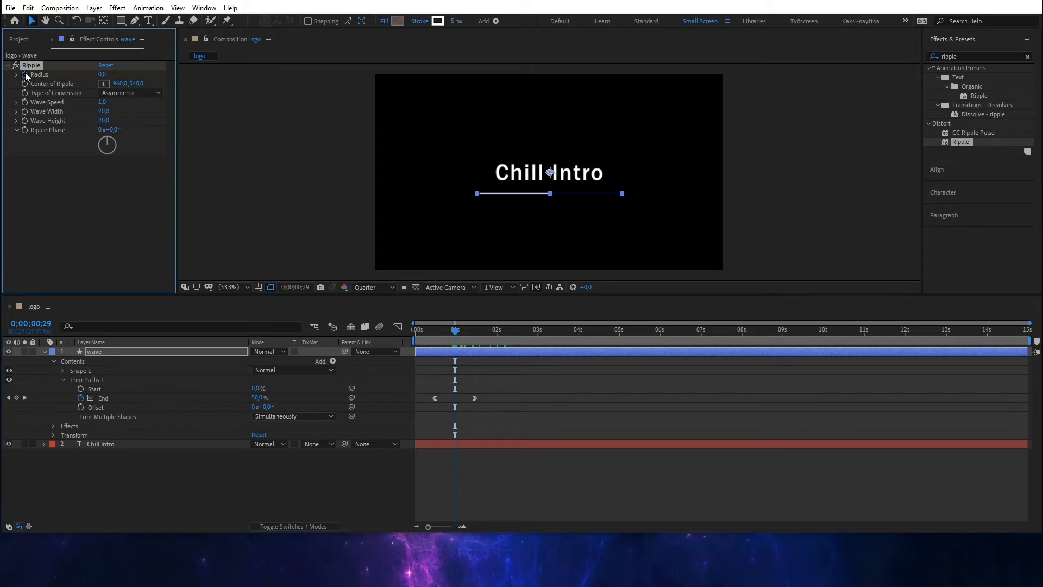
pyautogui.click(54, 426)
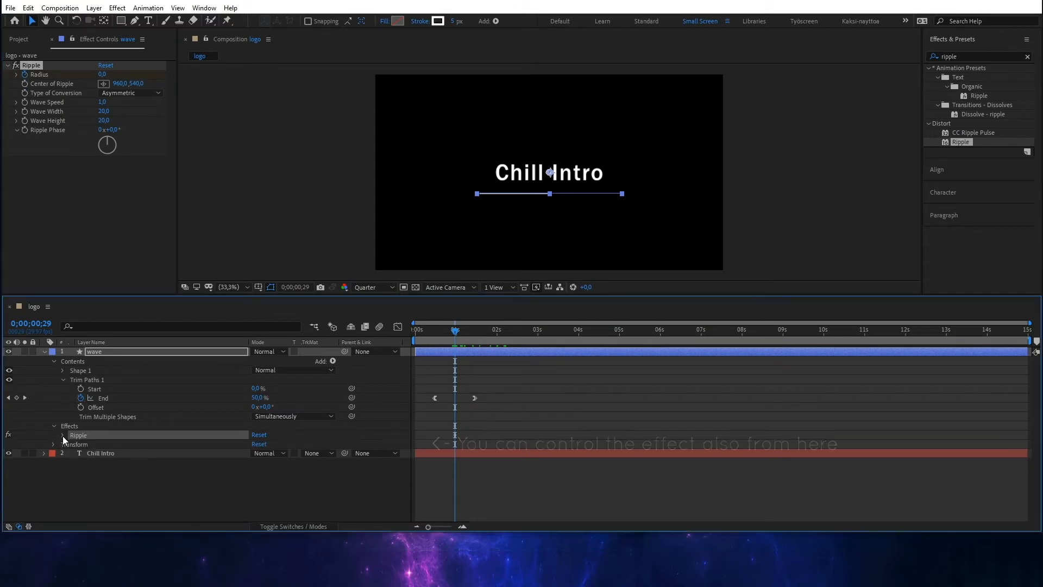
pyautogui.click(64, 436)
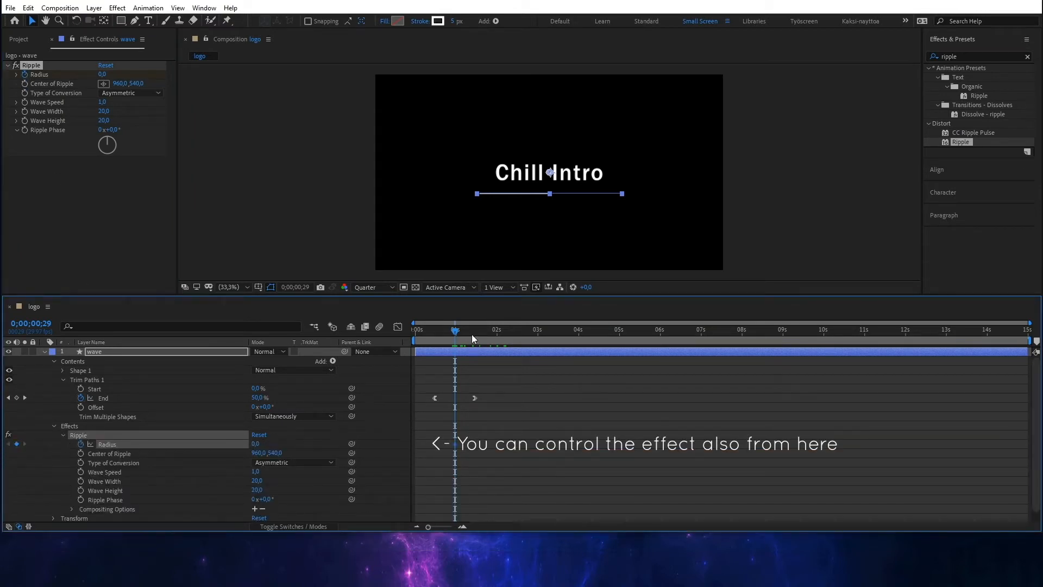
# Keyframe the Ripple Radius at 55 at 0;00;02;03.
pyautogui.moveTo(477, 334); pyautogui.dragTo(501, 334)
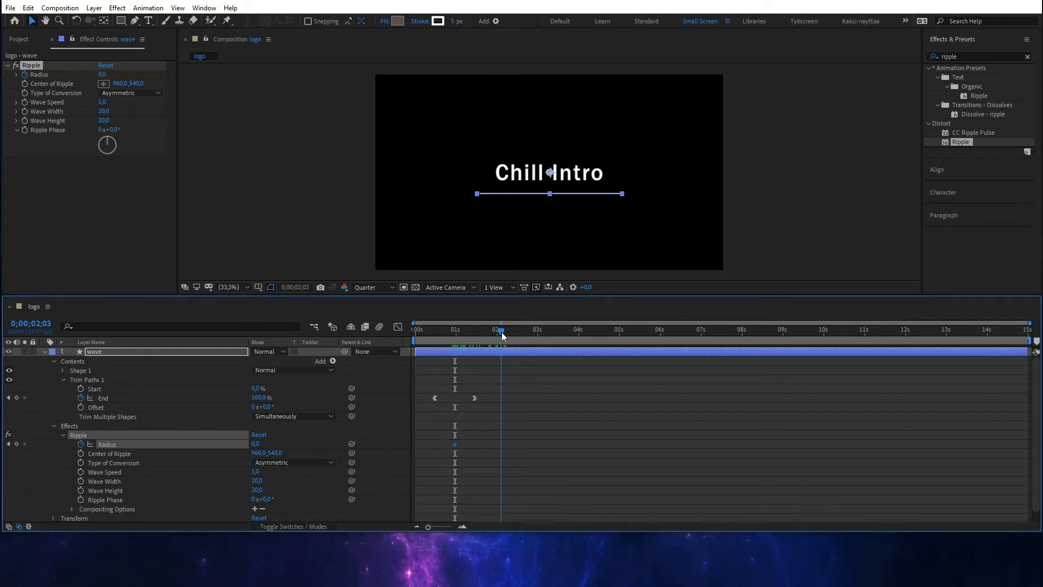
pyautogui.click(102, 74)
pyautogui.write('55')
pyautogui.press('Return')
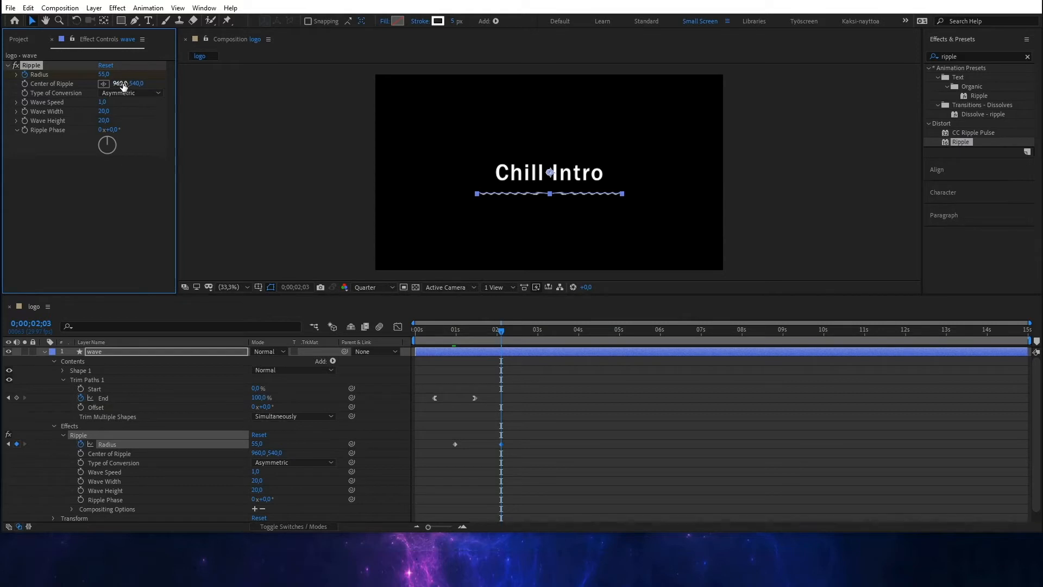
# Move the Center of Ripple to the line's starting point at 562, 657.
pyautogui.moveTo(122, 84); pyautogui.dragTo(40, 83)
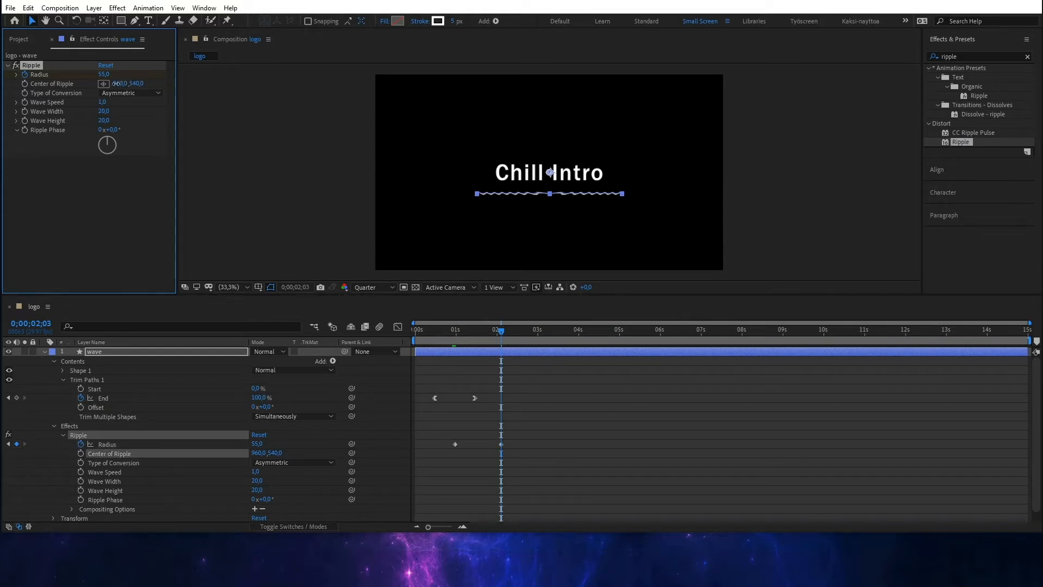
pyautogui.moveTo(118, 84); pyautogui.dragTo(45, 95)
pyautogui.moveTo(135, 86); pyautogui.dragTo(205, 79)
# Set the Ripple Wave Speed to 1,5 and Wave Width to 50, and preview the wave from 0;00;00;12.
pyautogui.write('1,5')
pyautogui.click(103, 111)
pyautogui.write('50')
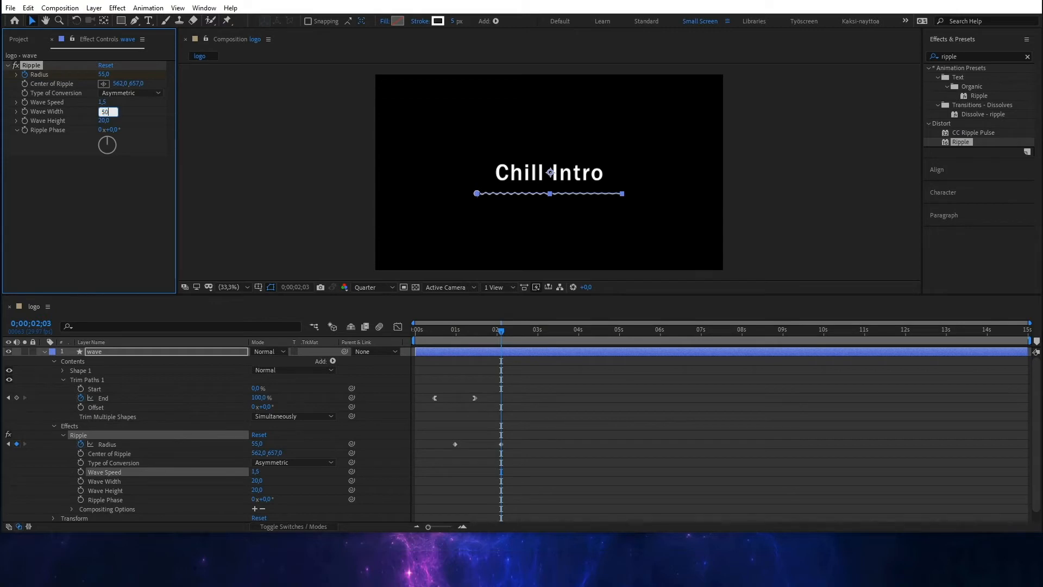
pyautogui.press('Return')
pyautogui.click(432, 333)
pyautogui.press('space')
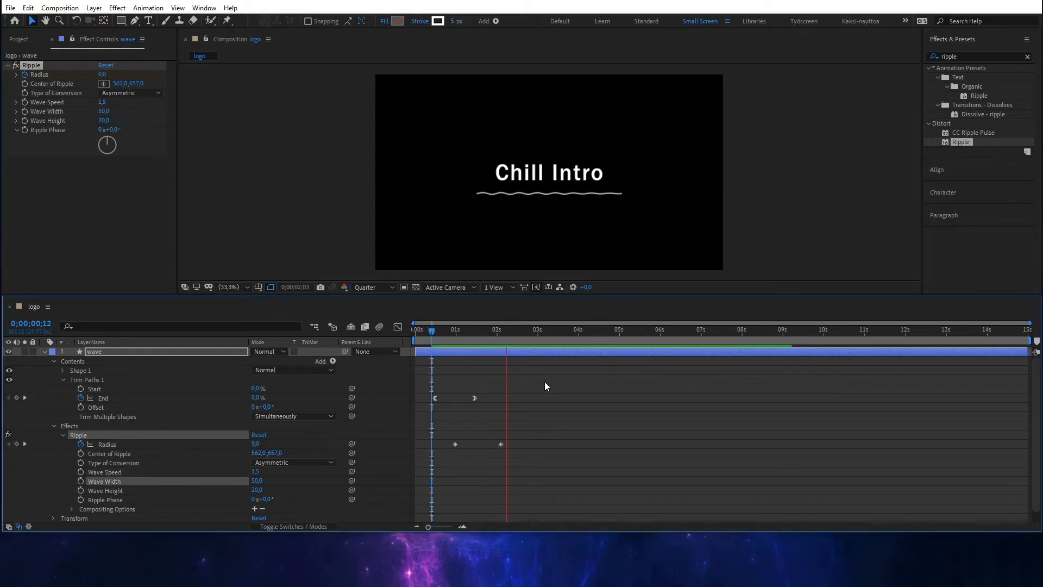
pyautogui.press('space')
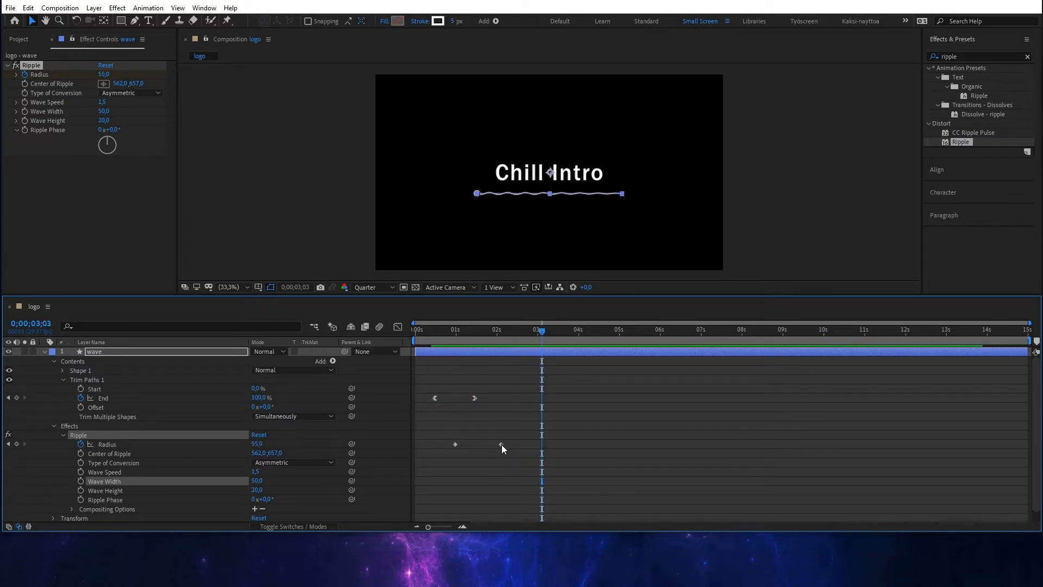
# Retime the second Ripple Radius keyframe to about 2.5 seconds, previewing the wave animation to judge the timing.
pyautogui.moveTo(501, 444); pyautogui.dragTo(496, 445)
pyautogui.click(442, 333)
pyautogui.press('space')
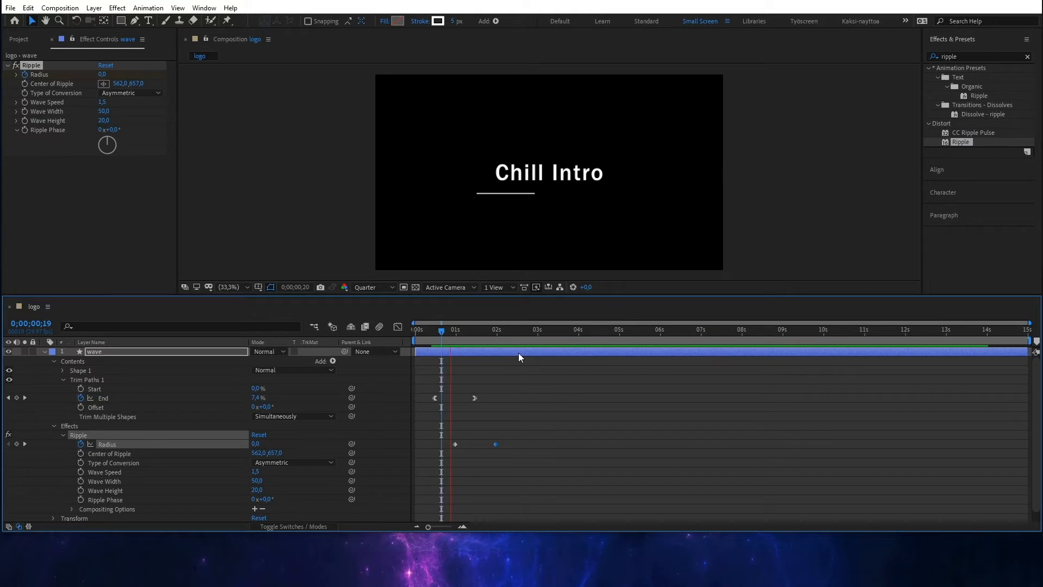
pyautogui.moveTo(495, 445); pyautogui.dragTo(520, 444)
pyautogui.click(434, 332)
pyautogui.press('space')
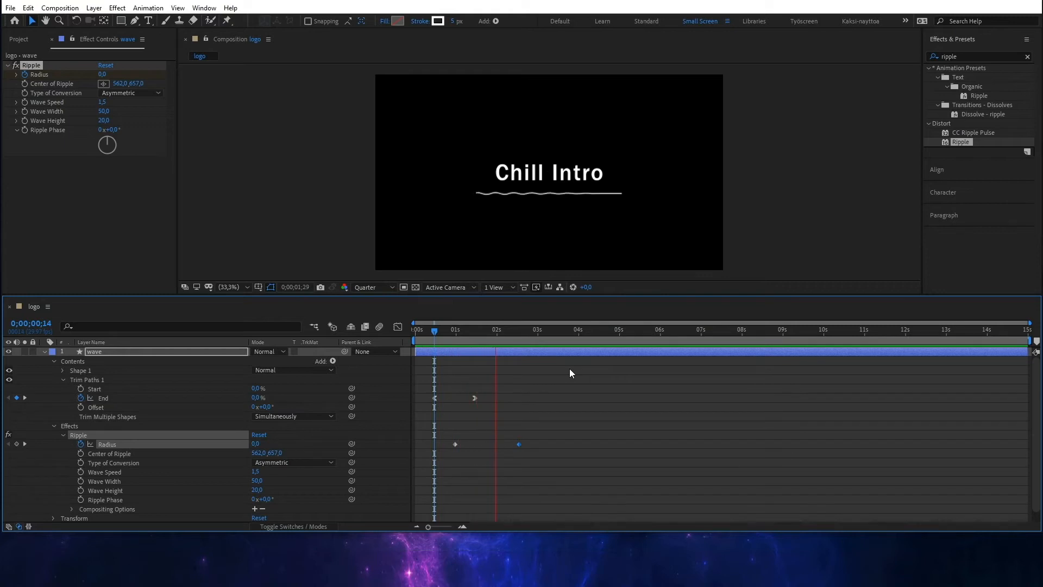
pyautogui.press('space')
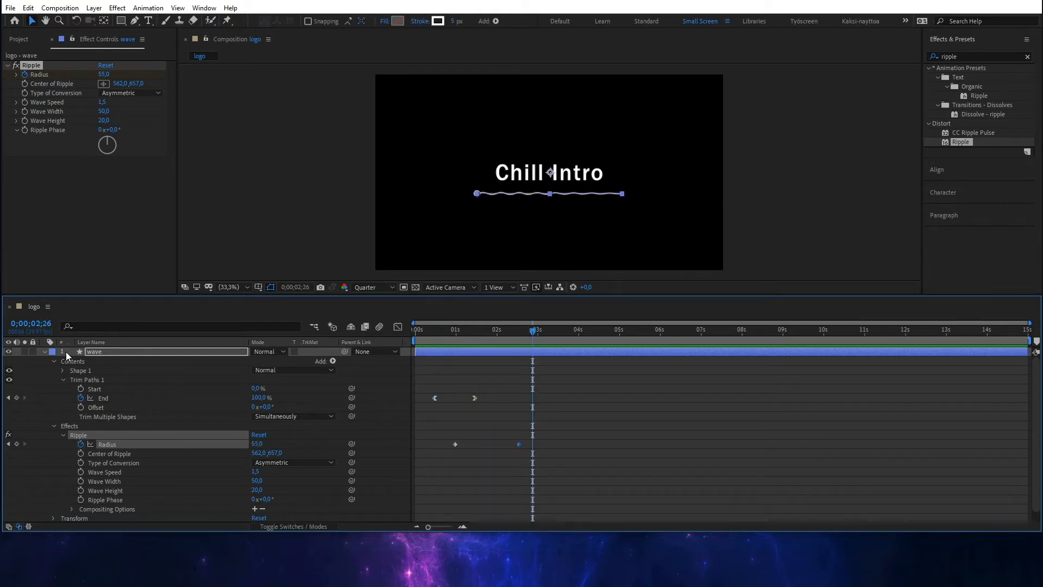
# Collapse the wave layer and draw a rectangle on a new shape layer enclosing the Chill Intro text.
pyautogui.click(46, 352)
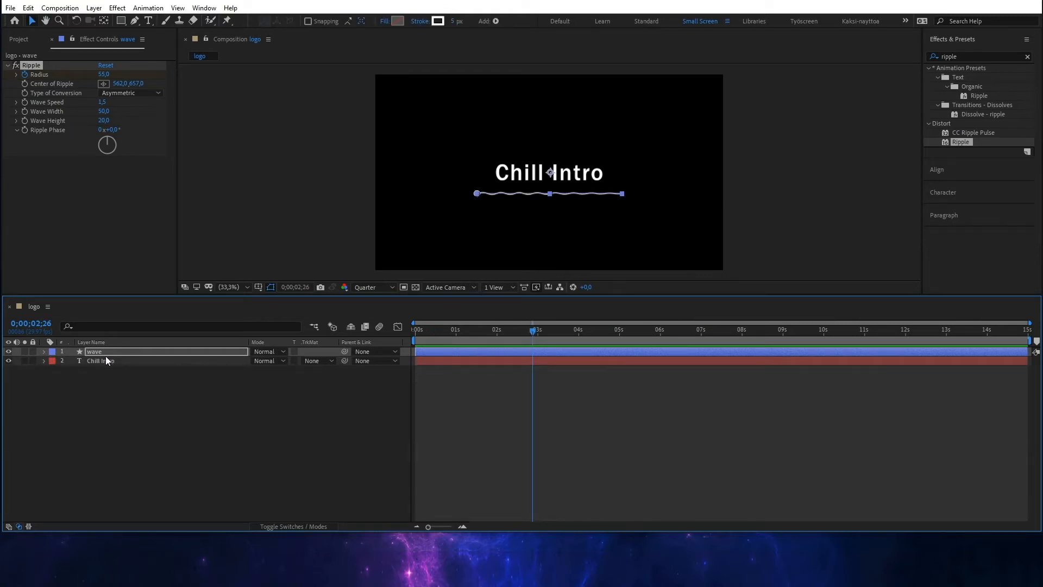
pyautogui.click(122, 21)
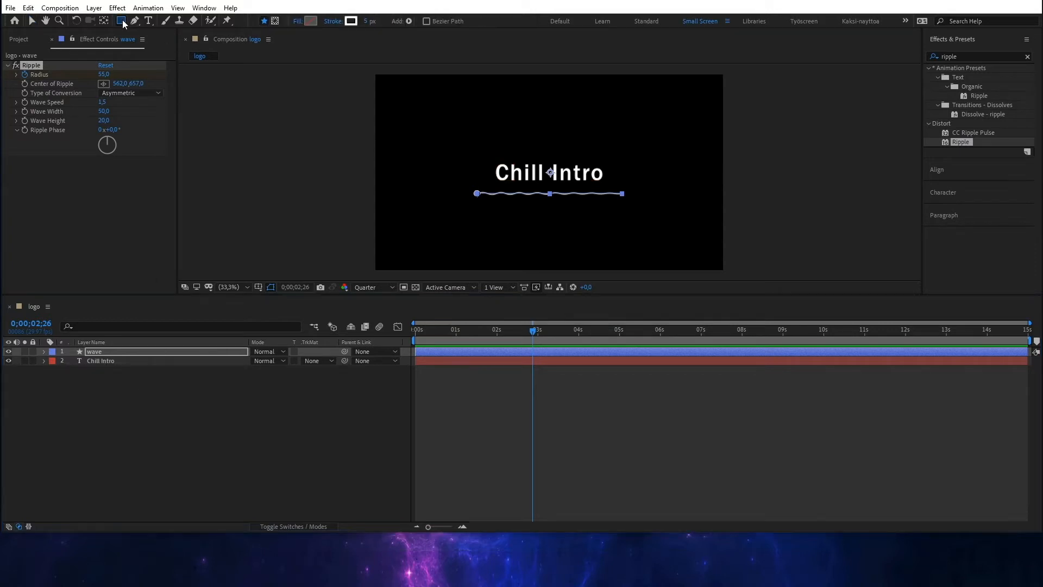
pyautogui.click(170, 409)
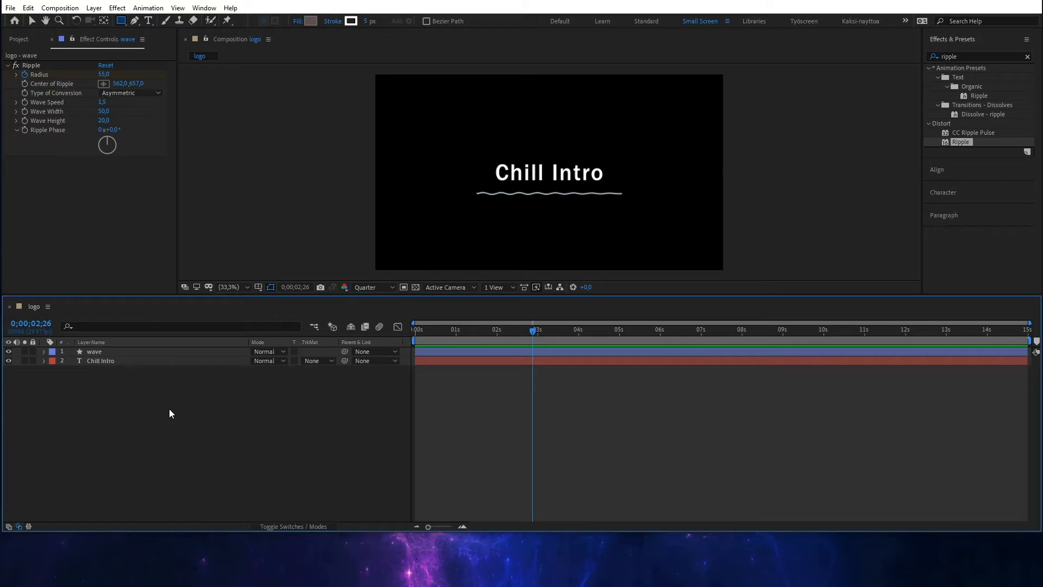
pyautogui.moveTo(490, 156)
pyautogui.mouseDown()
pyautogui.moveTo(555, 188)
pyautogui.moveTo(612, 186)
pyautogui.mouseUp()
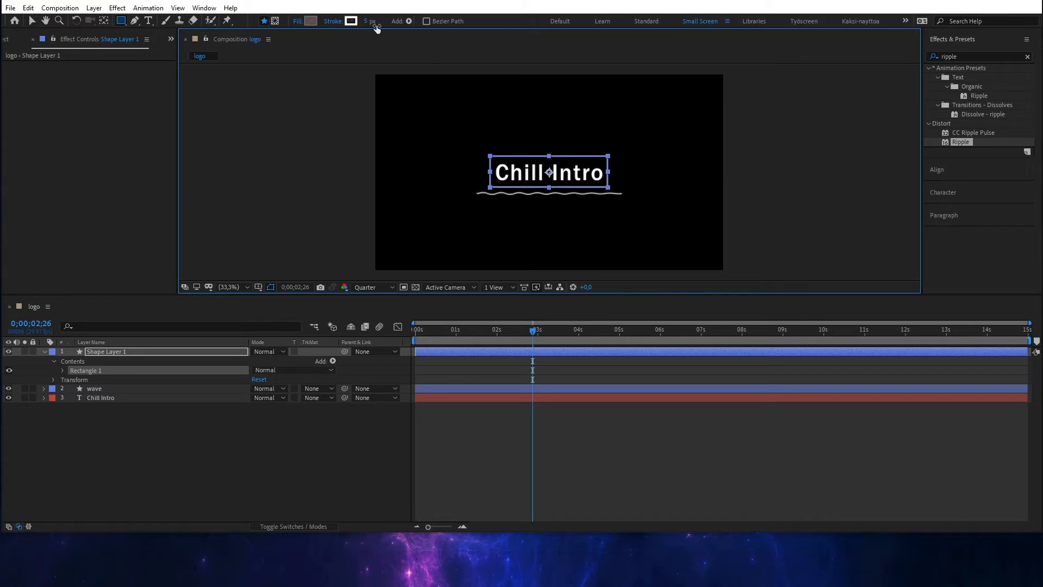
# Give the rectangle a Solid Color fill and rename its shape layer to TM.
pyautogui.click(298, 21)
pyautogui.click(160, 72)
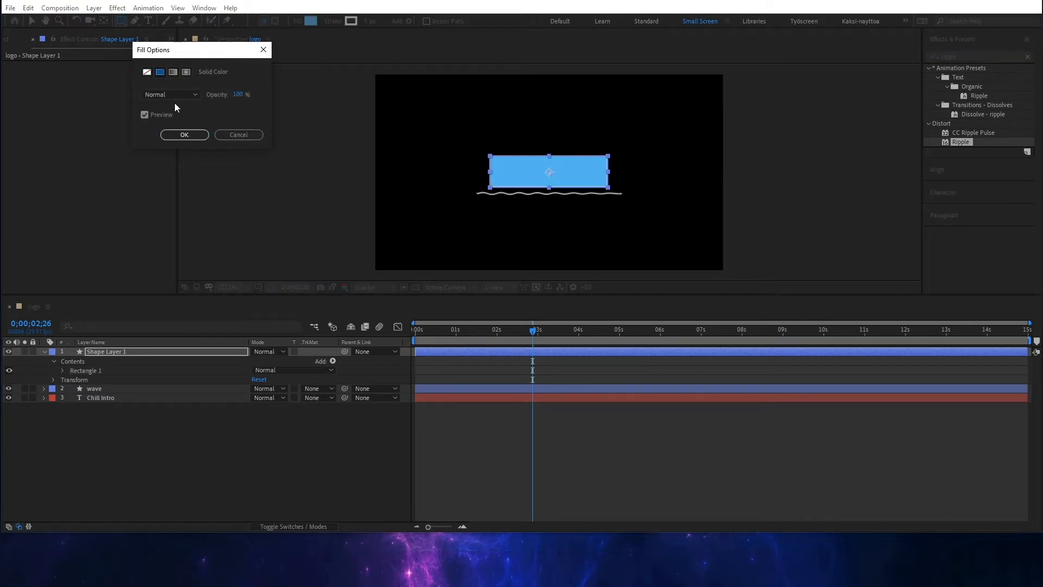
pyautogui.click(184, 135)
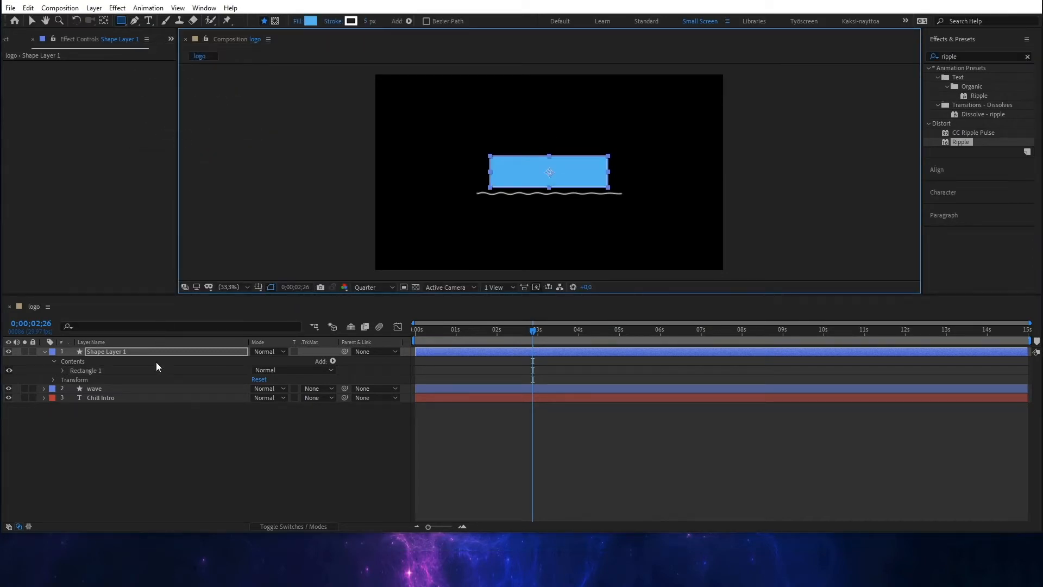
pyautogui.rightClick(122, 351)
pyautogui.click(151, 333)
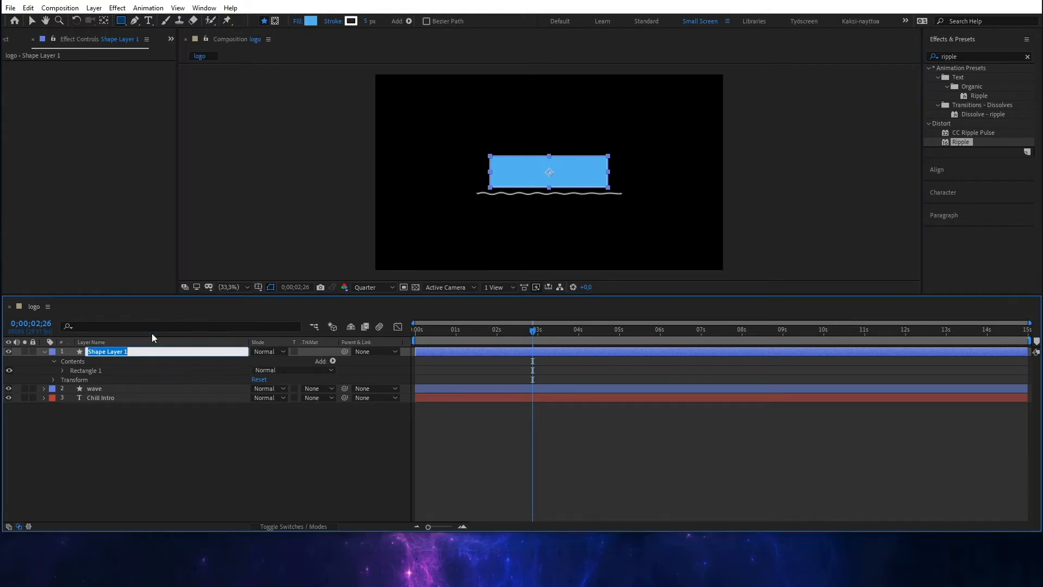
pyautogui.write('TM')
pyautogui.press('Return')
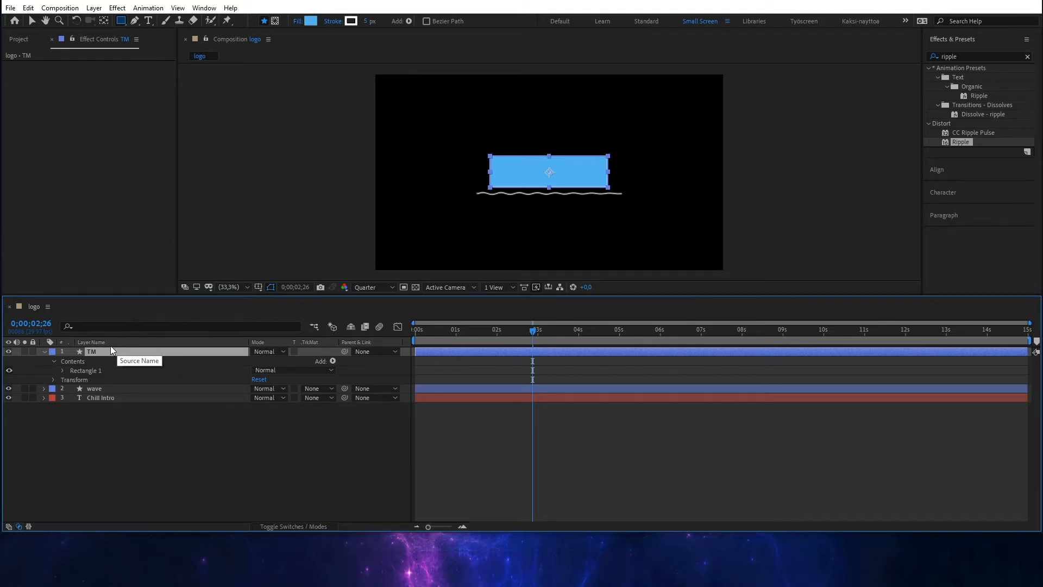
# Place the TM layer directly above the Chill Intro text layer and set the text's track matte to Alpha Matte "TM".
pyautogui.moveTo(93, 351); pyautogui.dragTo(96, 390)
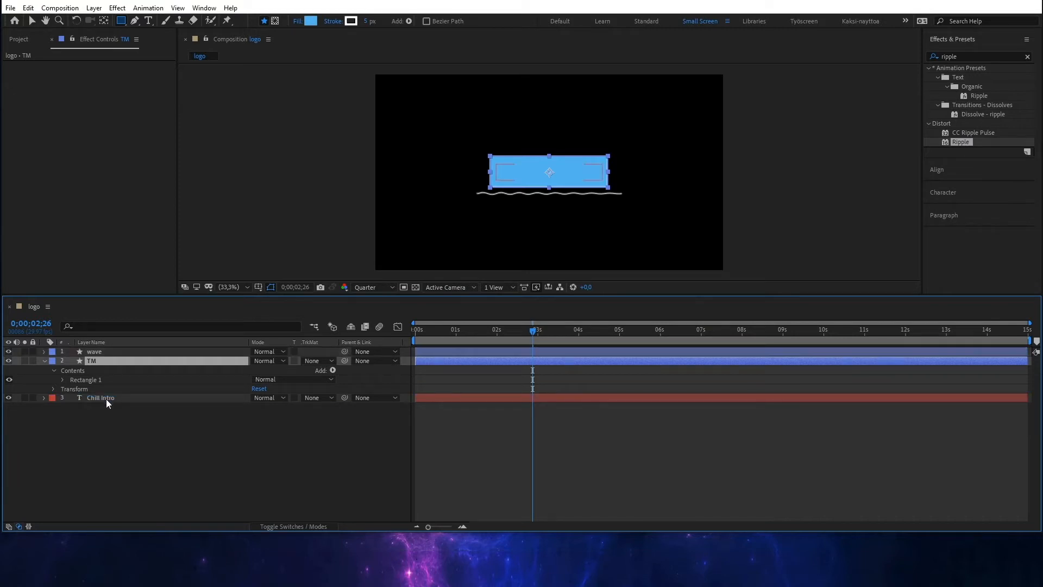
pyautogui.click(106, 399)
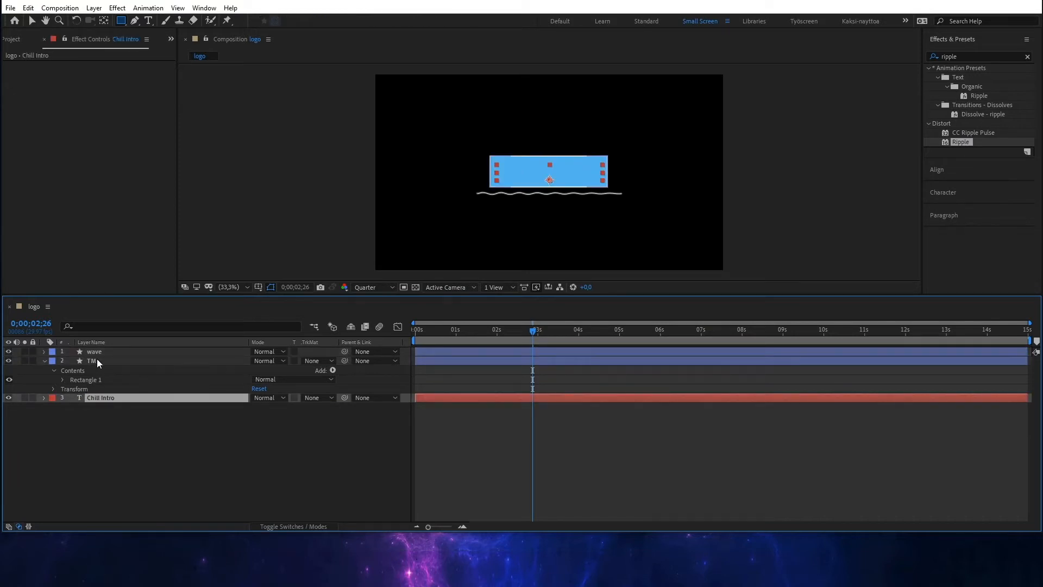
pyautogui.click(43, 361)
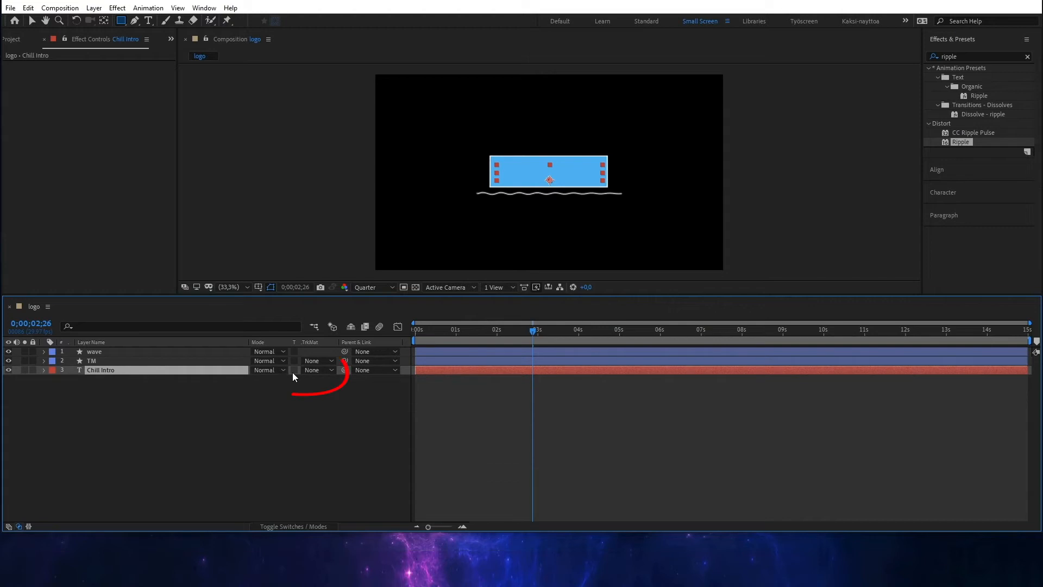
pyautogui.click(324, 370)
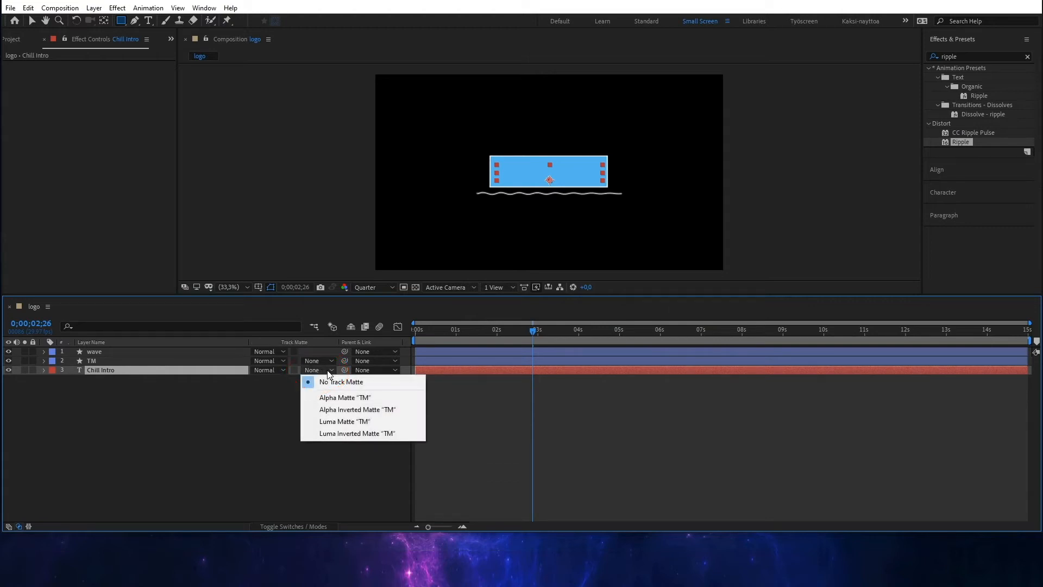
pyautogui.click(346, 398)
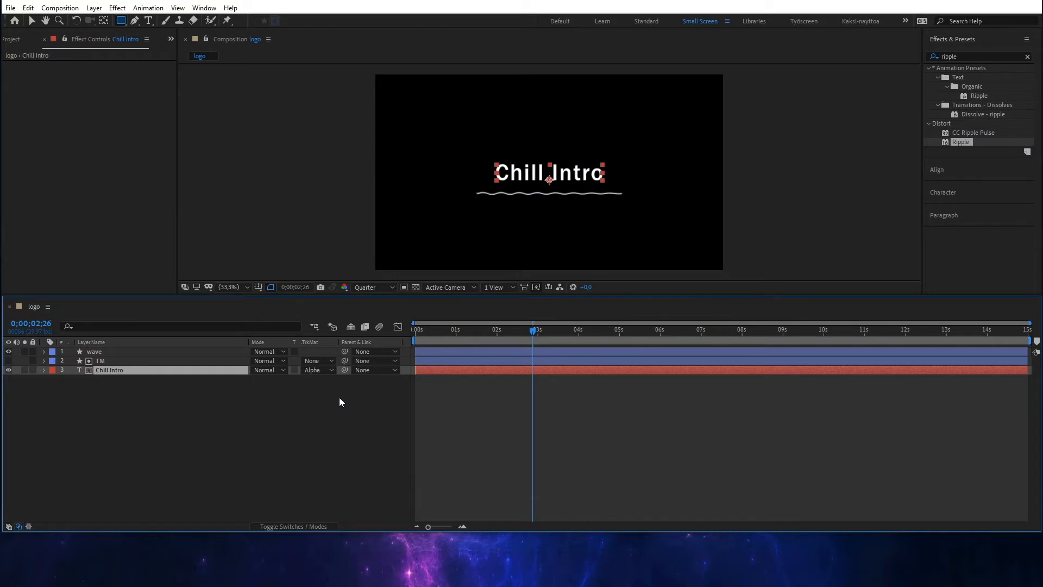
# Switch the timeline columns to the layer switches and back to the mode and track matte columns.
pyautogui.click(310, 526)
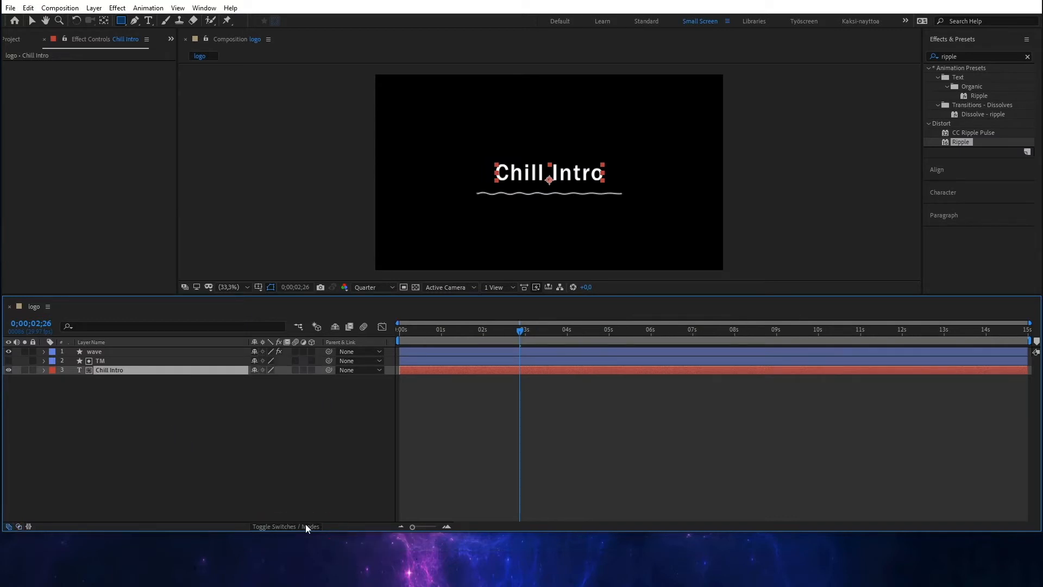
pyautogui.click(305, 526)
pyautogui.click(310, 525)
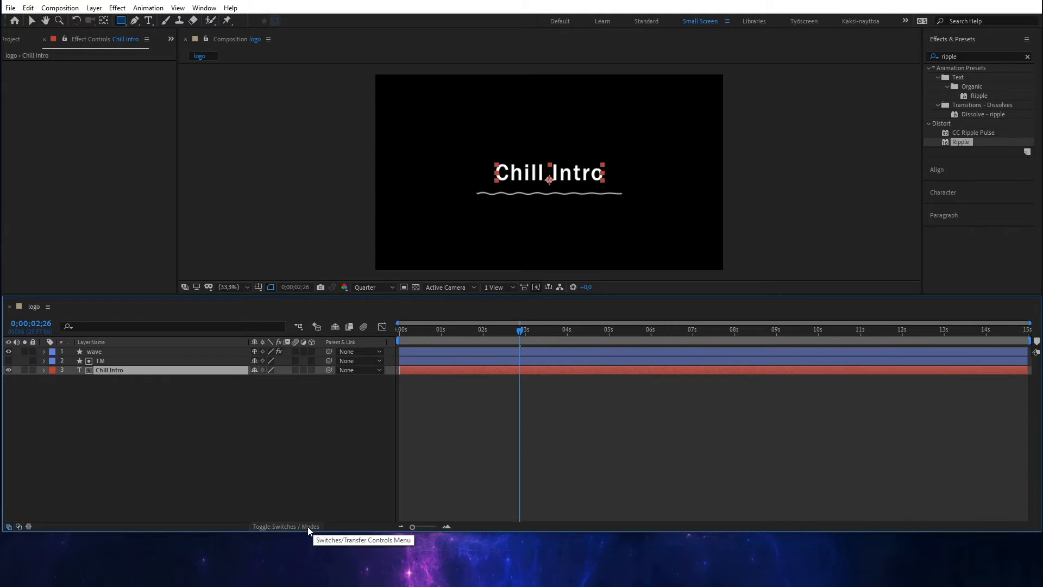
pyautogui.click(307, 526)
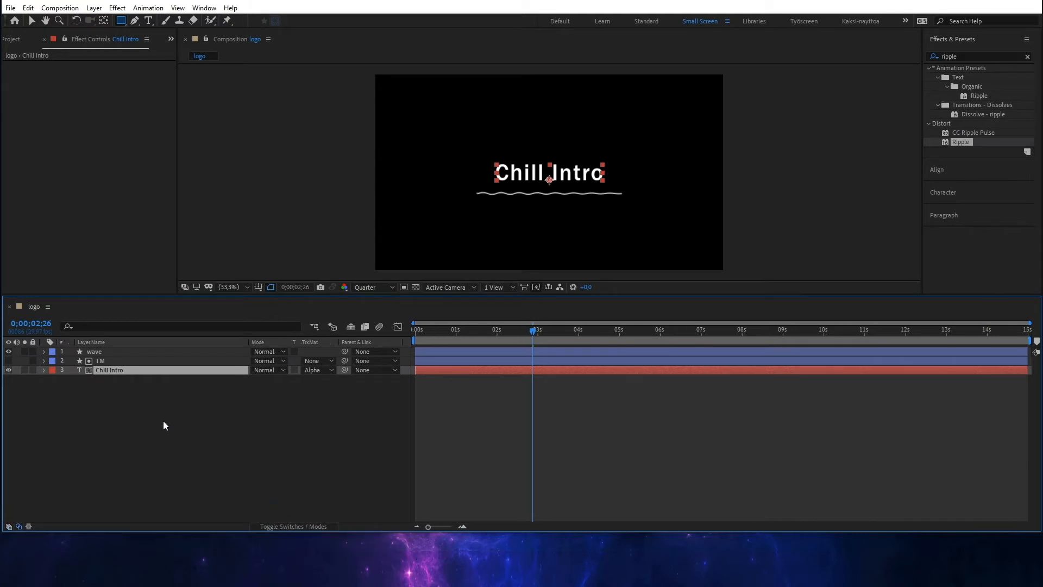
# Expand the TM layer's Transform properties and lower its Position to 960, 547.
pyautogui.click(106, 361)
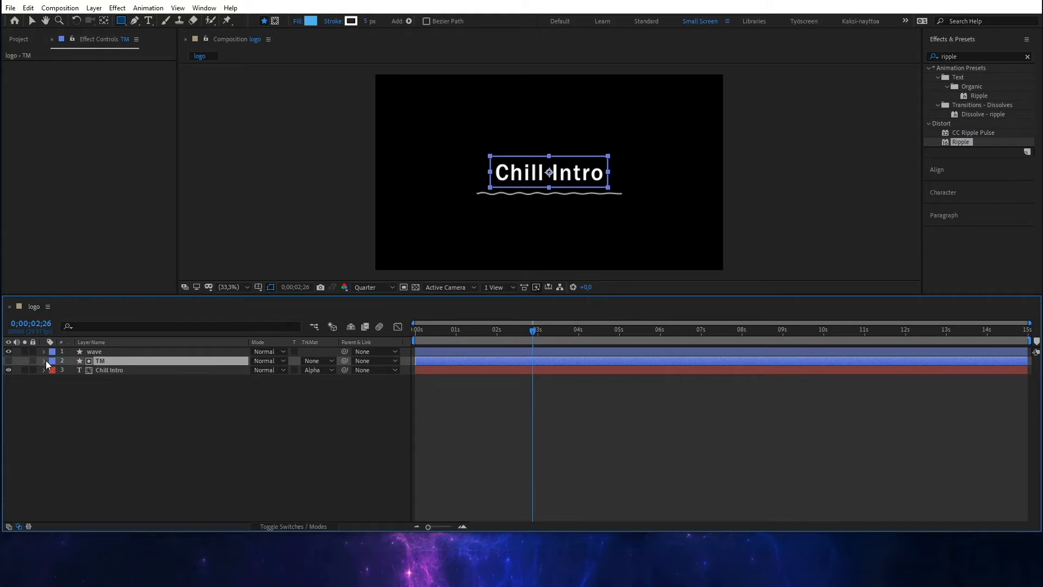
pyautogui.click(44, 361)
pyautogui.click(53, 389)
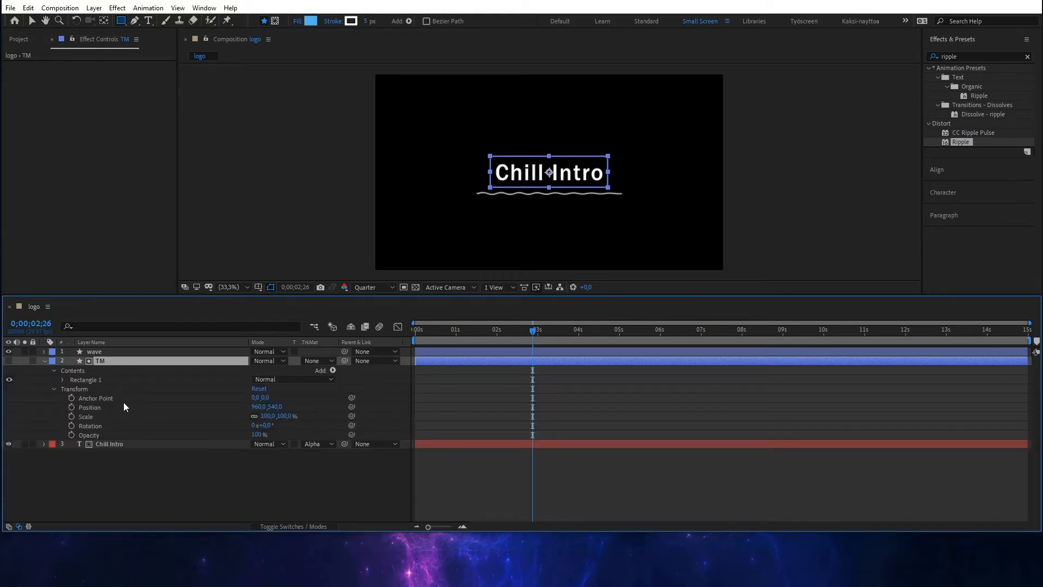
pyautogui.moveTo(275, 407)
pyautogui.mouseDown()
pyautogui.moveTo(341, 409)
pyautogui.moveTo(190, 406)
pyautogui.moveTo(364, 410)
pyautogui.moveTo(270, 415)
pyautogui.mouseUp()
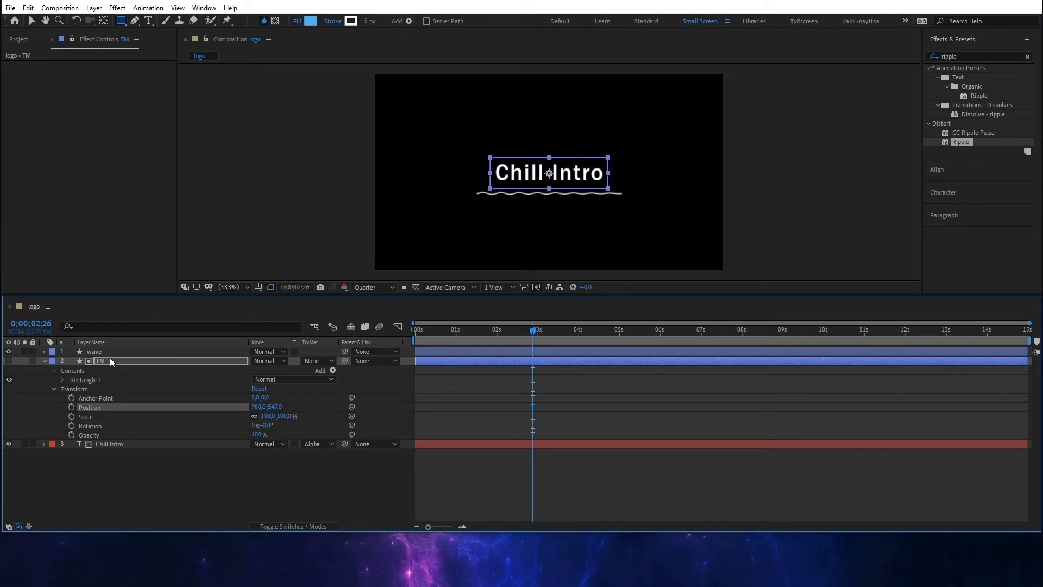
# Lower the TM matte to Position 960, 690 so it clears the text, and add a Position keyframe at 0;00;03;00.
pyautogui.click(44, 351)
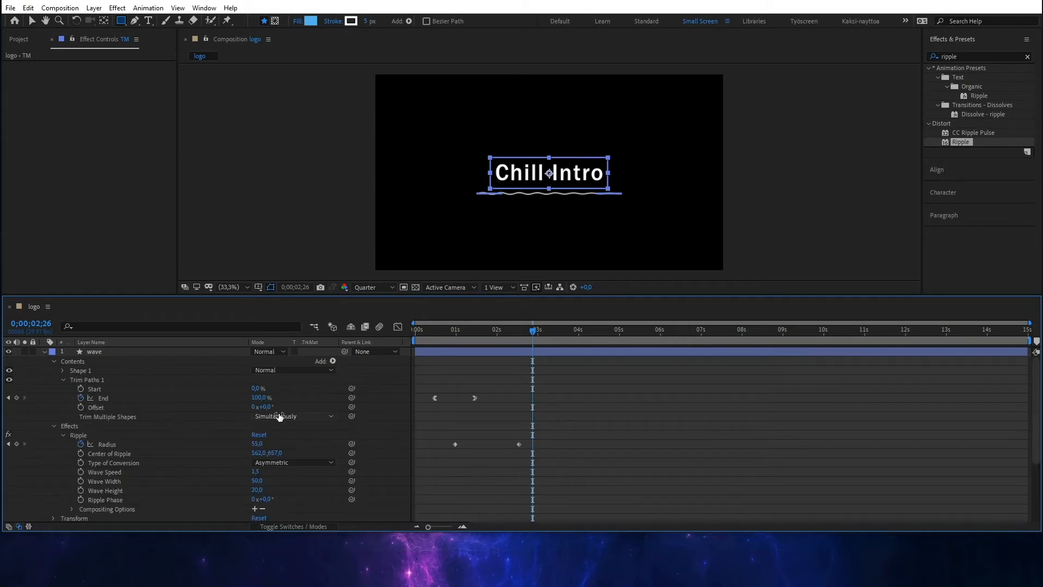
pyautogui.scroll(-1, 579, 452)
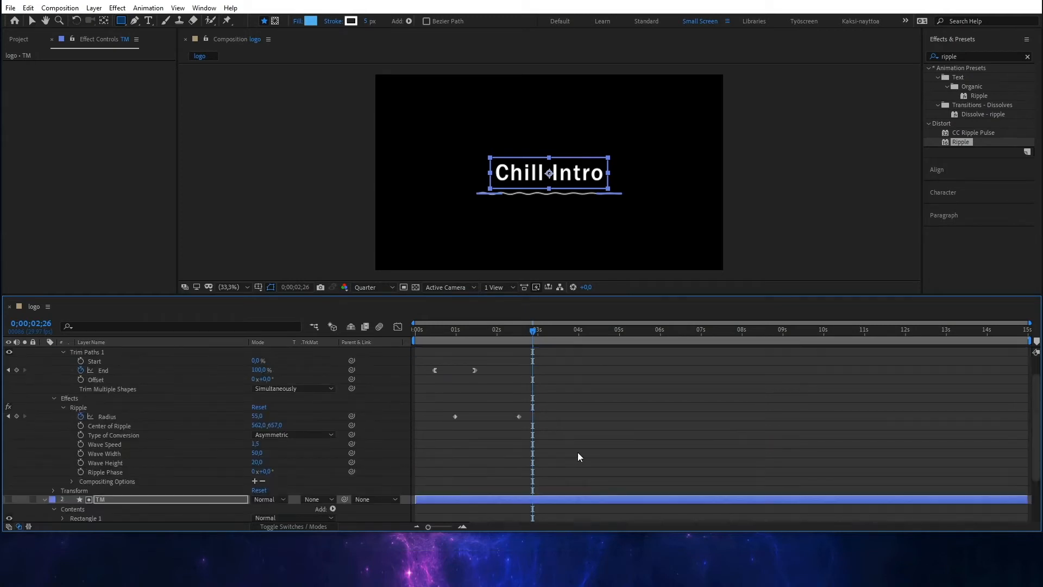
pyautogui.click(54, 399)
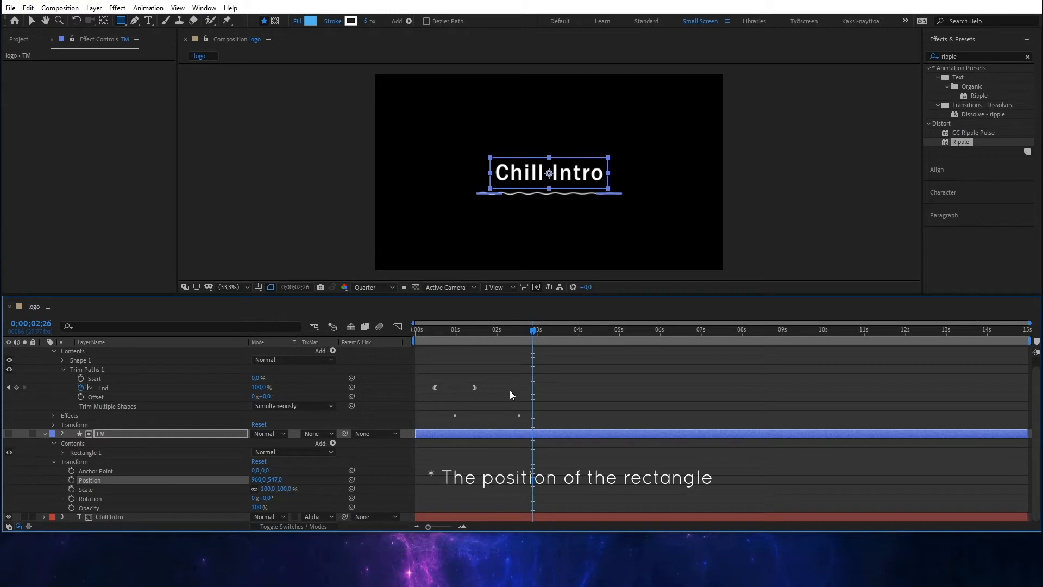
pyautogui.moveTo(275, 481); pyautogui.dragTo(347, 488)
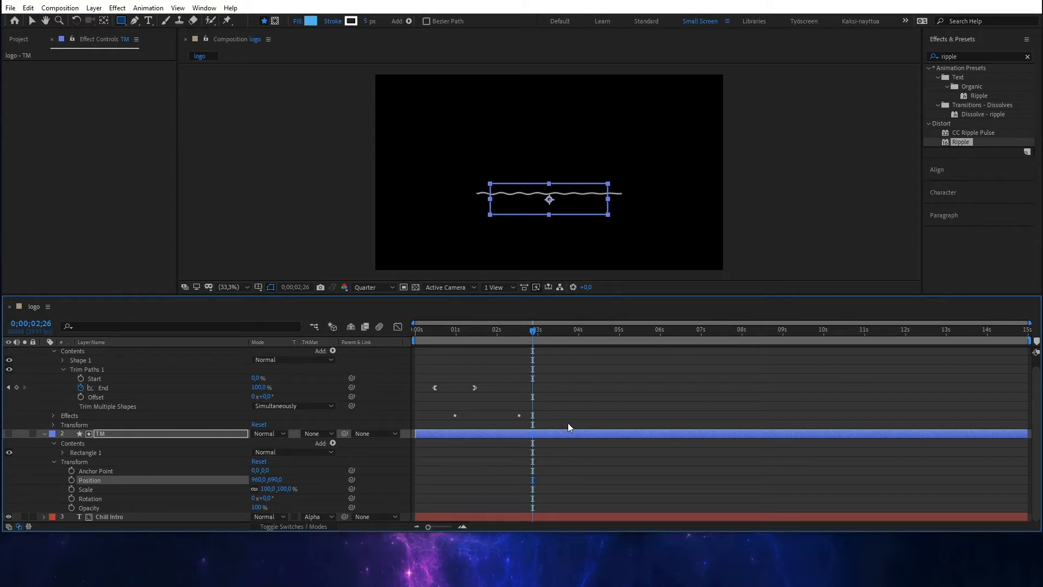
pyautogui.moveTo(533, 335); pyautogui.dragTo(538, 333)
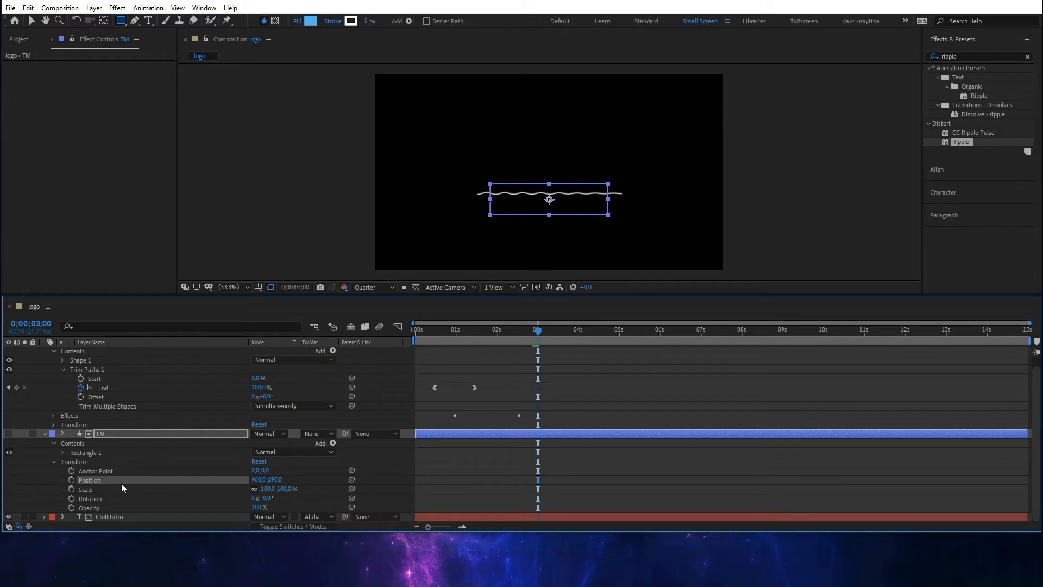
pyautogui.click(71, 480)
# At 0;00;04;00, raise the TM layer's Position to 960, 549 and preview the text reveal.
pyautogui.moveTo(538, 331); pyautogui.dragTo(580, 339)
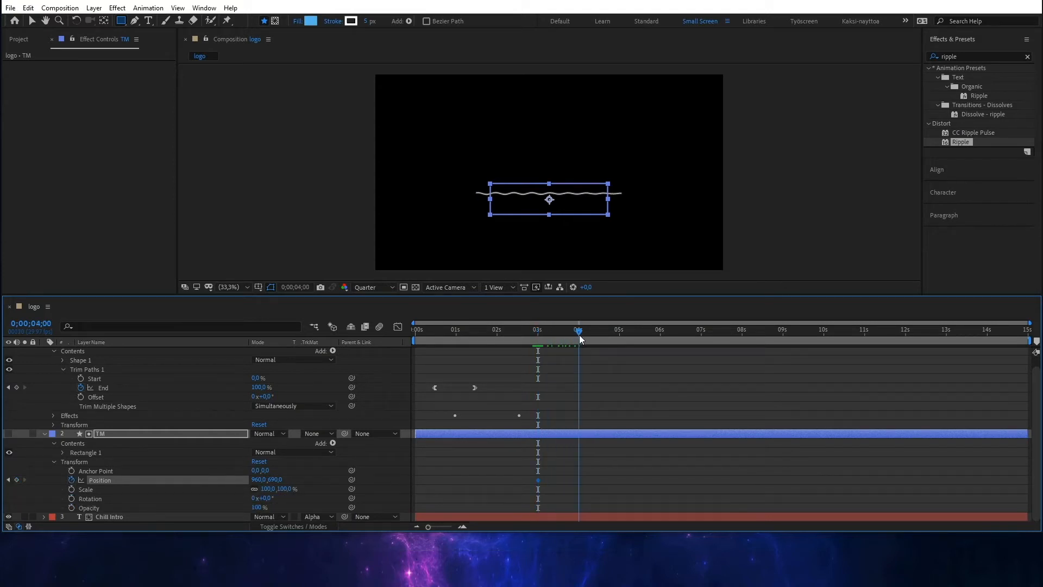
pyautogui.moveTo(276, 480); pyautogui.dragTo(205, 473)
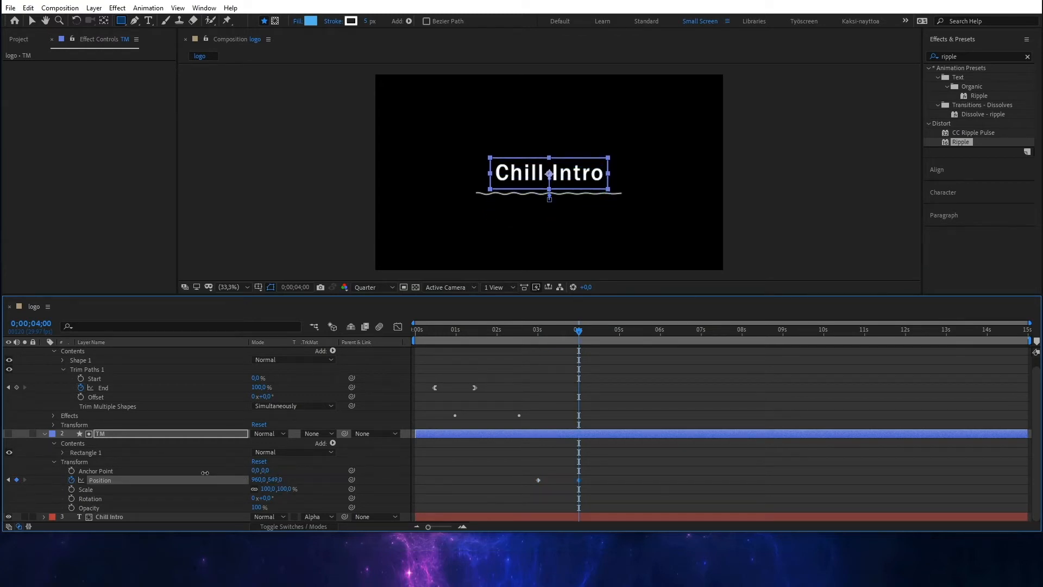
pyautogui.click(530, 331)
pyautogui.press('space')
pyautogui.press('space')
# Apply Easy Ease Out to the first TM Position keyframe and Easy Ease In to the second, and preview the reveal.
pyautogui.rightClick(536, 480)
pyautogui.moveTo(605, 477)
pyautogui.click(735, 425)
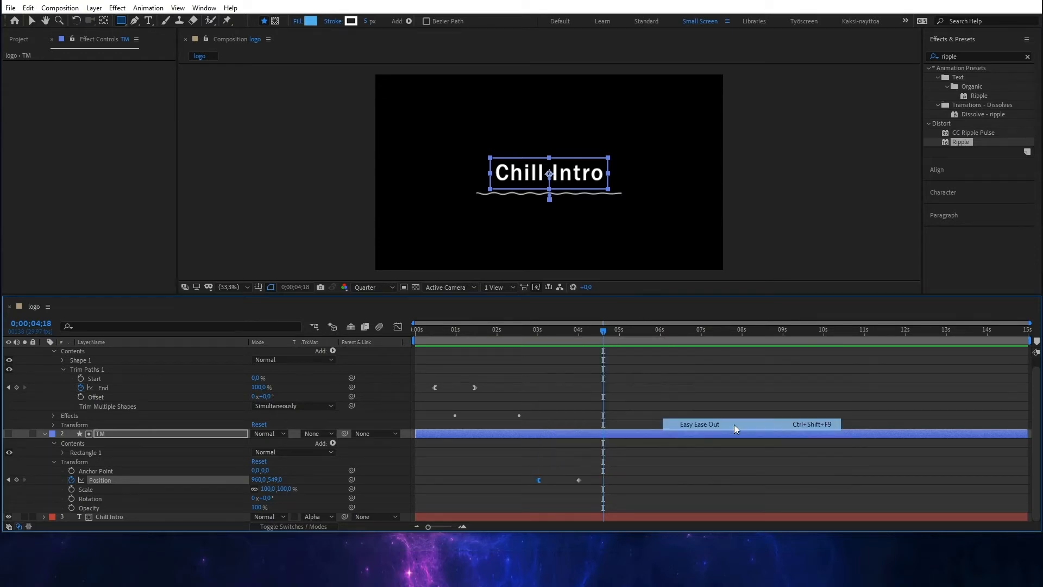
pyautogui.rightClick(578, 479)
pyautogui.moveTo(663, 476)
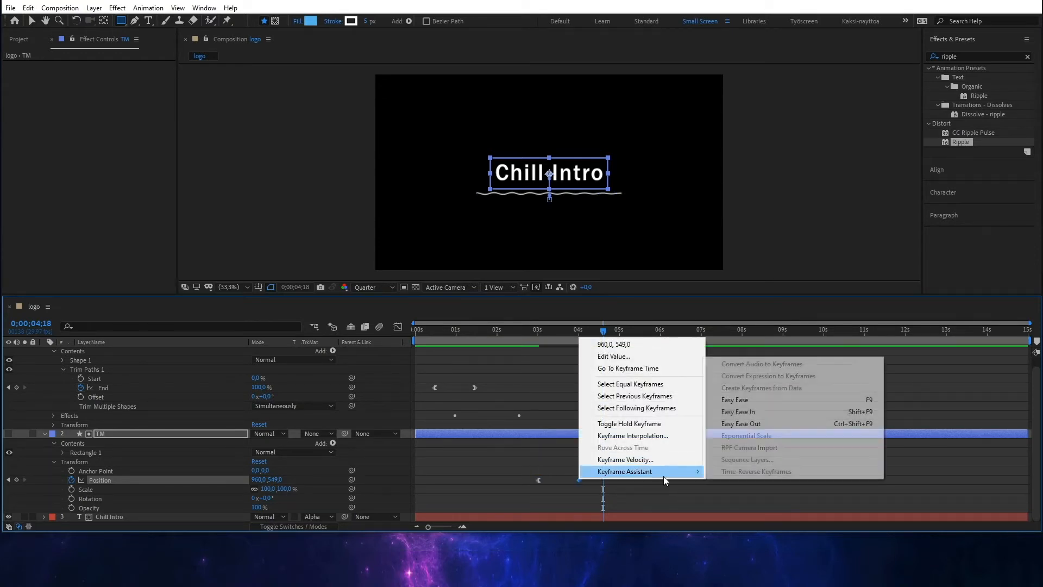
pyautogui.click(765, 408)
pyautogui.click(530, 331)
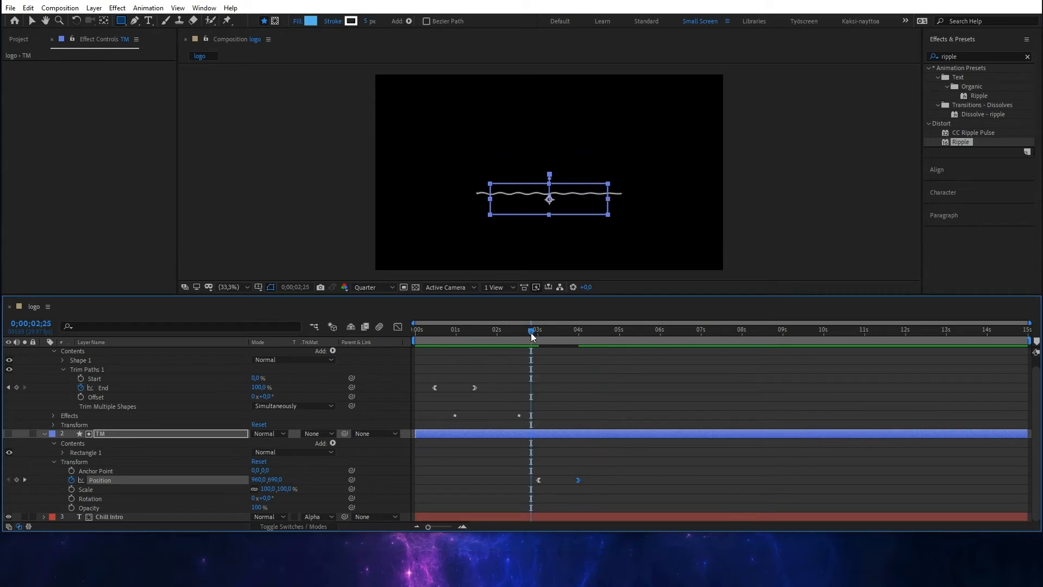
pyautogui.press('space')
pyautogui.press('space')
pyautogui.press('space')
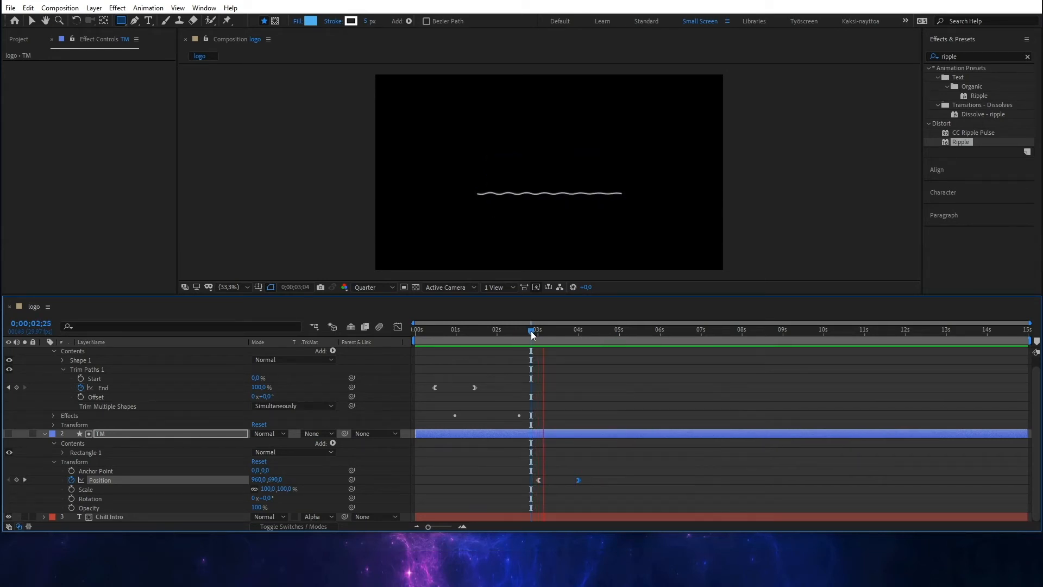
pyautogui.press('space')
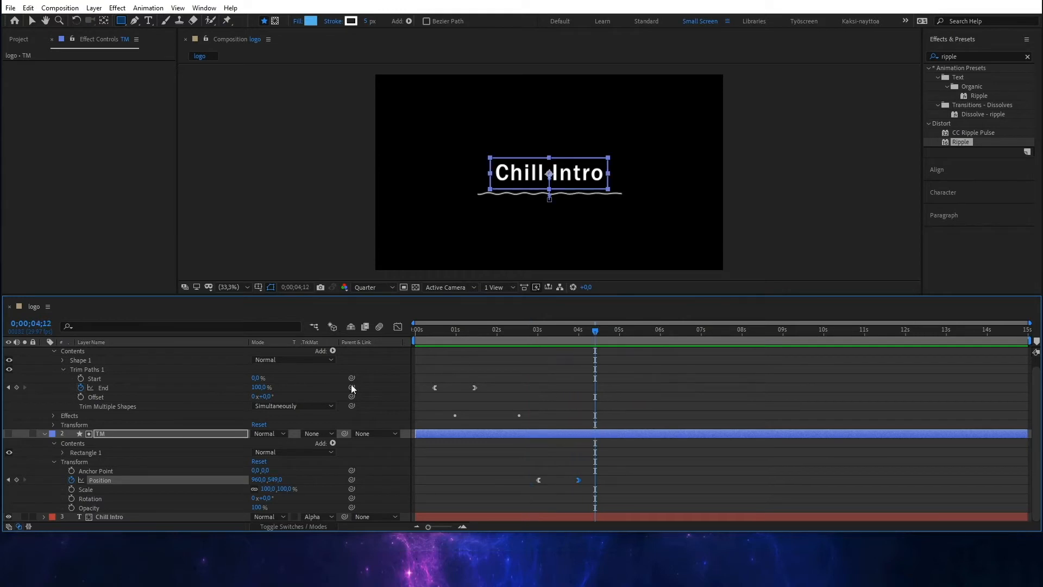
# Apply the Ripple effect to the TM layer and set its Radius to 55.
pyautogui.click(107, 434)
pyautogui.moveTo(958, 142); pyautogui.dragTo(113, 434)
pyautogui.press('v')
pyautogui.click(101, 73)
pyautogui.write('55')
# Set the TM layer's Ripple Wave Speed to 1,5 and Wave Width to 50, and preview the rippled text reveal.
pyautogui.click(103, 102)
pyautogui.write('1,5')
pyautogui.press('Tab')
pyautogui.write('5')
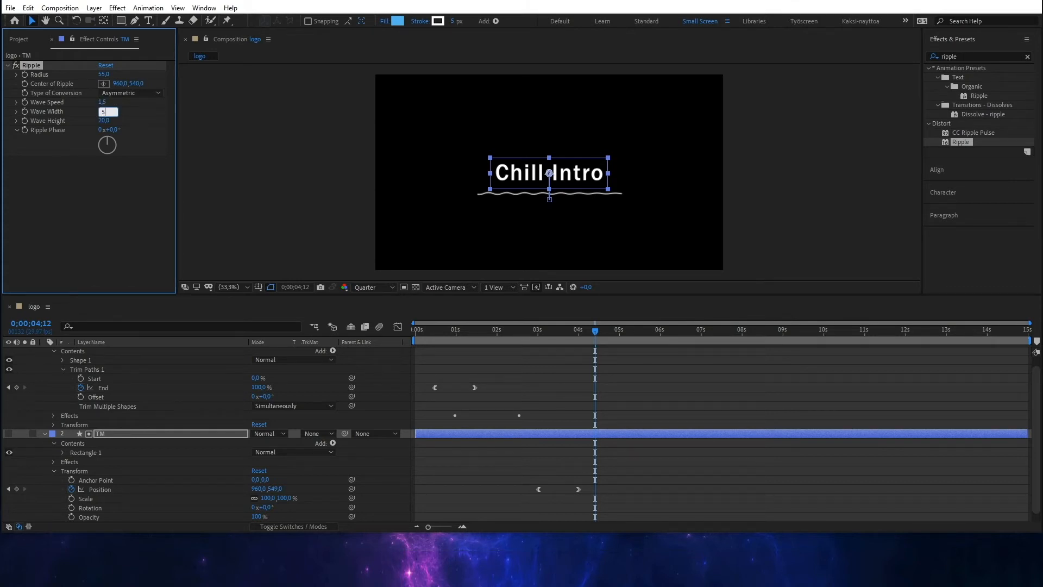
pyautogui.press('Return')
pyautogui.click(527, 333)
pyautogui.press('space')
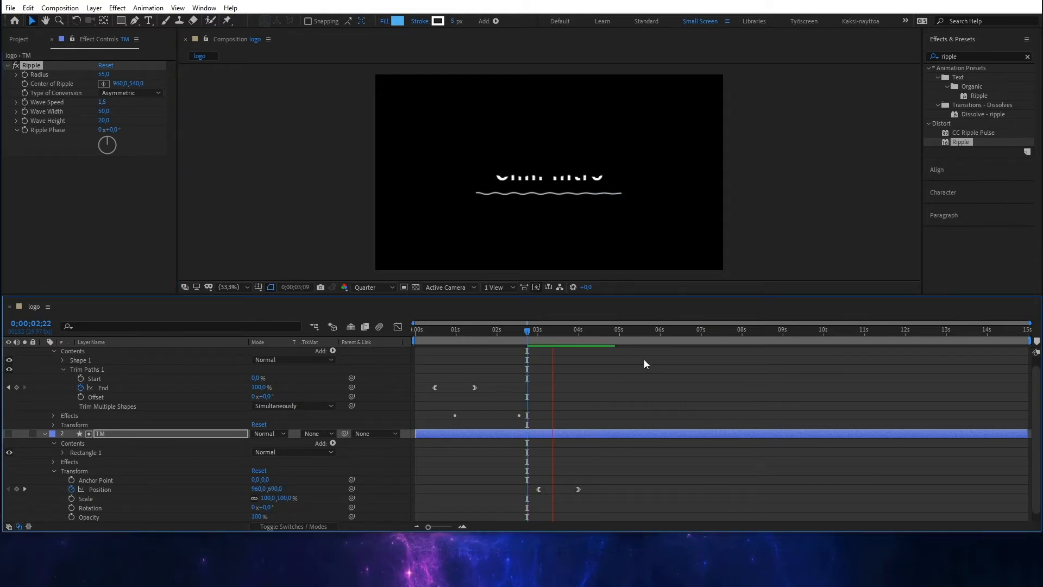
pyautogui.press('space')
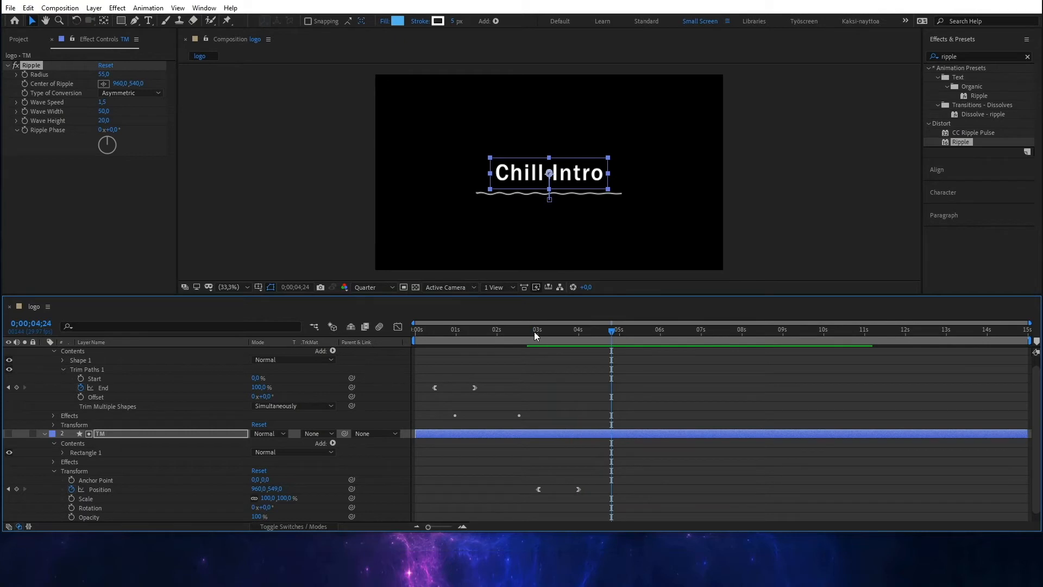
pyautogui.click(530, 332)
pyautogui.press('space')
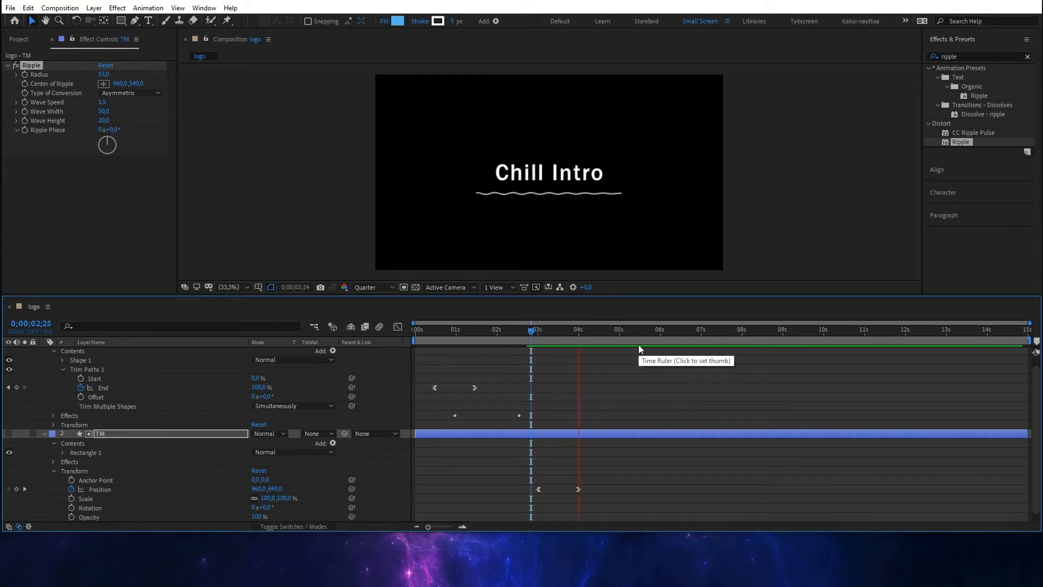
pyautogui.press('space')
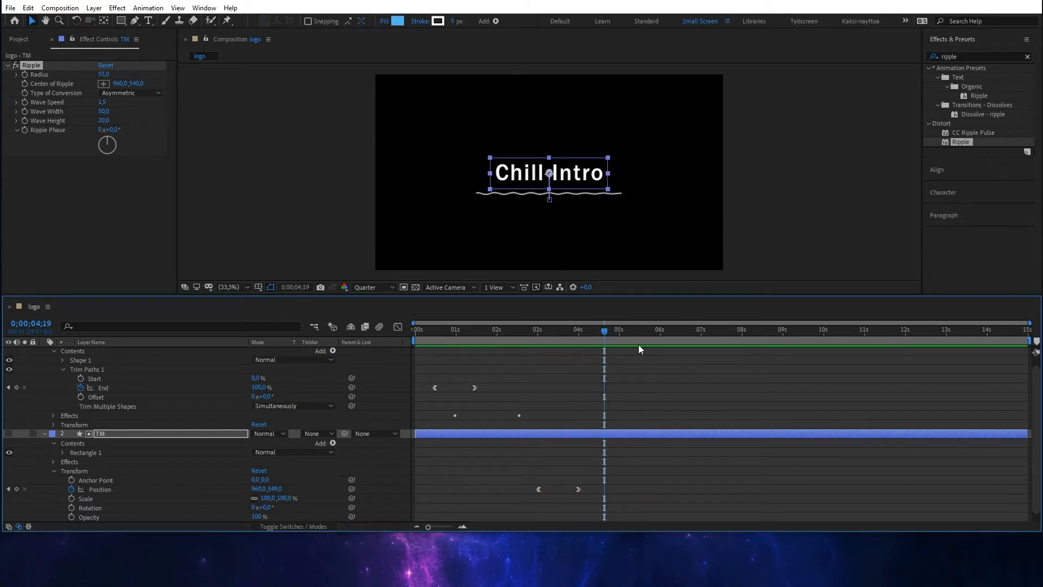
# Shift the TM layer about 0.25 seconds earlier and retime the wave layer's second Trim Paths End keyframe to about 1.8 seconds.
pyautogui.moveTo(568, 435)
pyautogui.mouseDown()
pyautogui.moveTo(545, 434)
pyautogui.moveTo(559, 432)
pyautogui.mouseUp()
pyautogui.moveTo(475, 387); pyautogui.dragTo(489, 386)
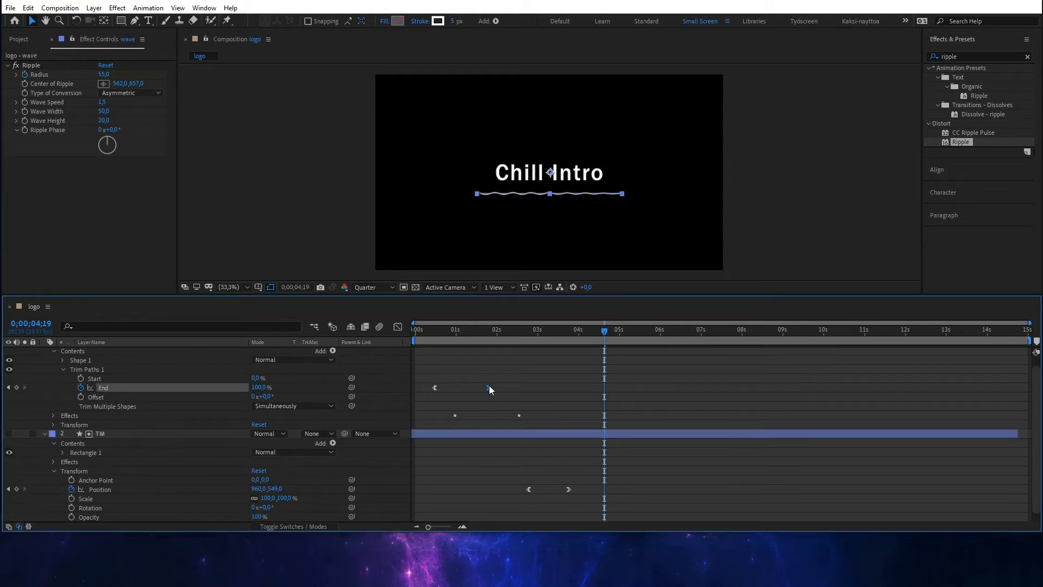
# Retime the wave layer's first Ripple Radius keyframe to about 1.3 seconds and preview the animation from 0;00;00;10.
pyautogui.click(53, 414)
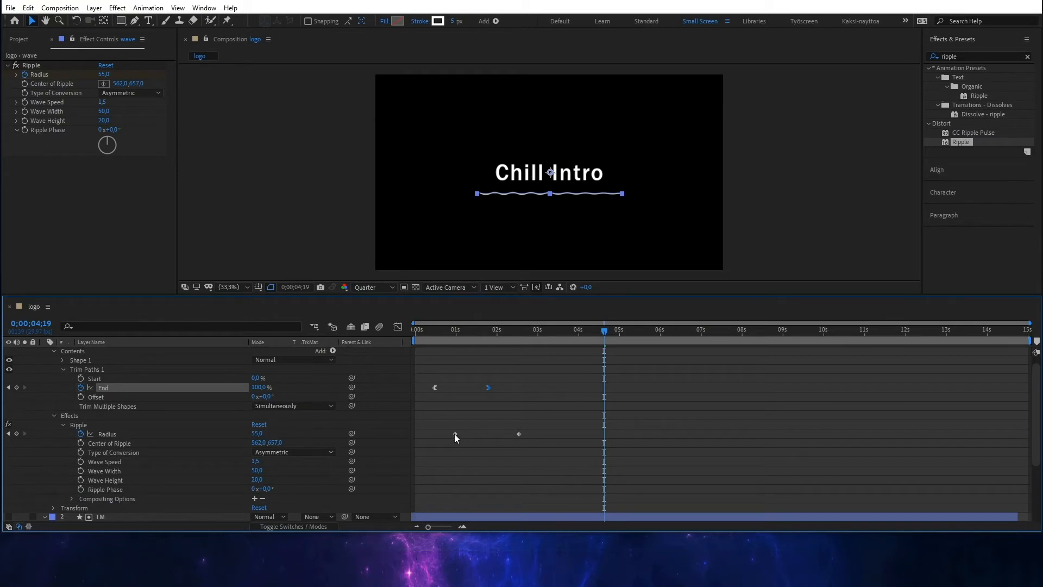
pyautogui.moveTo(455, 433); pyautogui.dragTo(465, 433)
pyautogui.click(430, 335)
pyautogui.press('space')
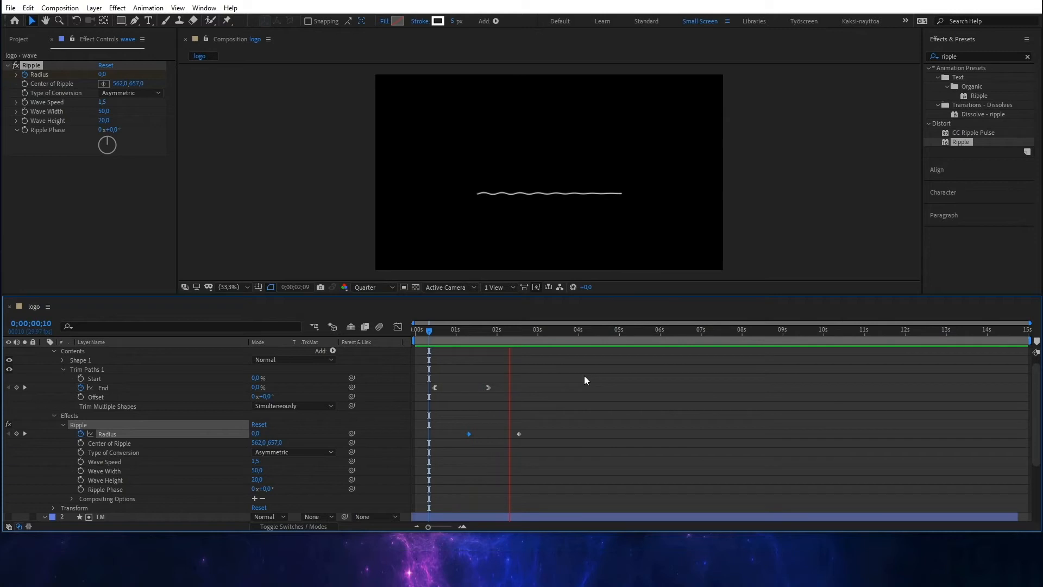
# Stop the preview and create a new composition named chill_intro with the HDTV 1080 29.97 preset and 15-second duration.
pyautogui.press('space')
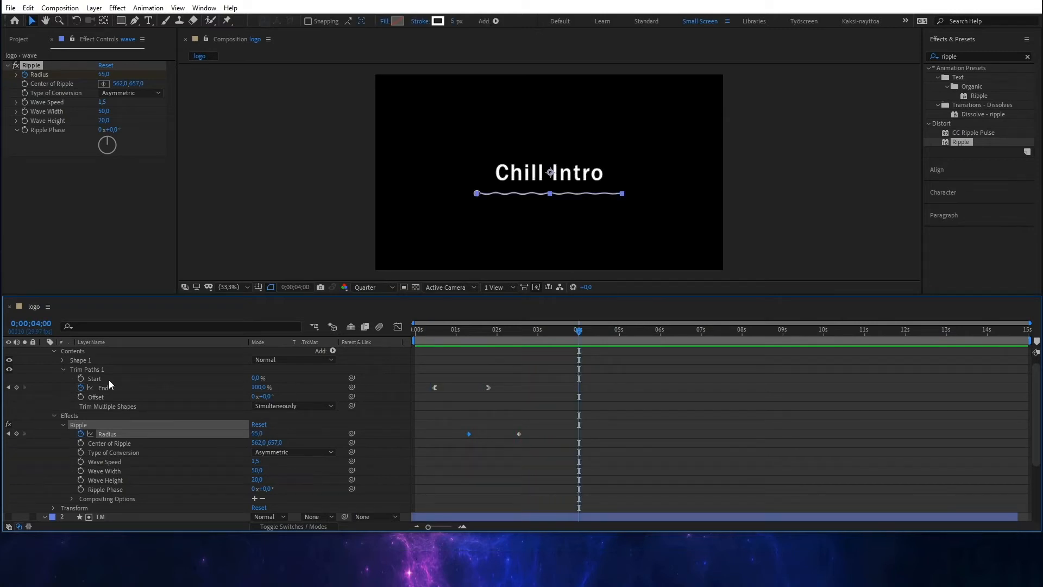
pyautogui.scroll(1, 141, 416)
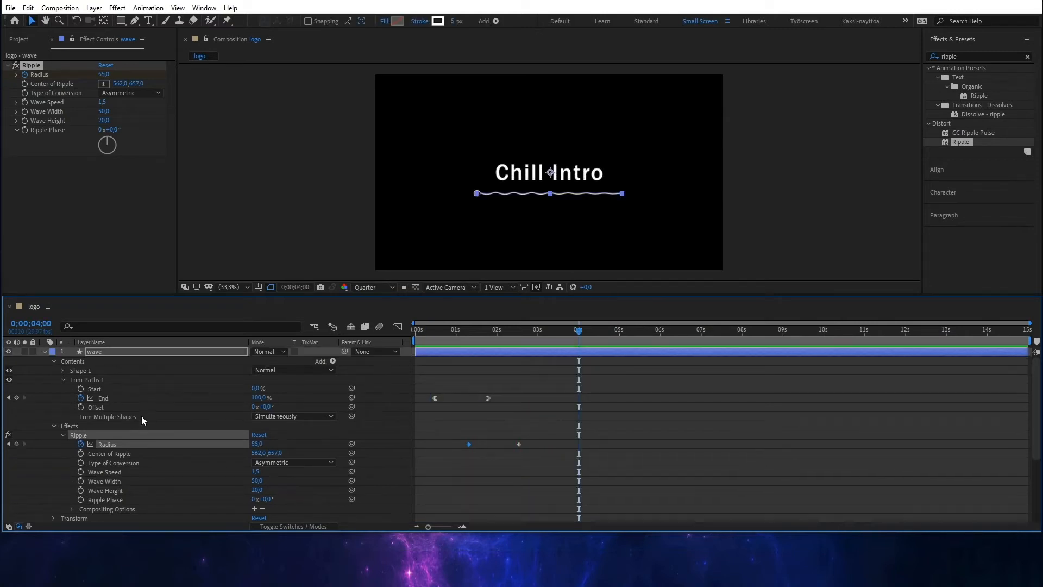
pyautogui.click(21, 40)
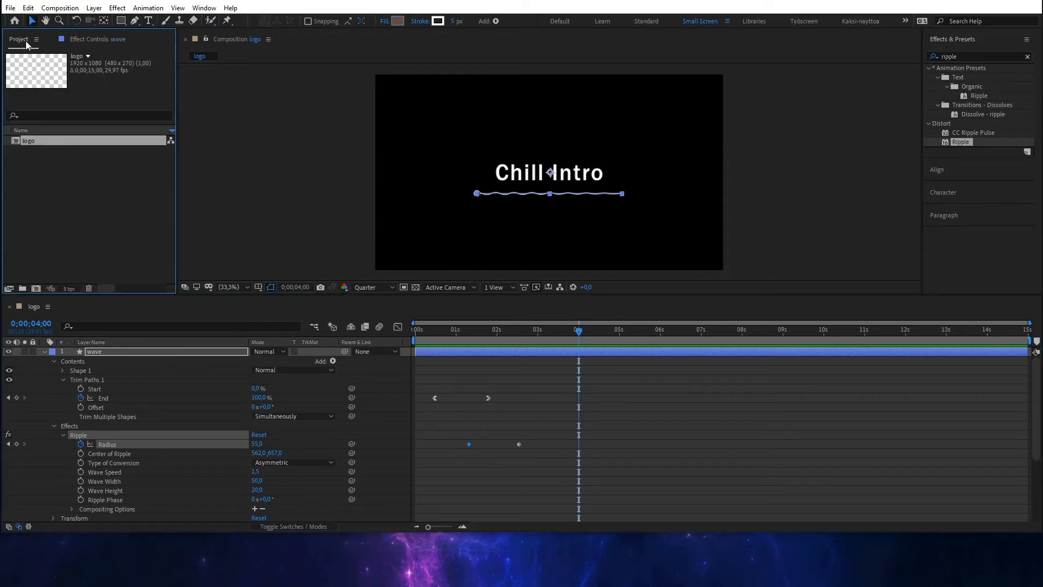
pyautogui.rightClick(77, 187)
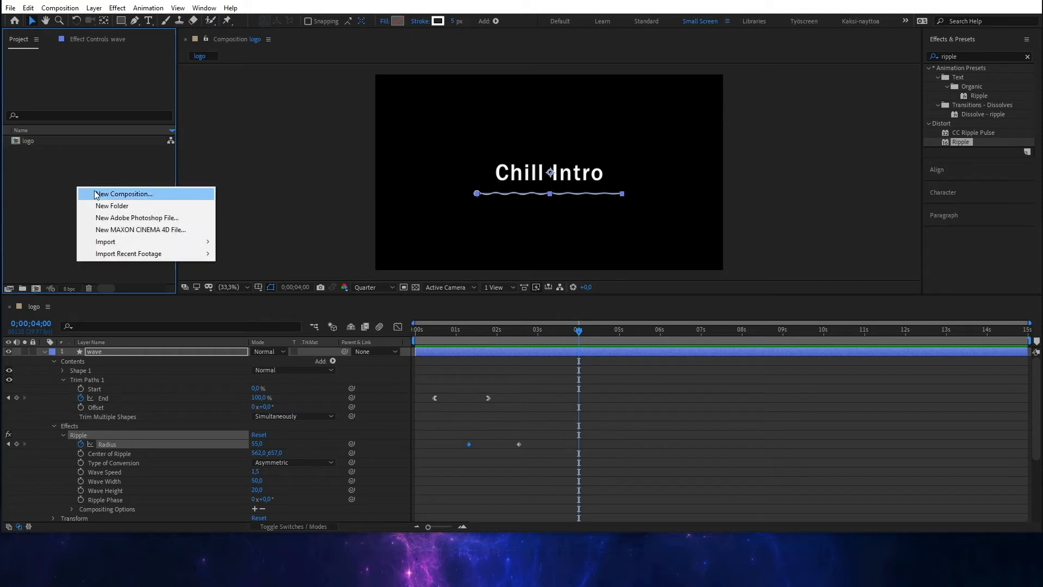
pyautogui.click(120, 195)
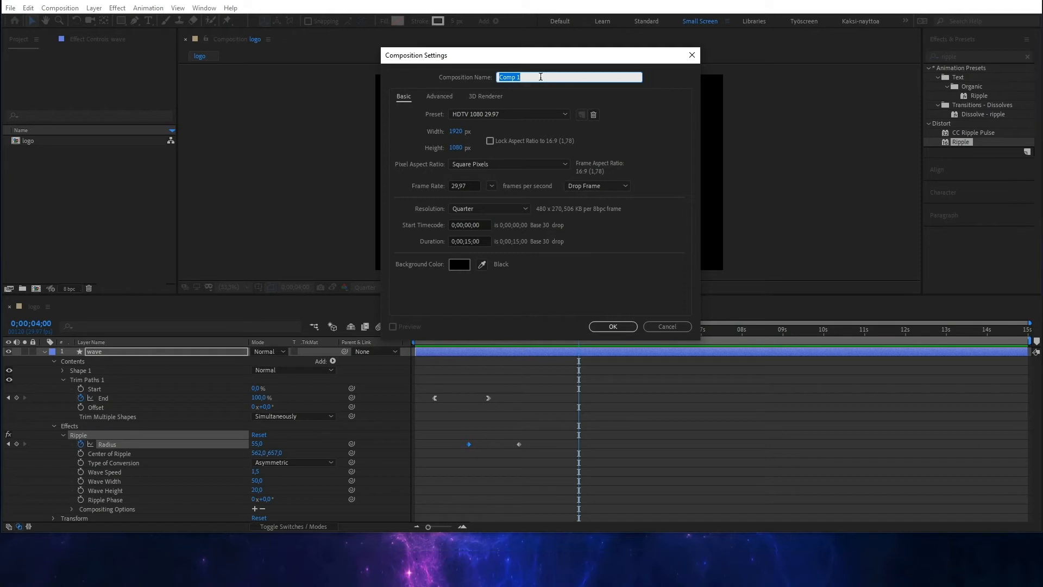
pyautogui.write('chill_intro')
pyautogui.click(613, 327)
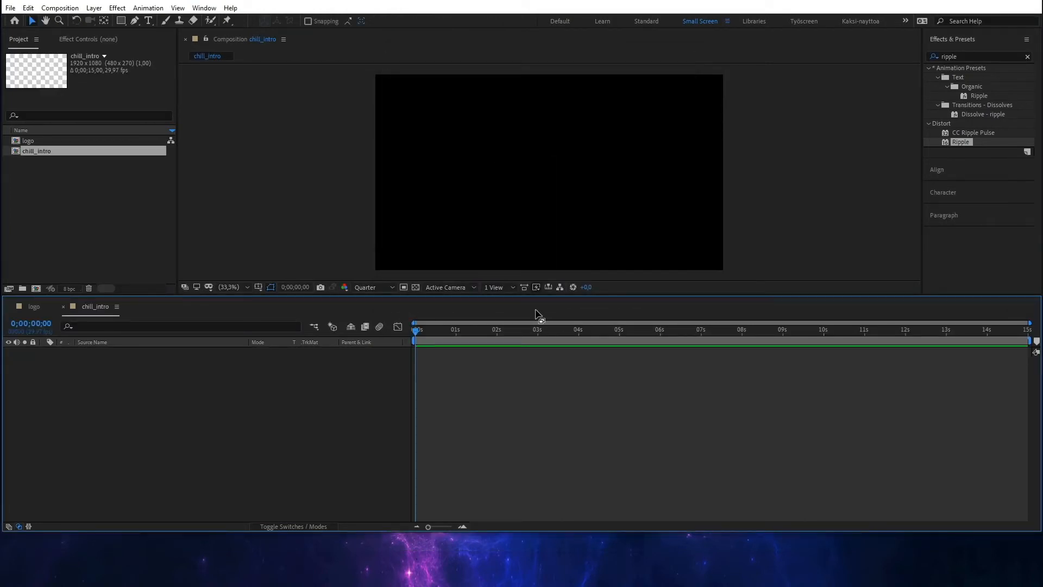
# Import the video file from the videos folder into the project as footage.
pyautogui.doubleClick(60, 207)
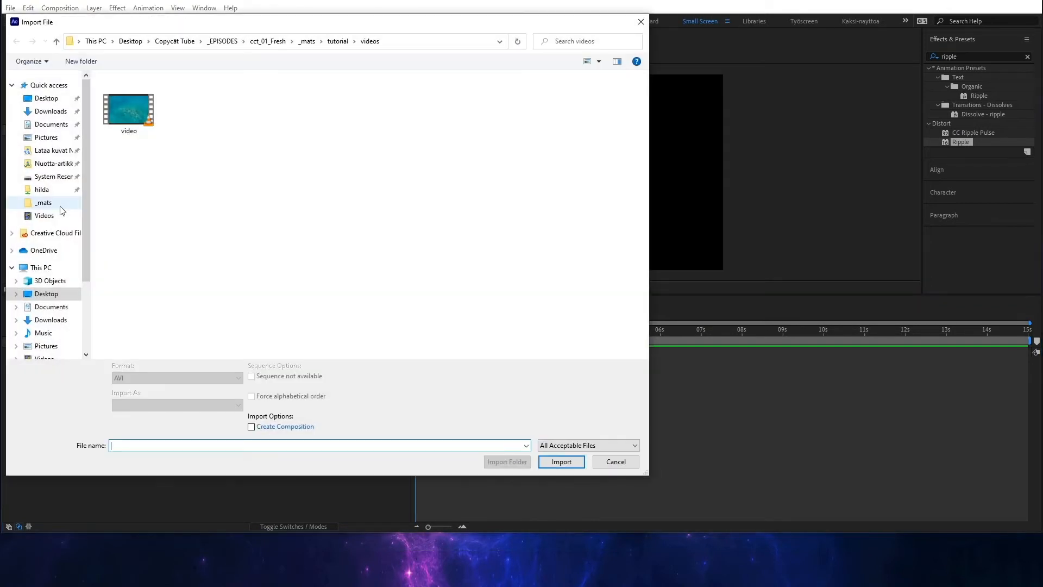
pyautogui.click(617, 461)
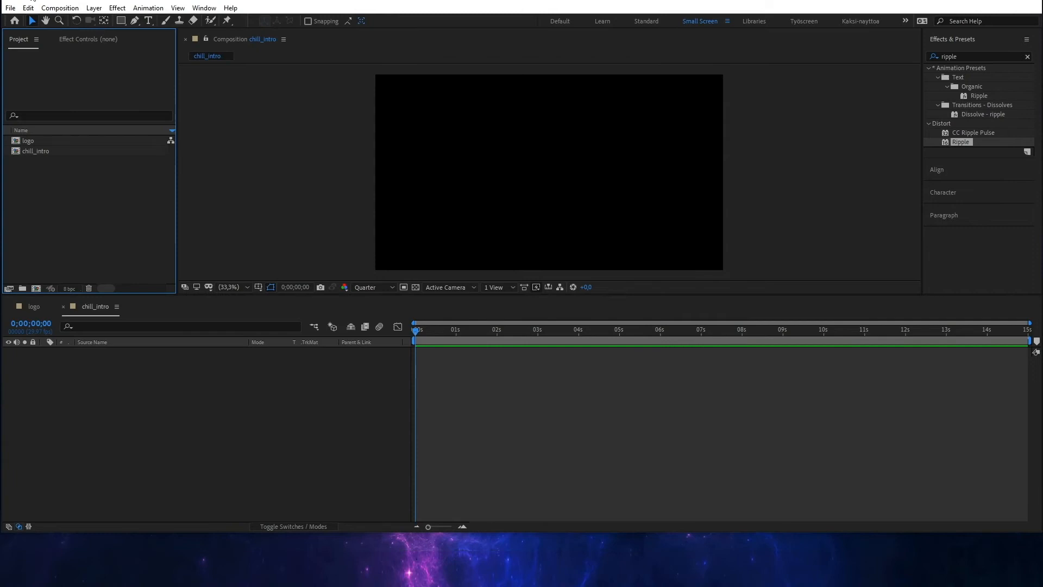
pyautogui.click(11, 8)
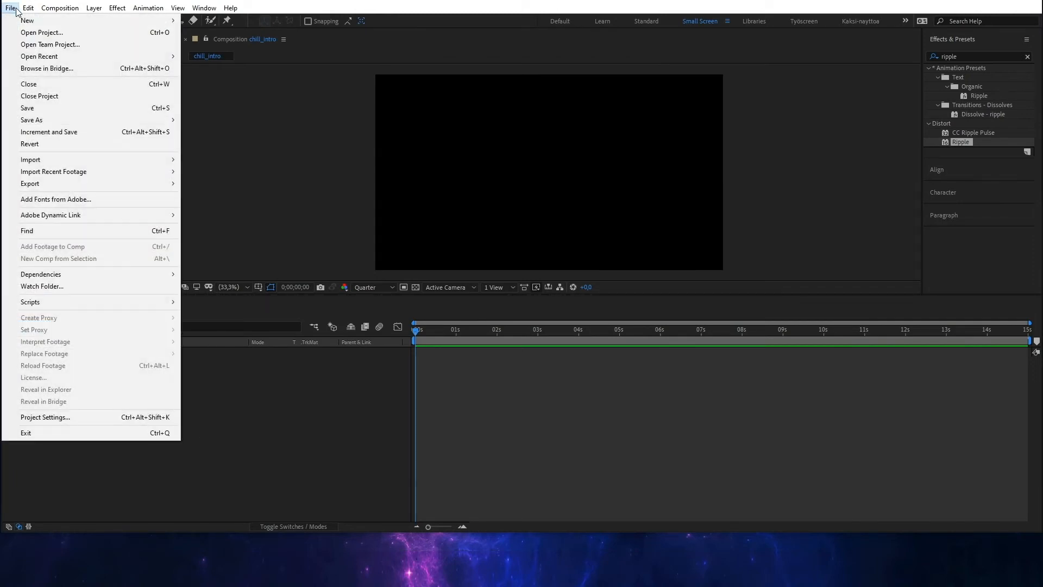
pyautogui.moveTo(98, 162)
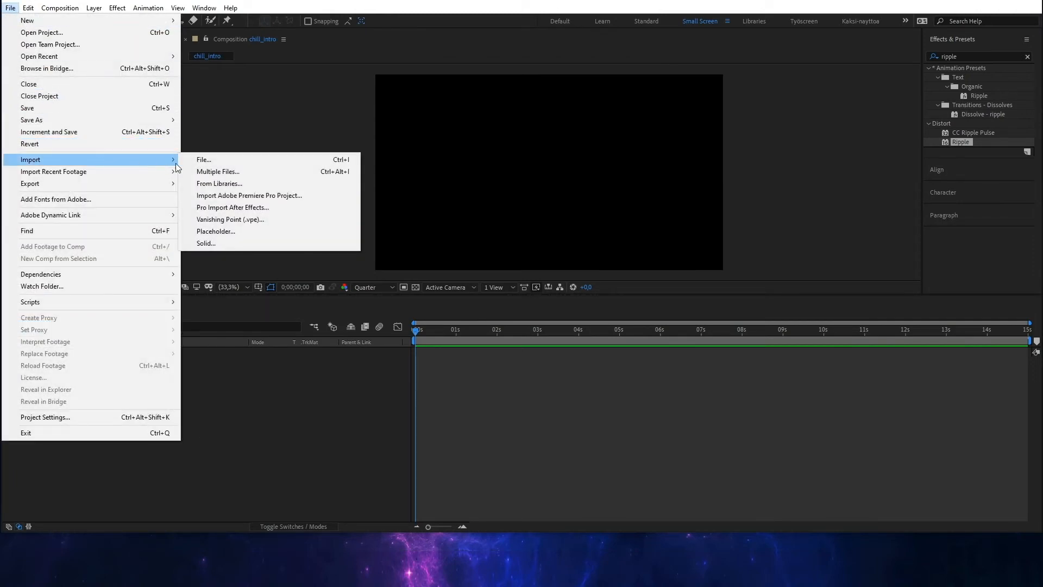
pyautogui.click(221, 159)
pyautogui.click(122, 103)
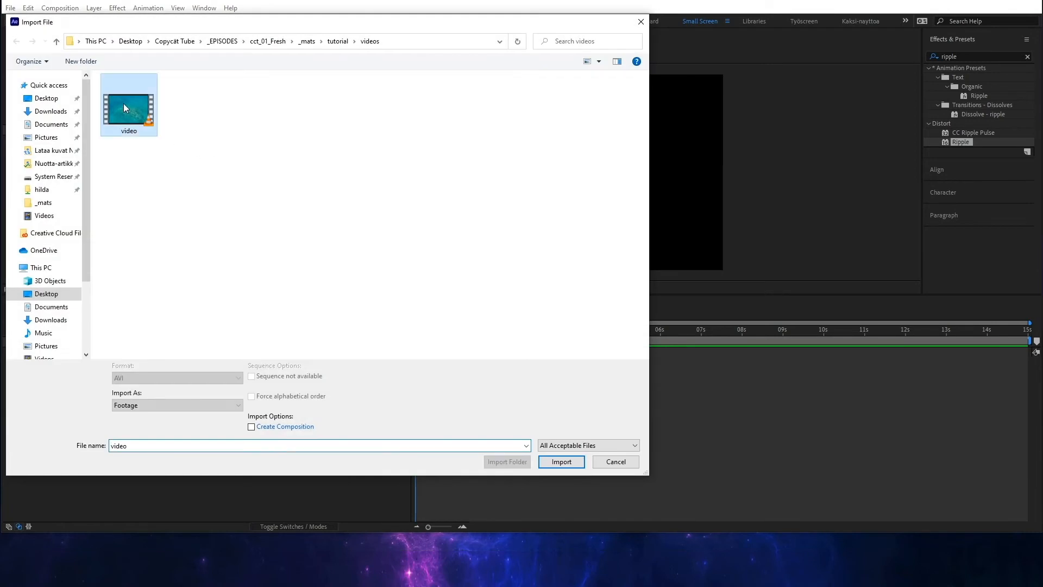
pyautogui.click(567, 464)
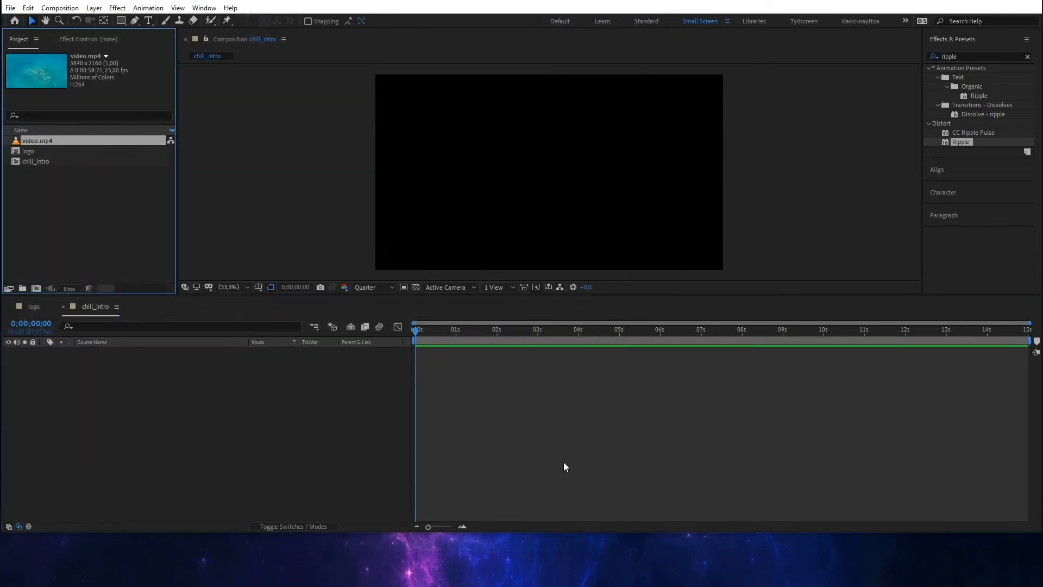
# Add video.mp4 to the chill_intro composition, scaled to 70% and moved to a position of about 867, 345.
pyautogui.moveTo(48, 141); pyautogui.dragTo(145, 382)
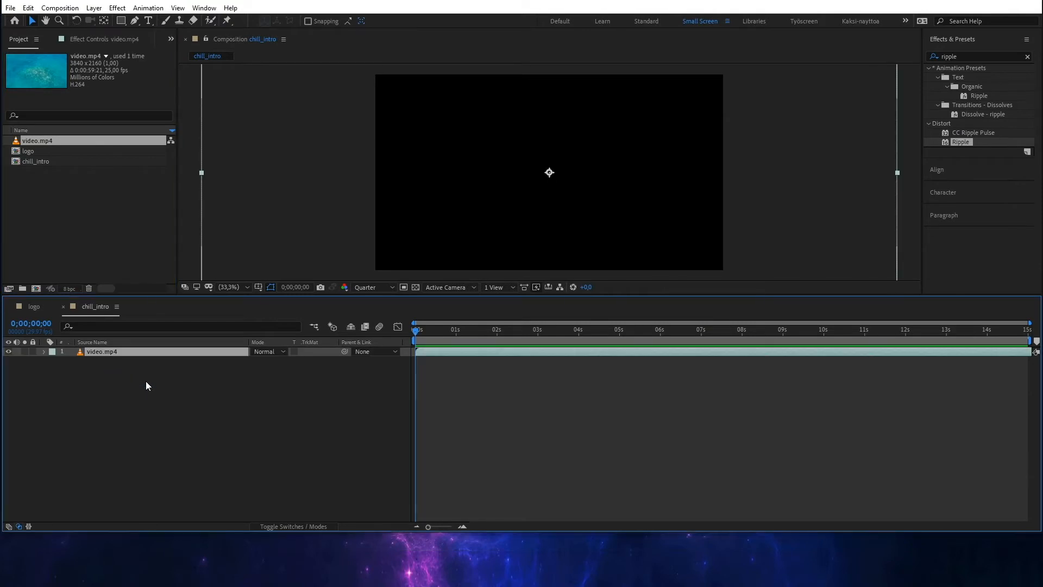
pyautogui.click(42, 351)
pyautogui.click(53, 361)
pyautogui.moveTo(279, 389); pyautogui.dragTo(263, 388)
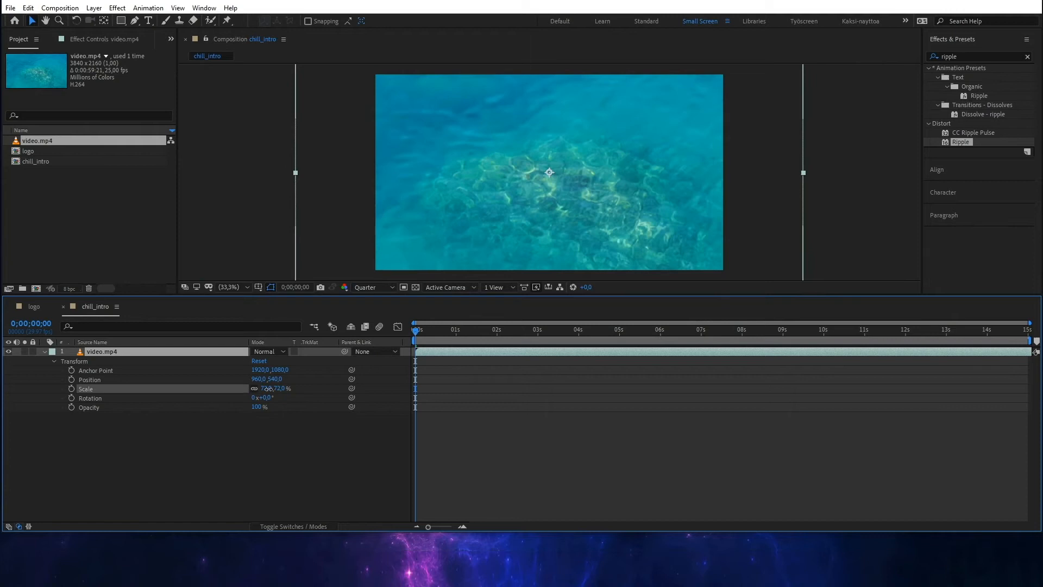
pyautogui.moveTo(640, 204); pyautogui.dragTo(624, 167)
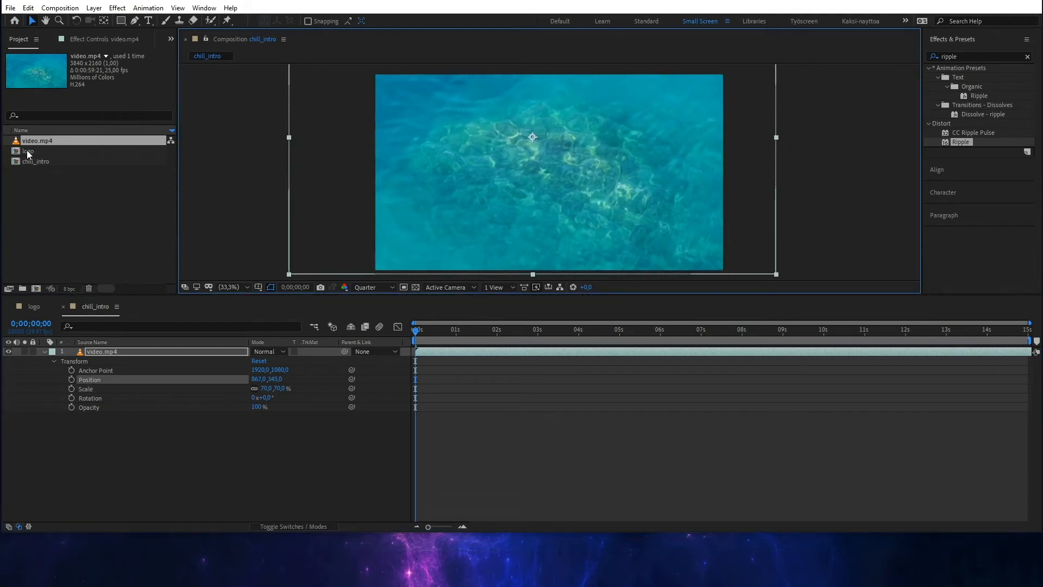
# Place the logo composition above the video layer in chill_intro and preview the combined animation from the start.
pyautogui.moveTo(27, 154); pyautogui.dragTo(135, 352)
pyautogui.press('space')
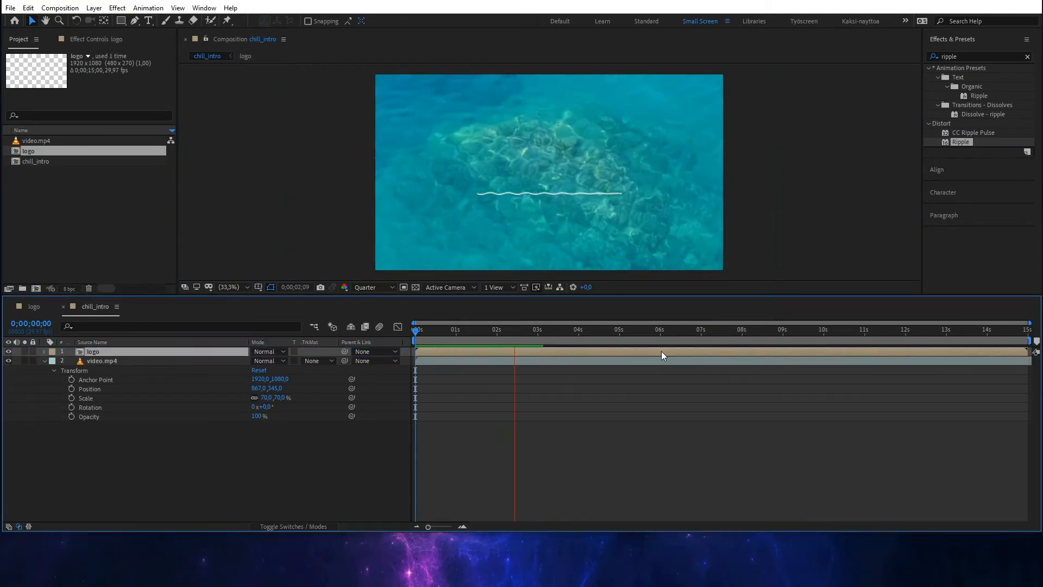
pyautogui.press('space')
pyautogui.moveTo(446, 331); pyautogui.dragTo(411, 332)
pyautogui.press('space')
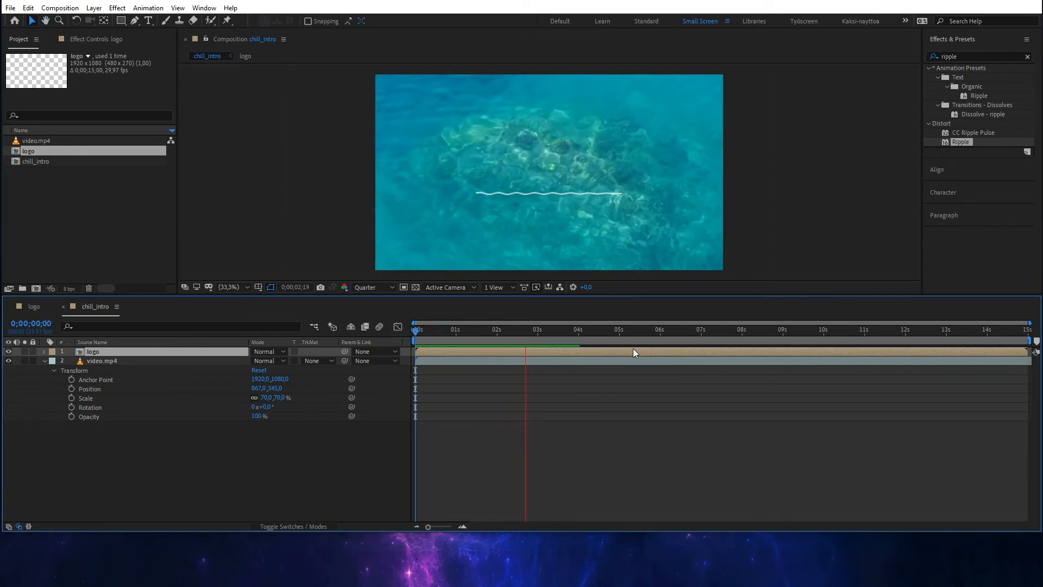
pyautogui.press('space')
# Review the layers inside the logo composition, and reduce the Scale of the logo layer in chill_intro.
pyautogui.doubleClick(97, 350)
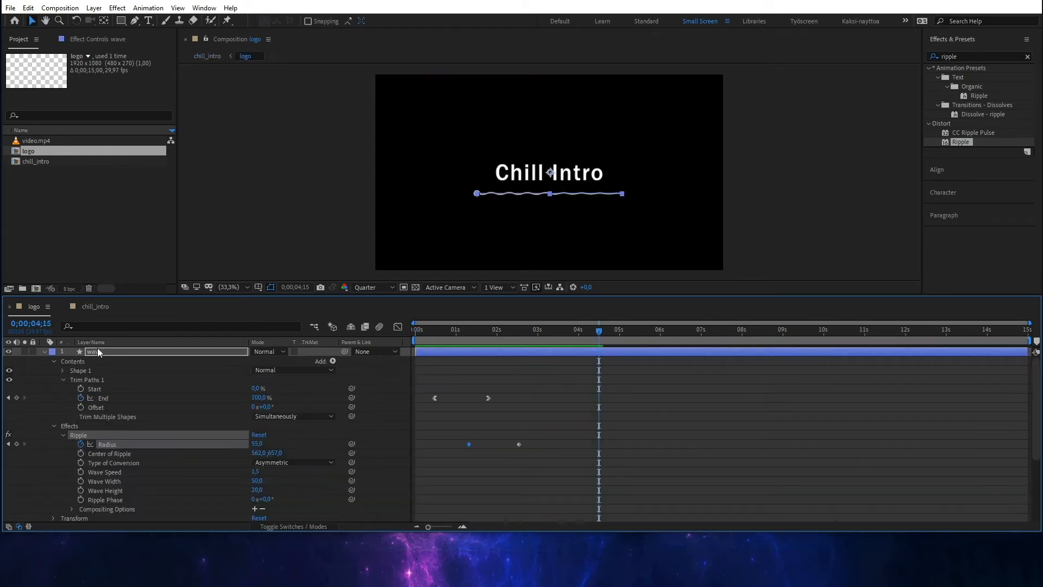
pyautogui.scroll(-5, 180, 432)
pyautogui.scroll(5, 181, 431)
pyautogui.click(95, 307)
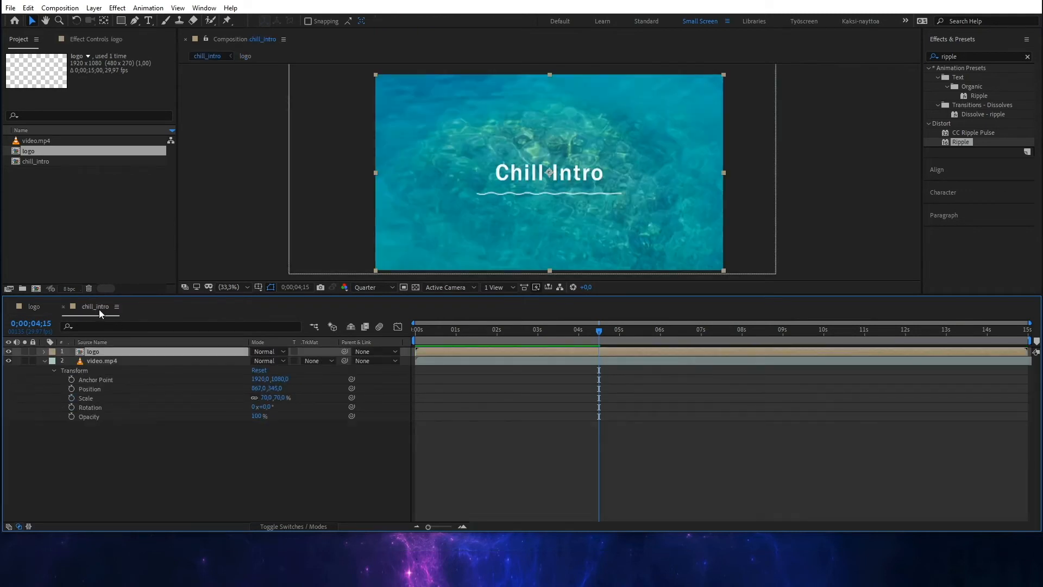
pyautogui.click(43, 352)
pyautogui.click(54, 361)
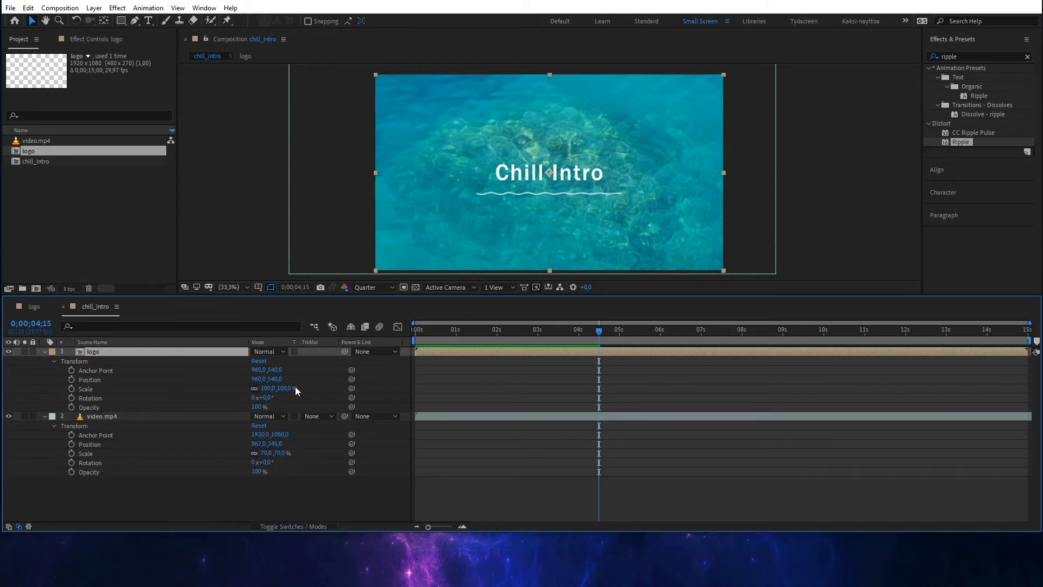
pyautogui.moveTo(292, 388); pyautogui.dragTo(265, 399)
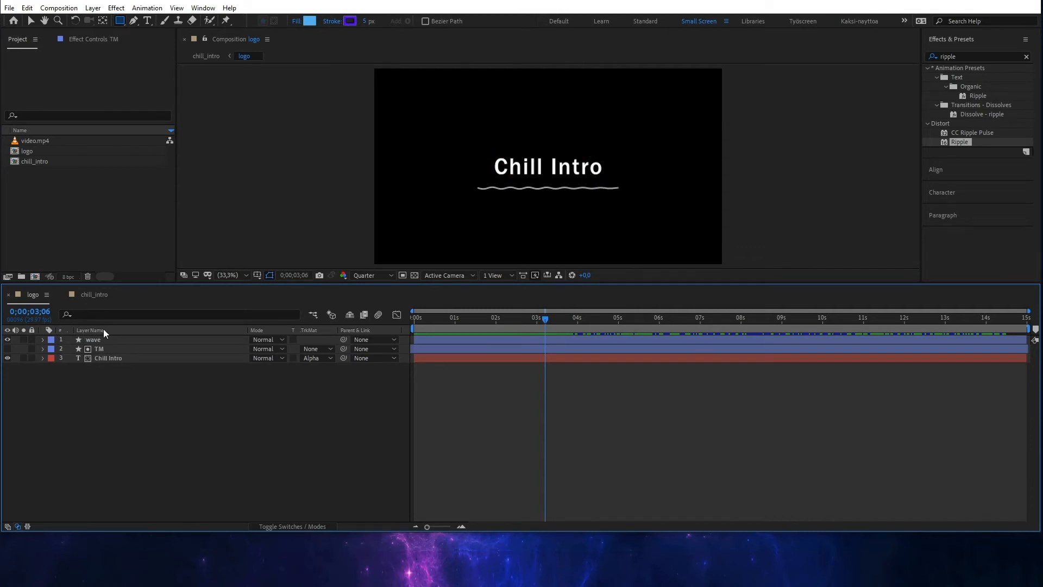
# Duplicate the logo composition in the project and open the copy with its layers collapsed.
pyautogui.click(29, 153)
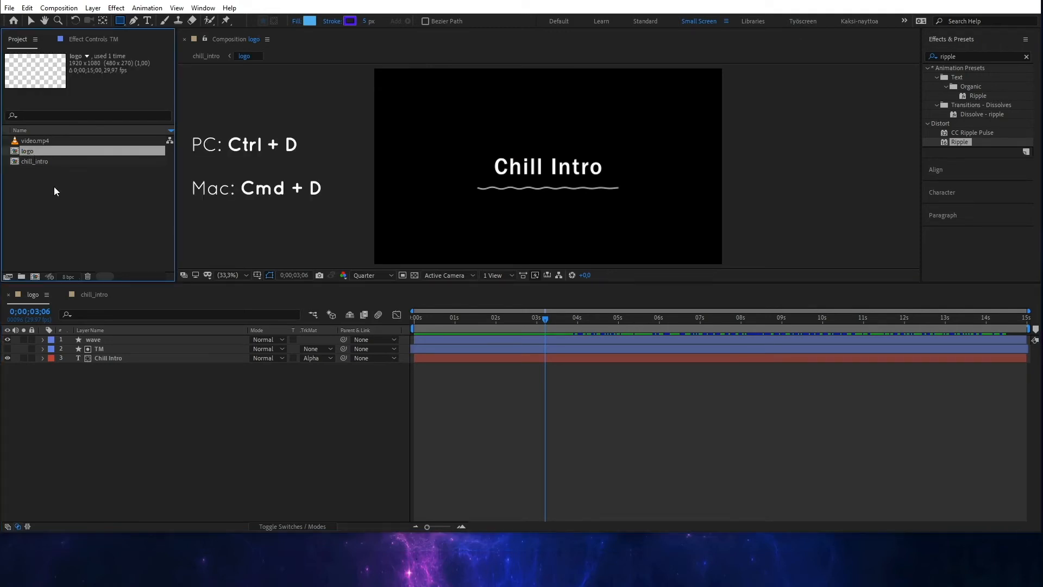
pyautogui.hotkey('ctrl', 'd')
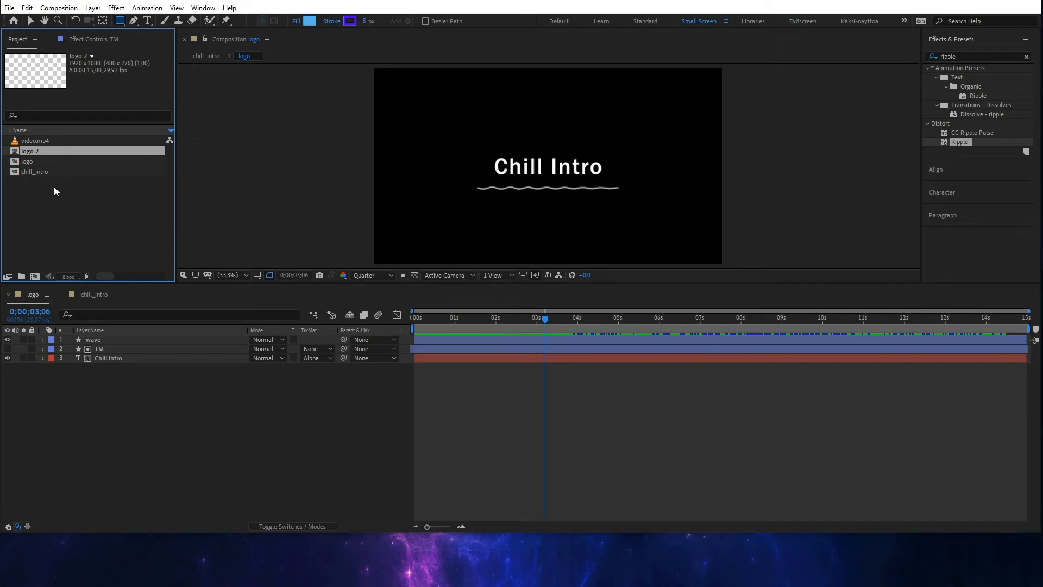
pyautogui.doubleClick(30, 151)
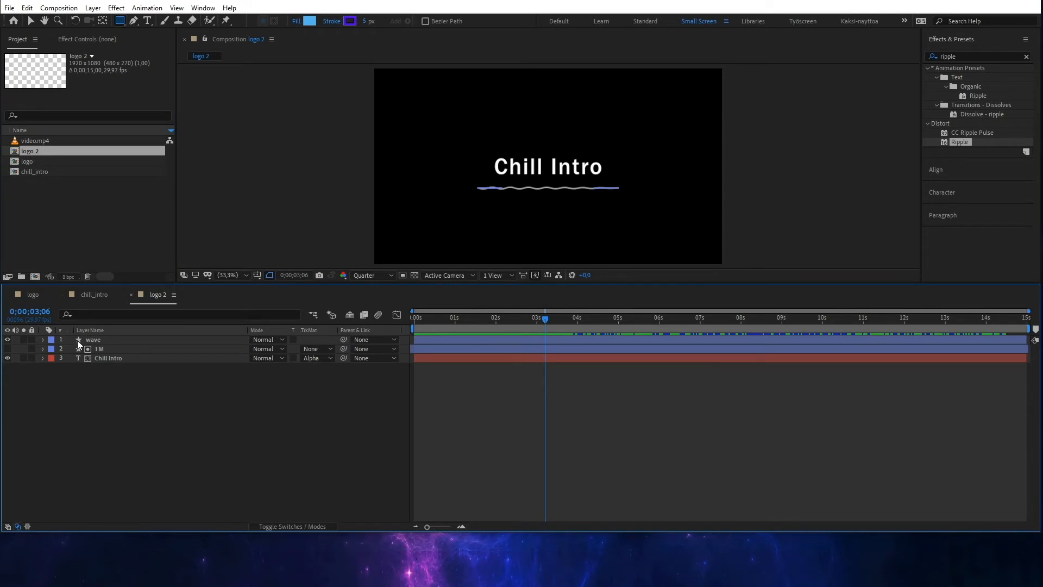
pyautogui.click(42, 340)
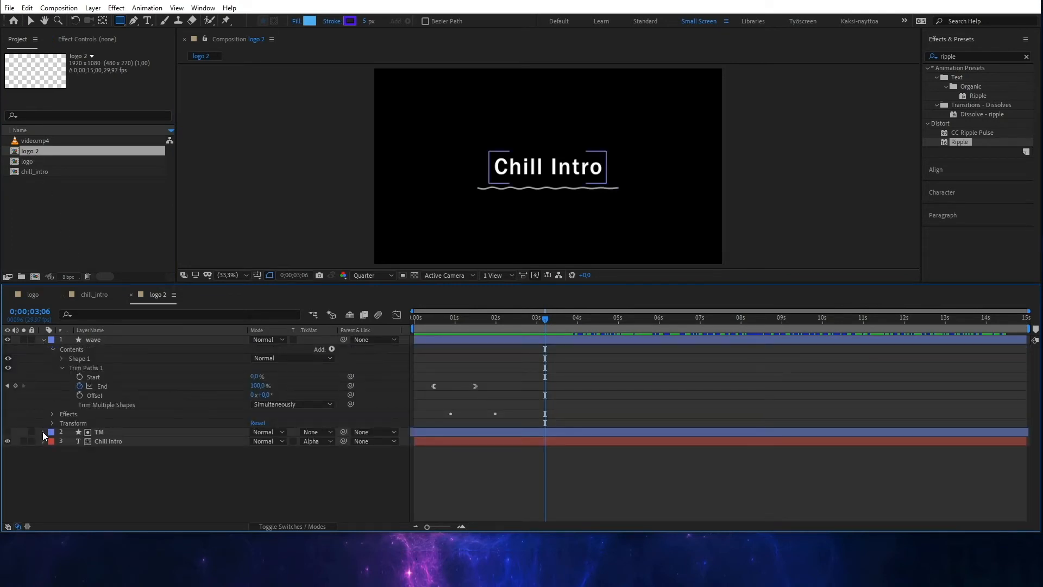
pyautogui.click(43, 432)
pyautogui.click(43, 433)
pyautogui.click(44, 339)
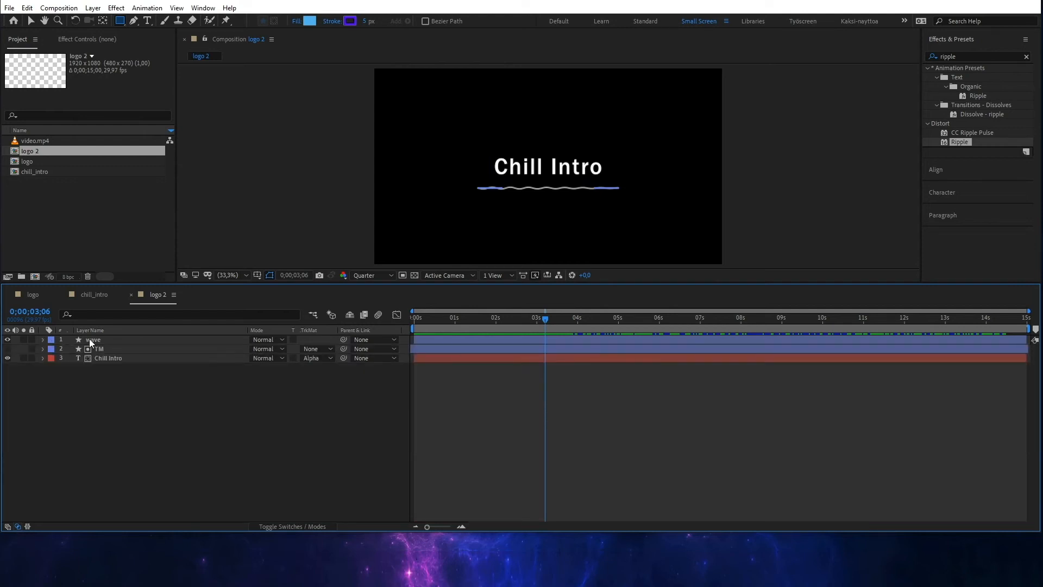
# Duplicate the wave layer six times, nudging each copy further down to stack parallel wavy lines beneath the text.
pyautogui.click(99, 340)
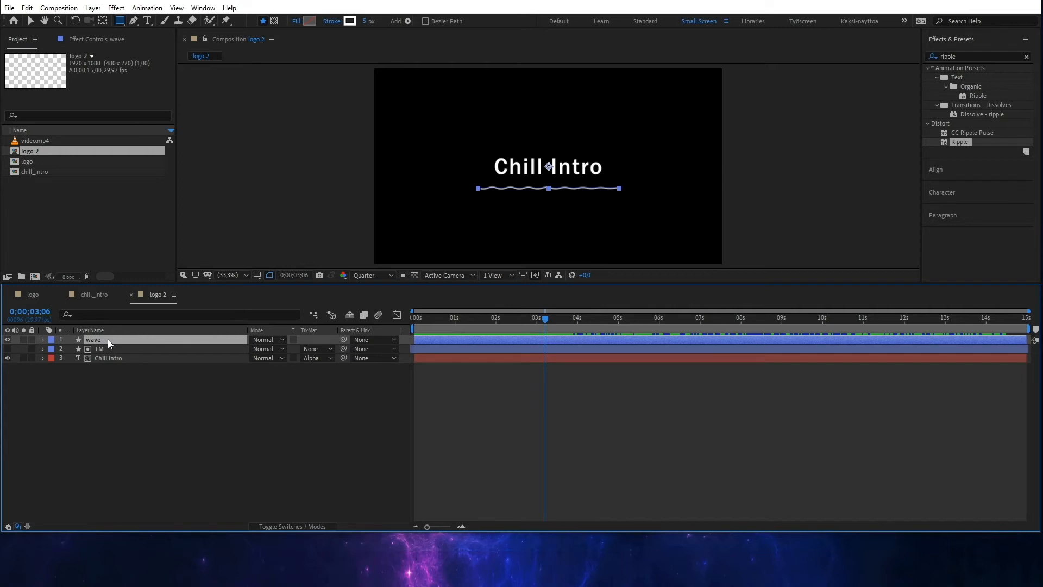
pyautogui.hotkey('ctrl', 'd')
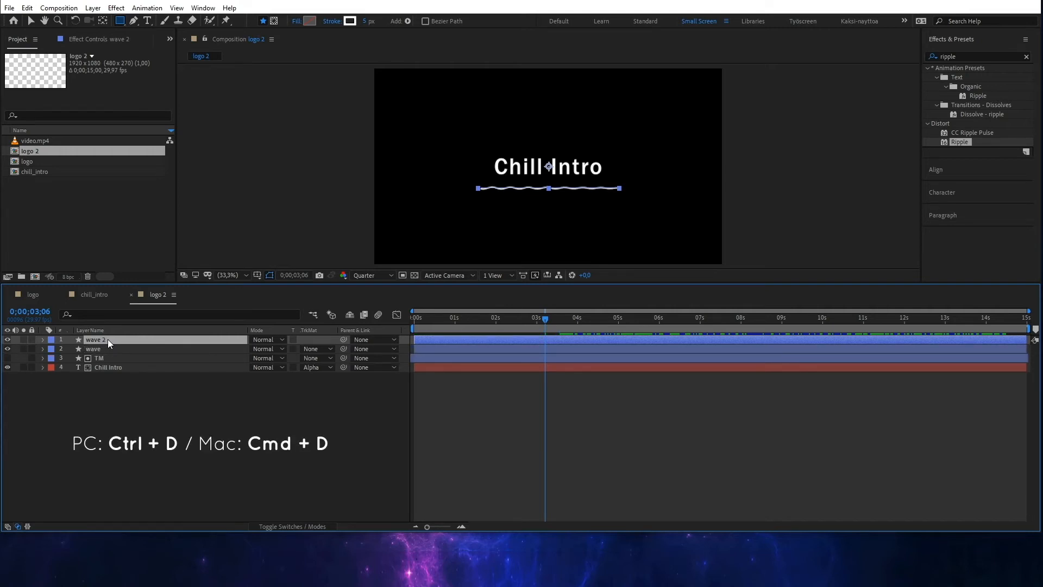
pyautogui.press('Down')
pyautogui.press('Down')
pyautogui.press('Down')
pyautogui.press('Down')
pyautogui.press('Down')
pyautogui.press('Down')
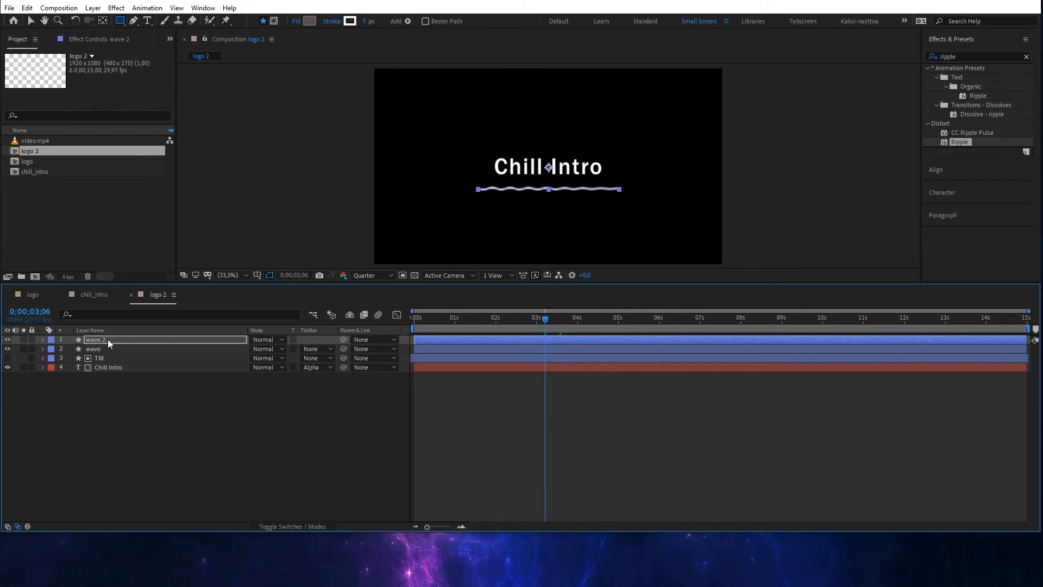
pyautogui.hotkey('ctrl', 'd')
pyautogui.press('Down')
pyautogui.press('Down')
pyautogui.press('Down')
pyautogui.press('Down')
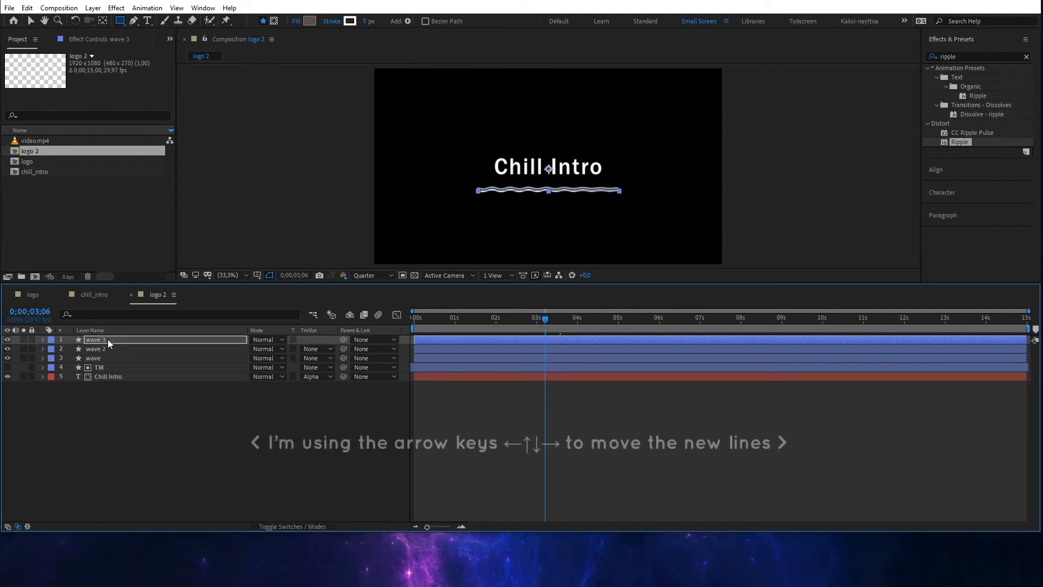
pyautogui.hotkey('ctrl', 'd')
pyautogui.press('Down')
pyautogui.press('Down')
pyautogui.press('Down')
pyautogui.press('Down')
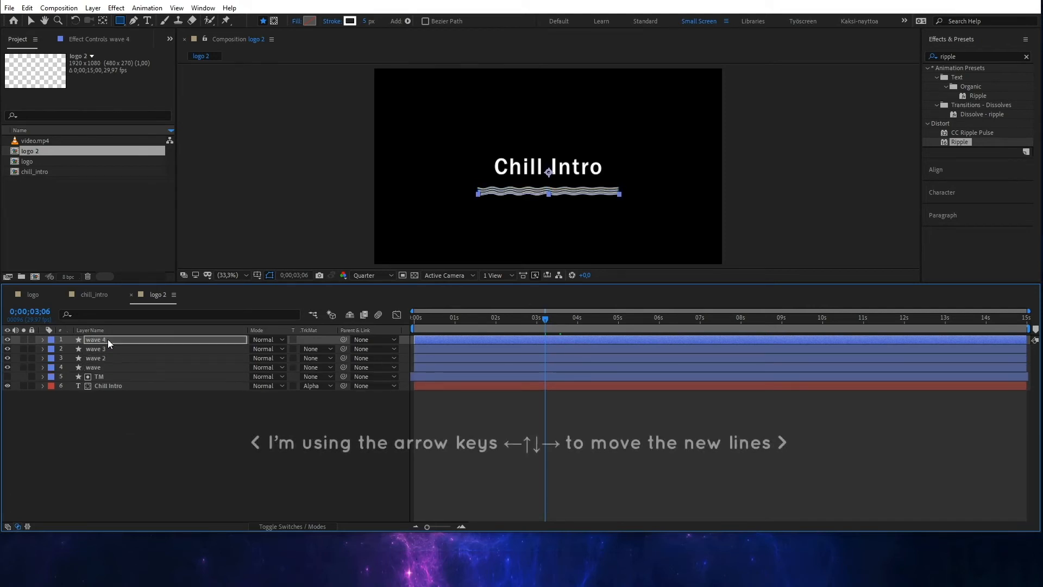
pyautogui.hotkey('ctrl', 'd')
pyautogui.press('Down')
pyautogui.press('Down')
pyautogui.press('Down')
pyautogui.press('Down')
pyautogui.press('Down')
pyautogui.press('Down')
pyautogui.press('Down')
pyautogui.press('Down')
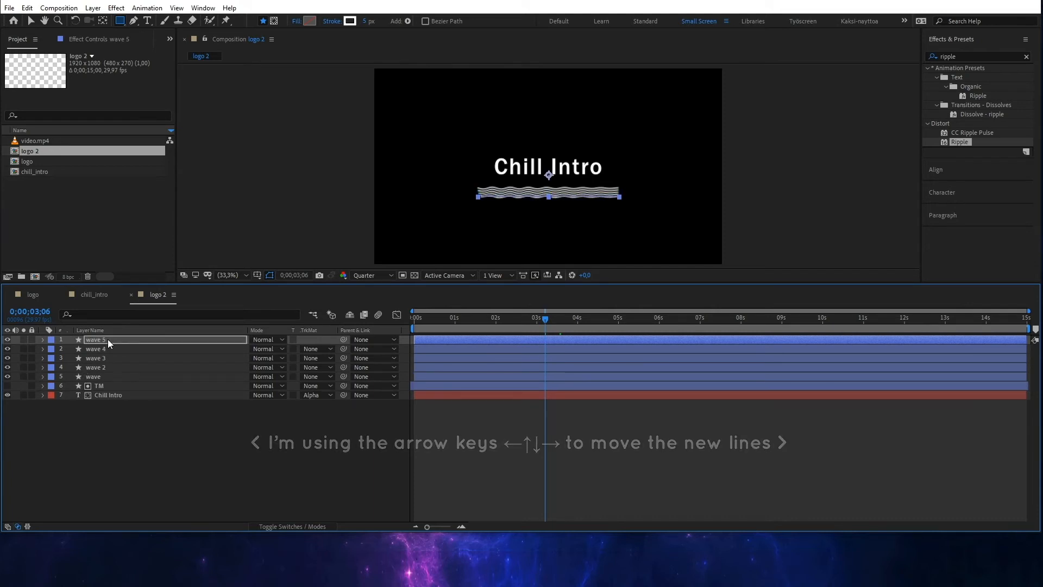
pyautogui.hotkey('ctrl', 'd')
pyautogui.press('Down')
pyautogui.press('Down')
pyautogui.press('Down')
pyautogui.press('Down')
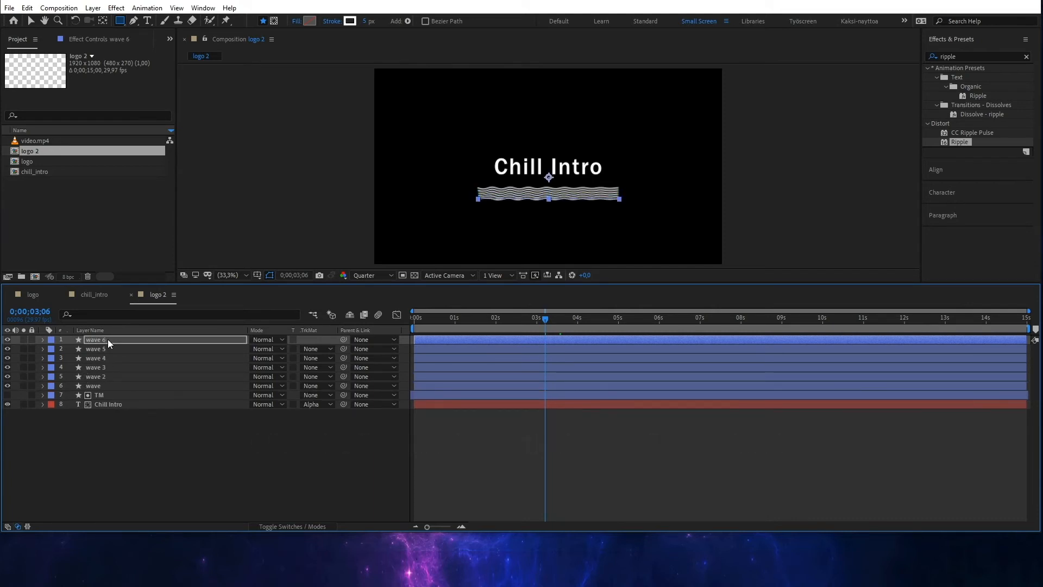
pyautogui.hotkey('ctrl', 'd')
pyautogui.press('Down')
pyautogui.press('Down')
pyautogui.press('Down')
pyautogui.press('Down')
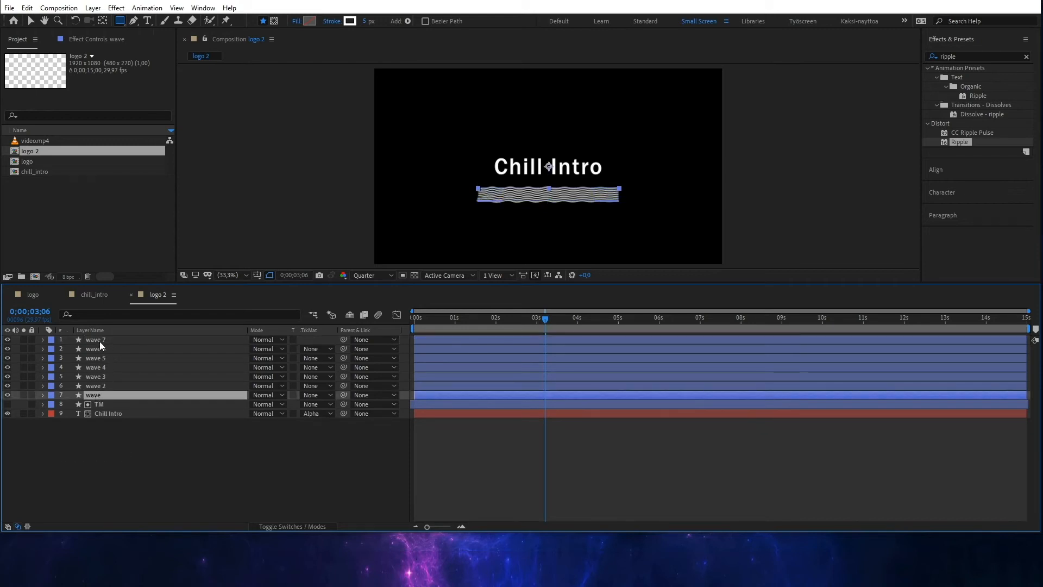
# Set the stroke colour of all seven wave layers, wave through wave 7, to red.
pyautogui.keyDown('shift'); pyautogui.click(100, 338); pyautogui.keyUp('shift')
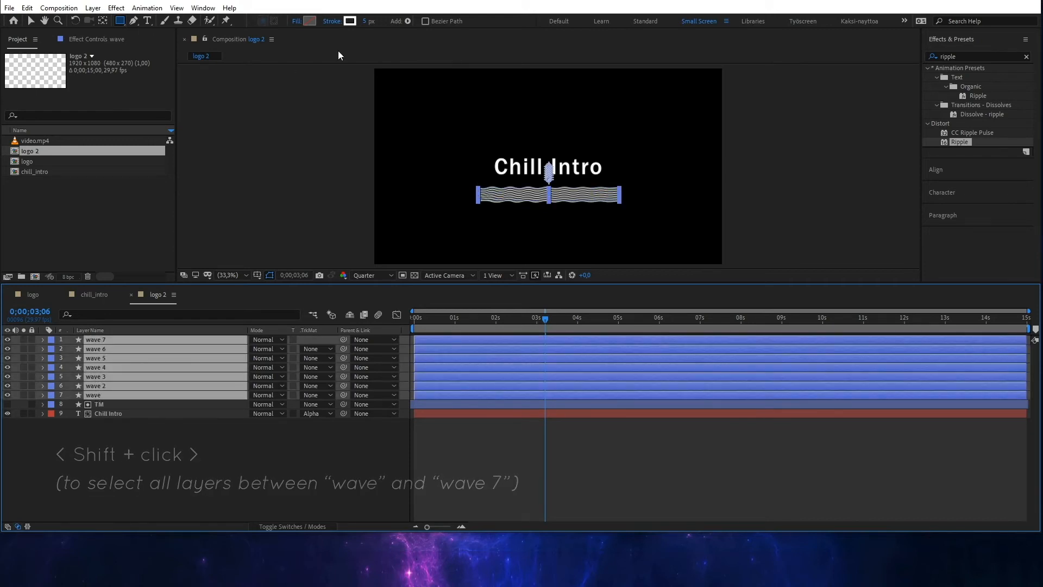
pyautogui.click(350, 21)
pyautogui.moveTo(679, 167); pyautogui.dragTo(737, 106)
pyautogui.click(834, 113)
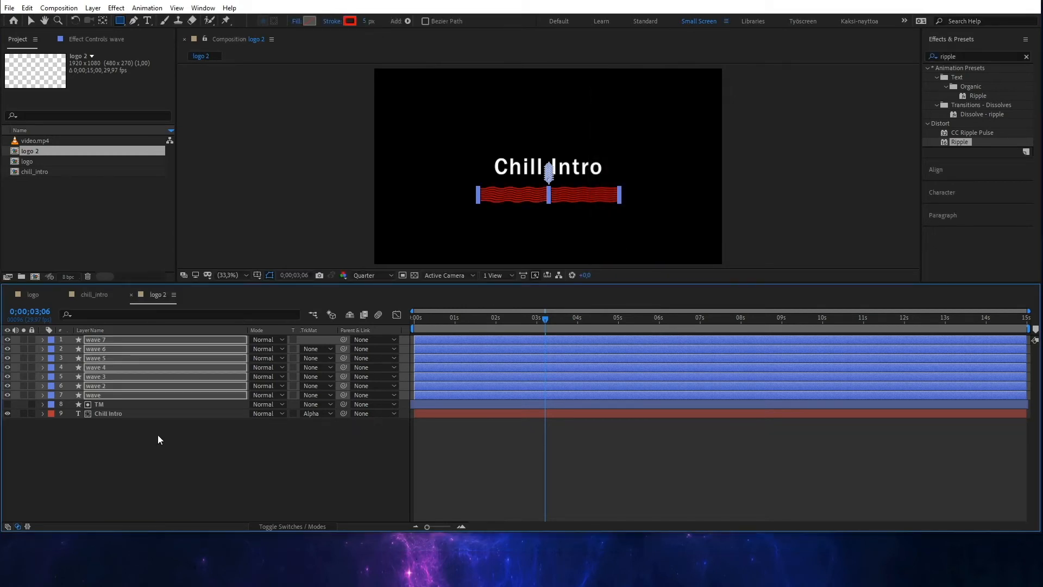
pyautogui.click(141, 441)
# Set the stroke colour of wave 2 to orange (FF7E00) and of wave 3 to yellow.
pyautogui.click(98, 385)
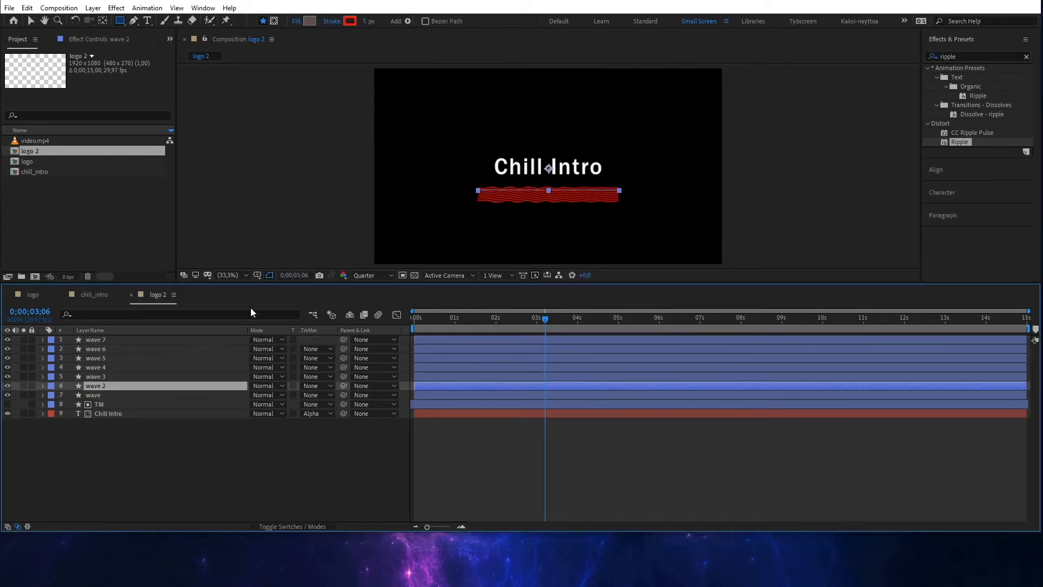
pyautogui.click(353, 21)
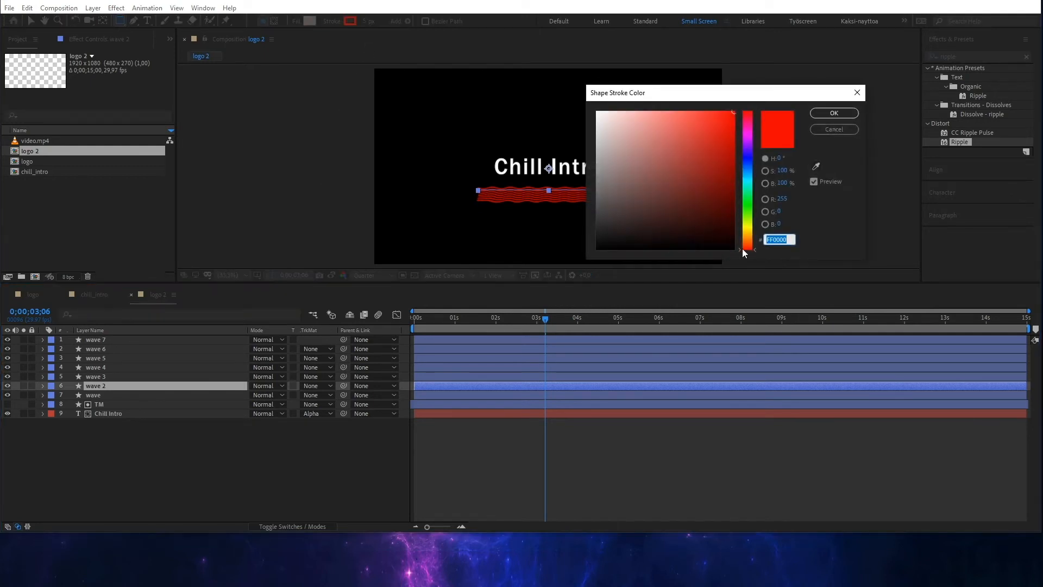
pyautogui.moveTo(754, 248); pyautogui.dragTo(754, 238)
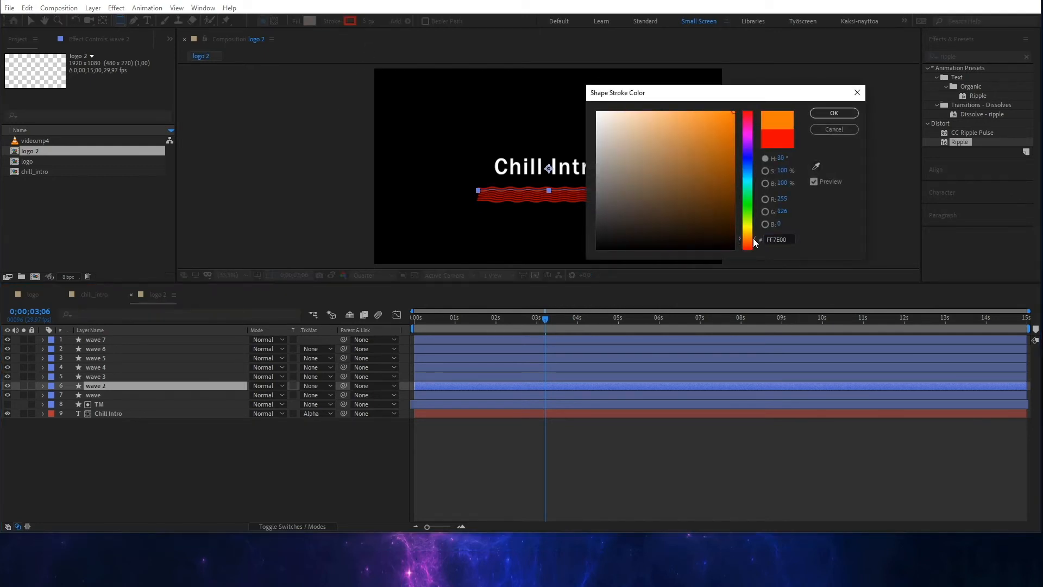
pyautogui.click(834, 113)
pyautogui.click(96, 376)
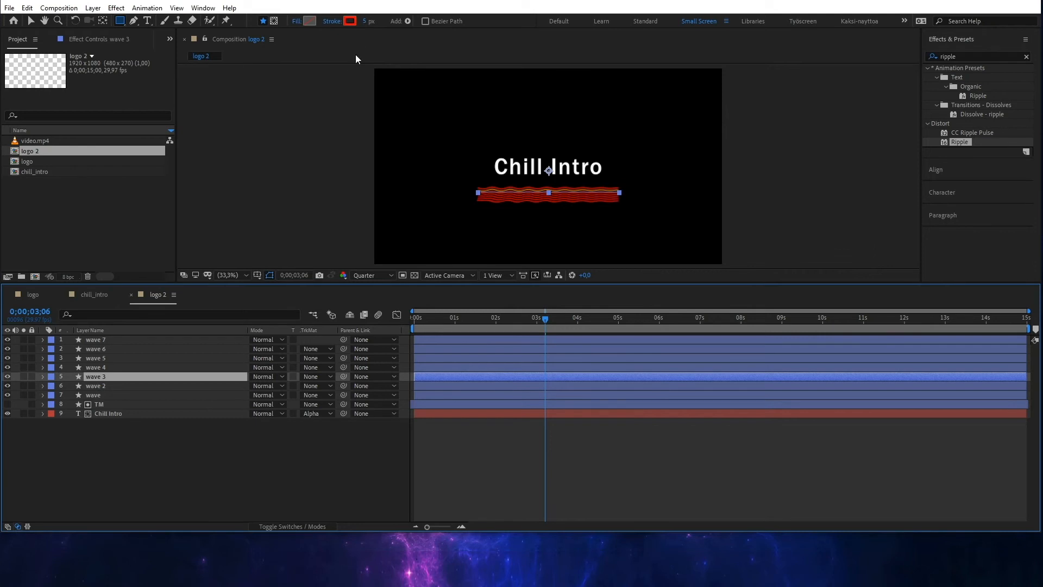
pyautogui.click(354, 20)
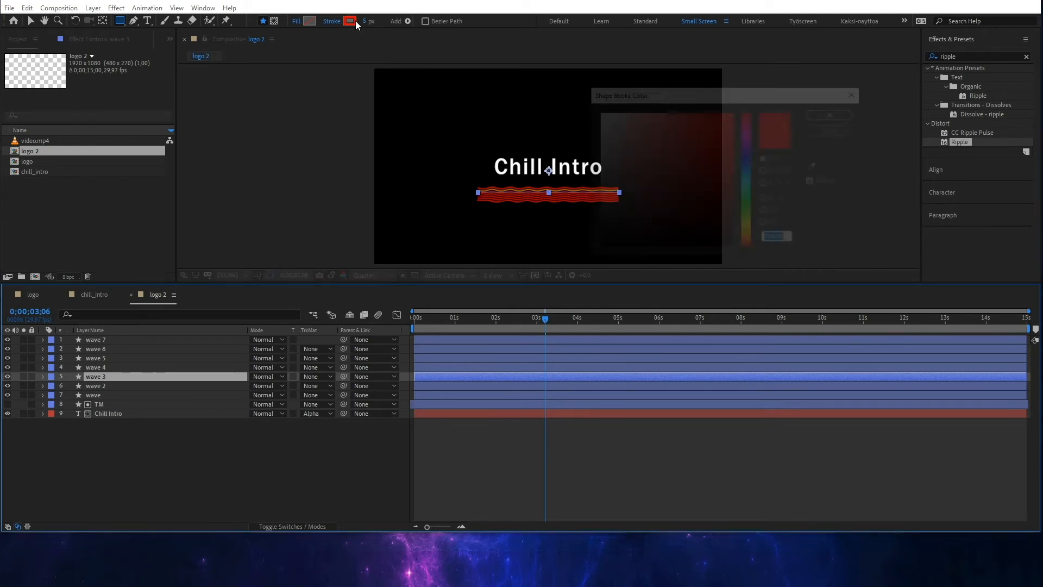
pyautogui.click(751, 229)
pyautogui.click(834, 113)
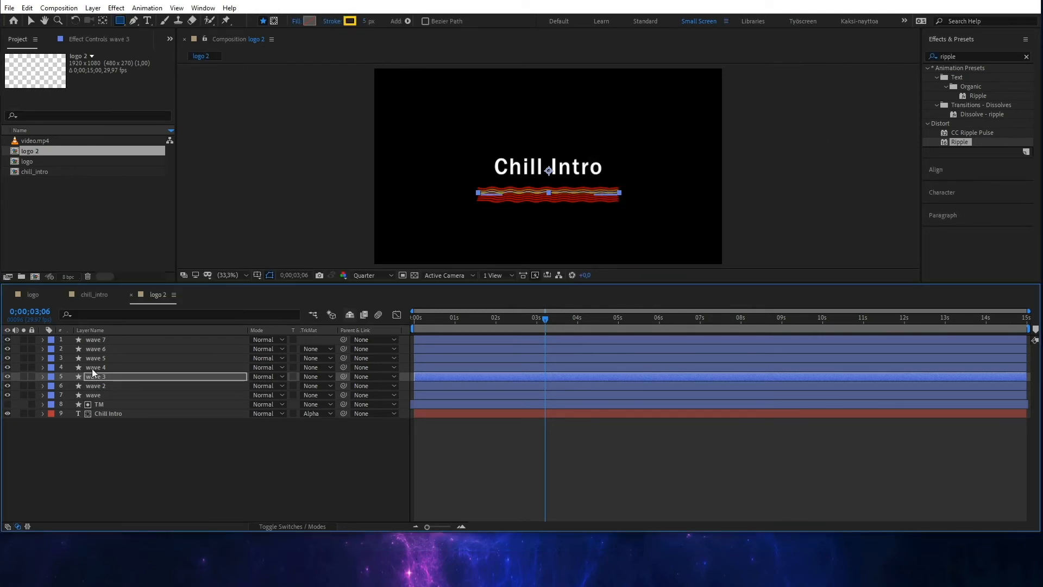
# Recolour the stroke of wave 4 to green and the stroke of wave 5 to cyan.
pyautogui.click(97, 367)
pyautogui.click(350, 20)
pyautogui.click(748, 207)
pyautogui.click(834, 113)
pyautogui.click(96, 359)
pyautogui.click(350, 21)
pyautogui.click(748, 181)
pyautogui.click(834, 113)
# Recolour the stroke of wave 6 to blue and the stroke of wave 7 to violet (6000FF).
pyautogui.click(97, 349)
pyautogui.click(350, 21)
pyautogui.click(749, 162)
pyautogui.click(834, 113)
pyautogui.click(96, 340)
pyautogui.click(350, 20)
pyautogui.click(748, 153)
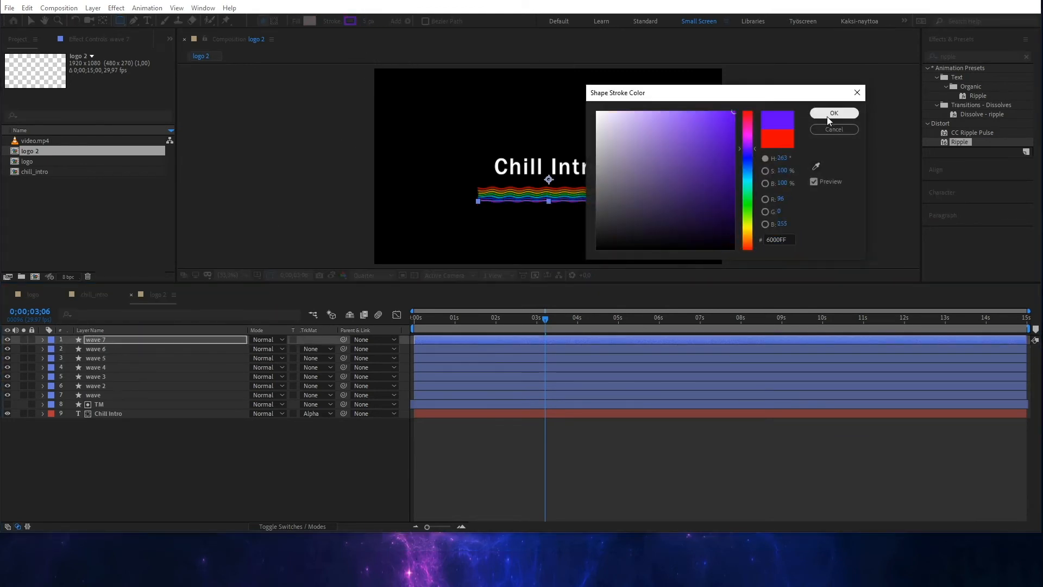
pyautogui.click(834, 113)
# Preview the coloured wave animation in logo 2 from the start.
pyautogui.click(421, 325)
pyautogui.press('space')
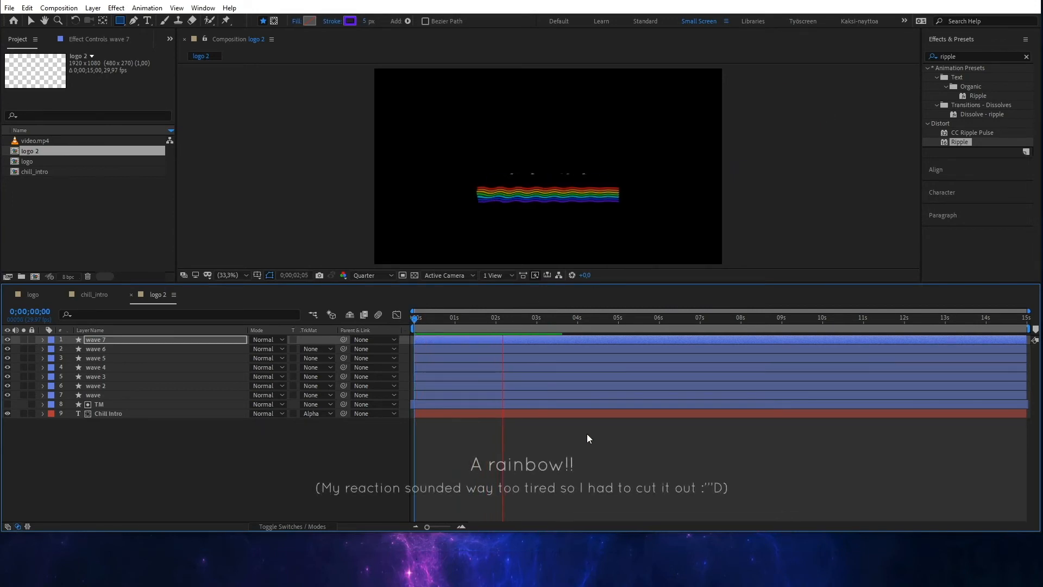
pyautogui.press('space')
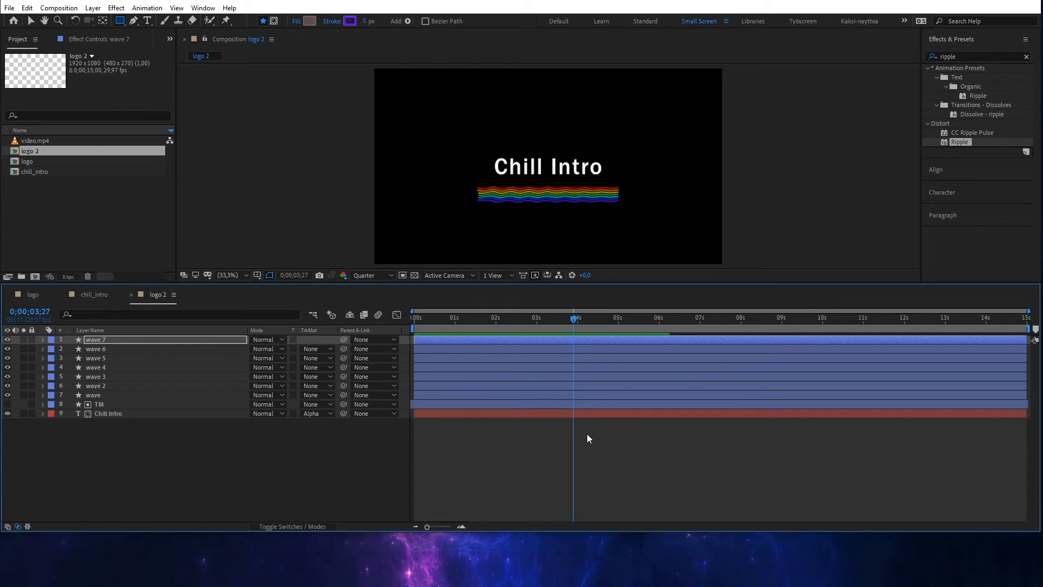
# Pre-compose all seven wave layers into a new composition named rainbow.
pyautogui.click(98, 395)
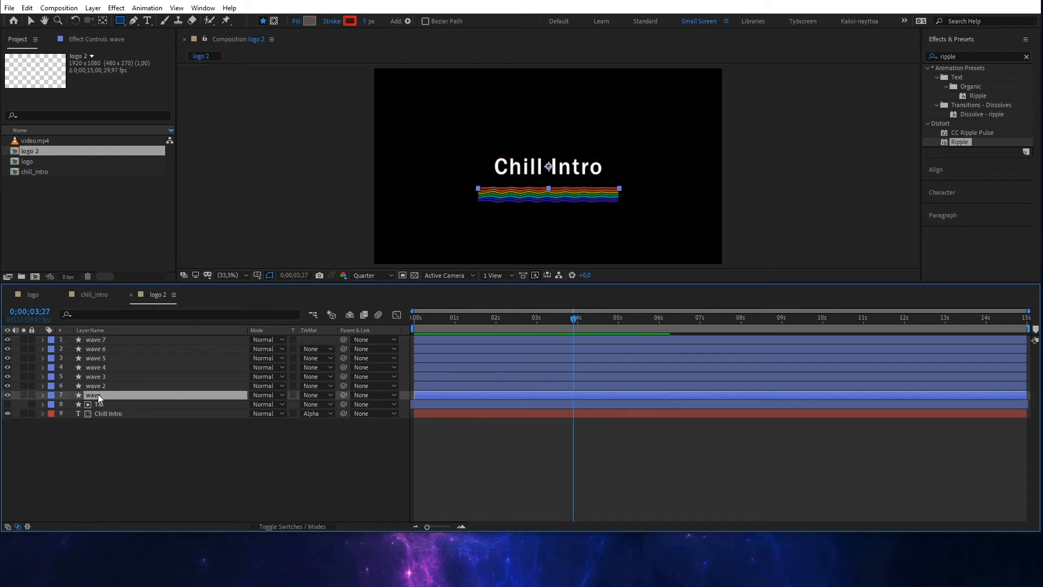
pyautogui.keyDown('shift'); pyautogui.click(99, 338); pyautogui.keyUp('shift')
pyautogui.rightClick(99, 338)
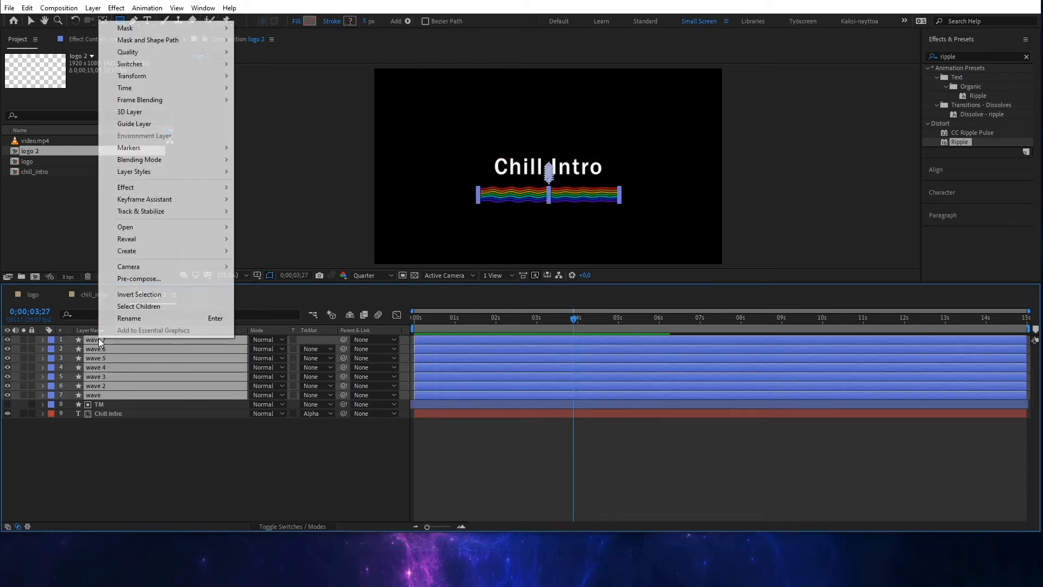
pyautogui.click(139, 279)
pyautogui.write('rainbow')
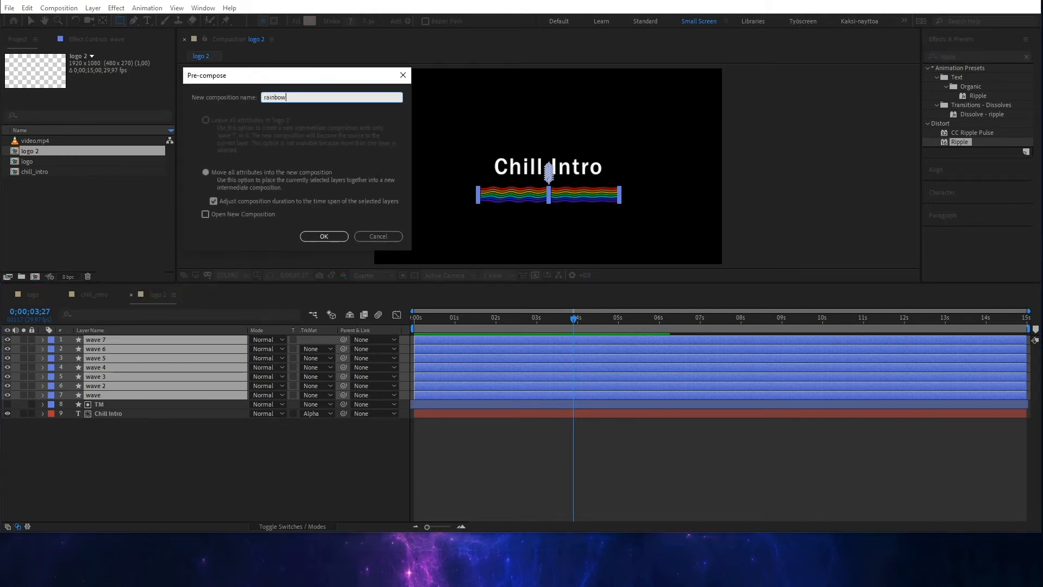
pyautogui.press('Return')
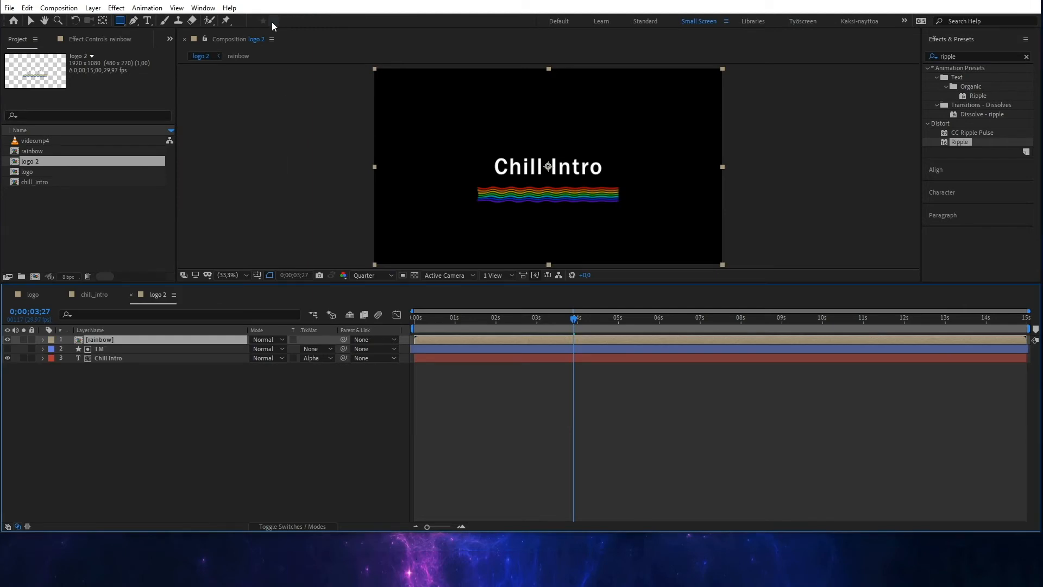
# Draw a rectangular mask on the rainbow layer that trims the uneven ends of the waves, and preview it from the start.
pyautogui.click(120, 23)
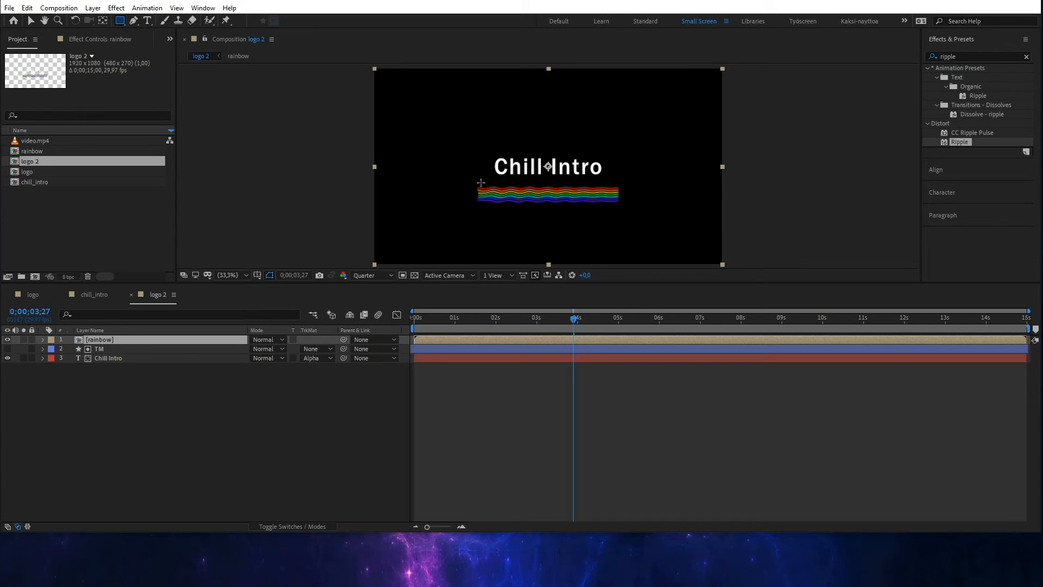
pyautogui.moveTo(481, 183); pyautogui.dragTo(614, 207)
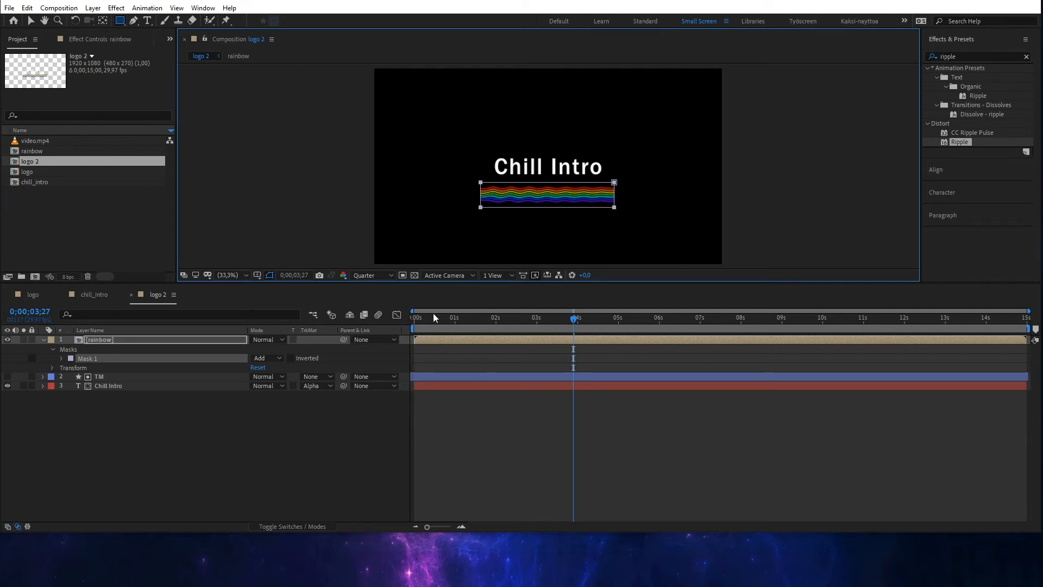
pyautogui.moveTo(424, 319); pyautogui.dragTo(408, 355)
pyautogui.press('space')
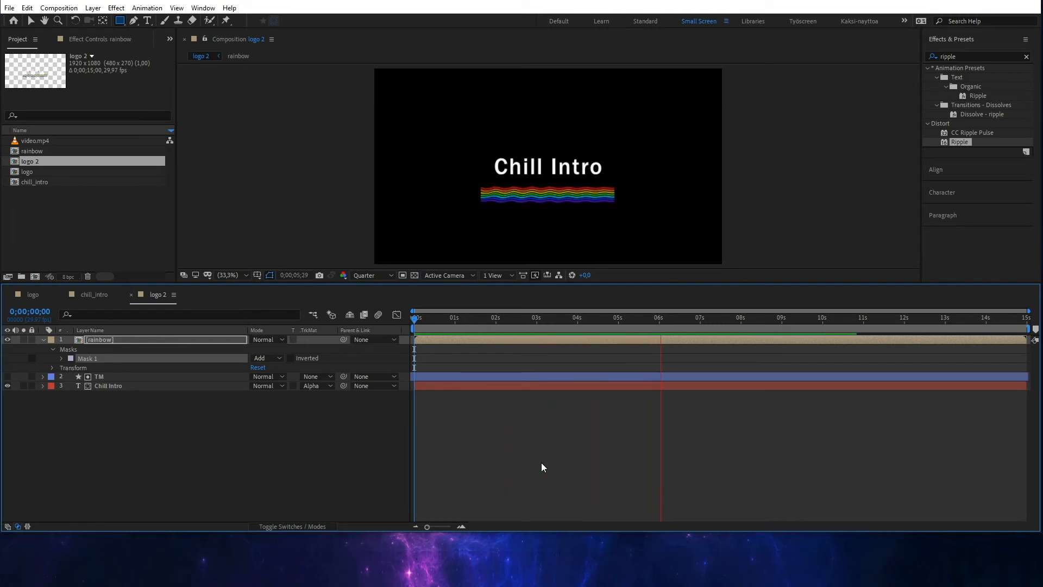
pyautogui.press('space')
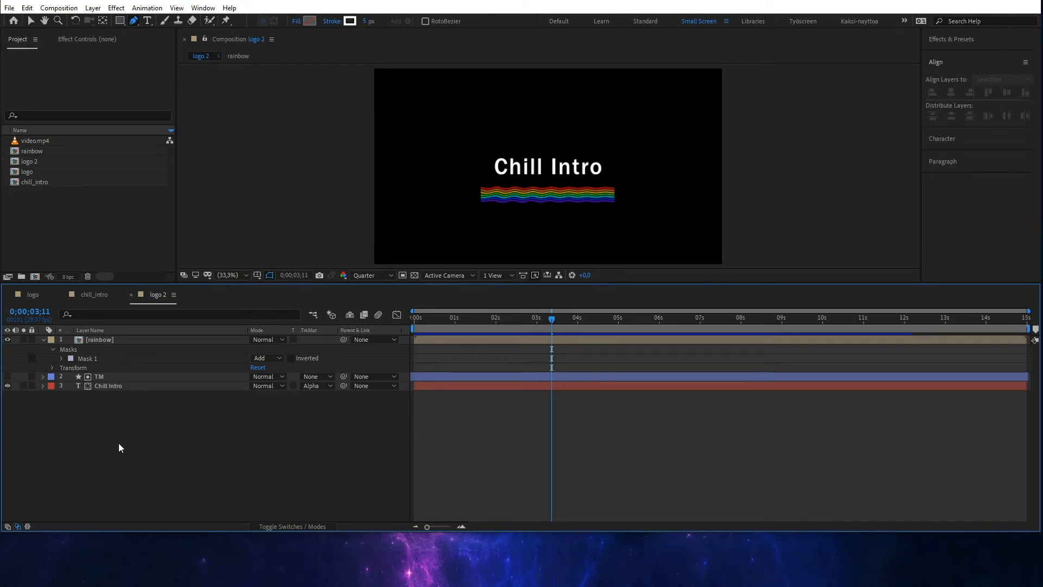
# Duplicate the logo 2 composition, and hide the rainbow and Chill Intro layers in the opened copy.
pyautogui.click(99, 340)
pyautogui.click(28, 161)
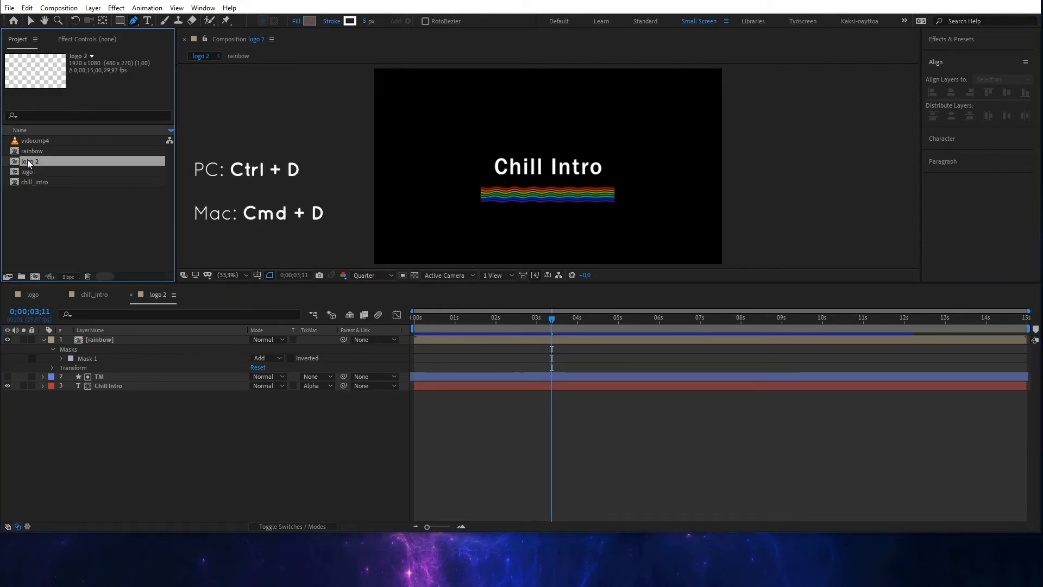
pyautogui.hotkey('ctrl', 'd')
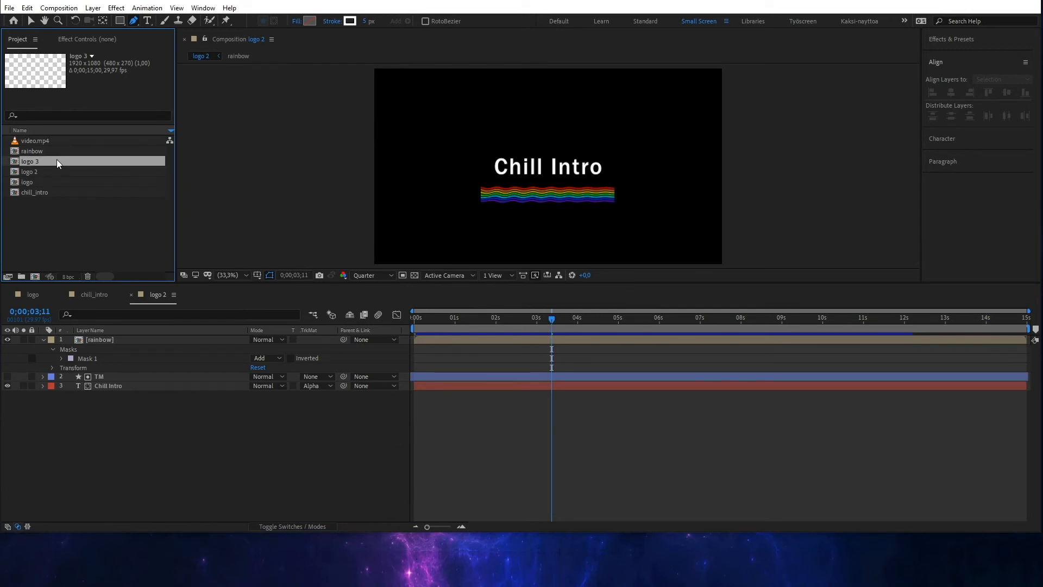
pyautogui.doubleClick(57, 159)
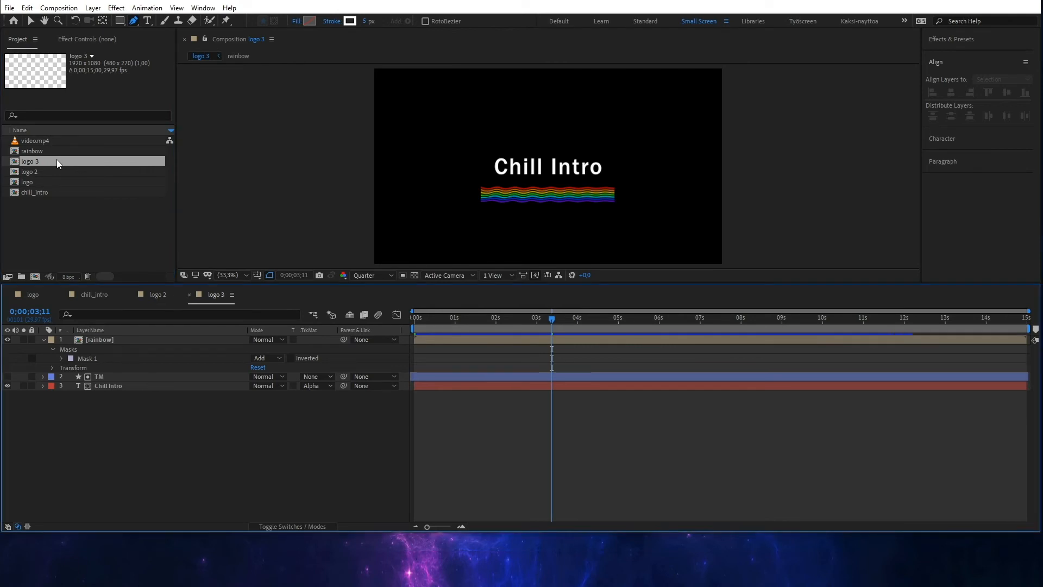
pyautogui.click(8, 340)
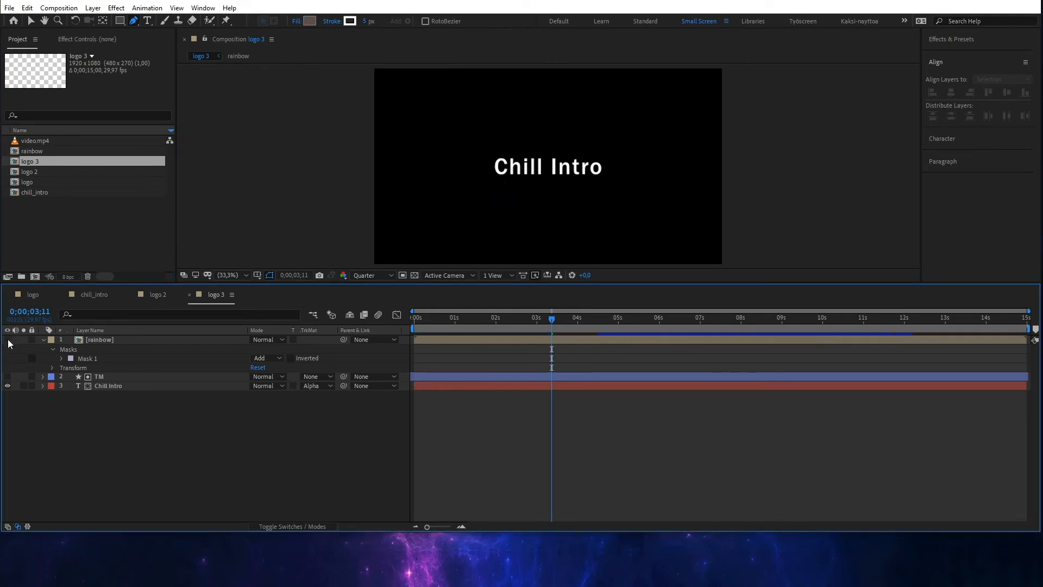
pyautogui.click(7, 386)
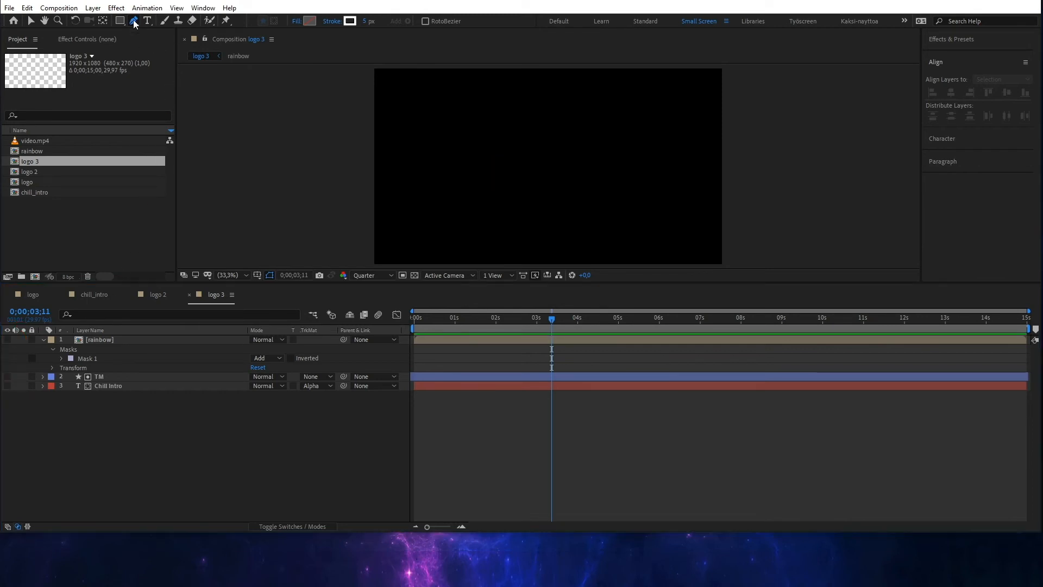
# Set the shape fill colour to black (000000) and the stroke colour to a pale cyan.
pyautogui.click(310, 21)
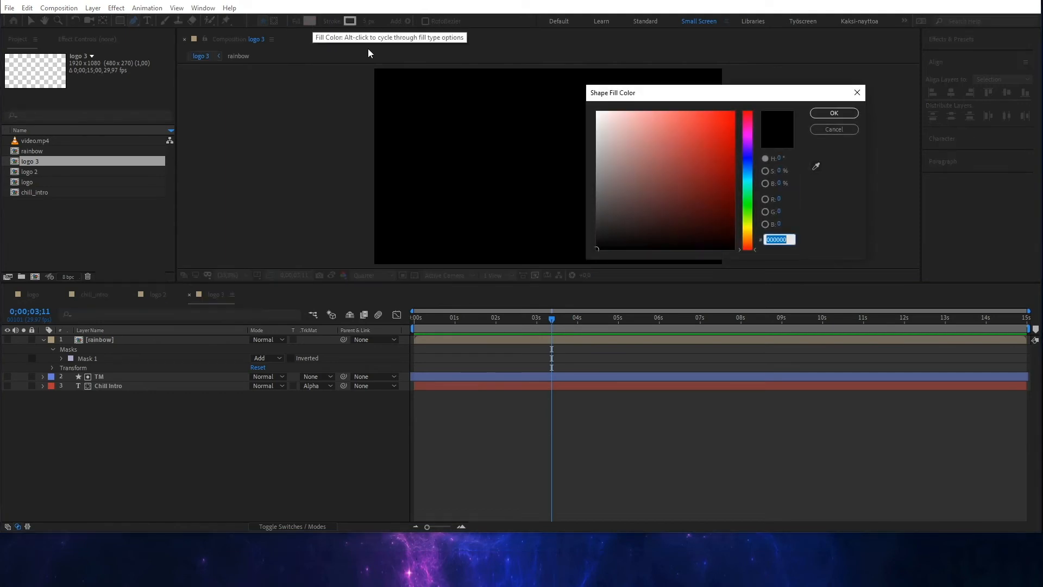
pyautogui.click(834, 113)
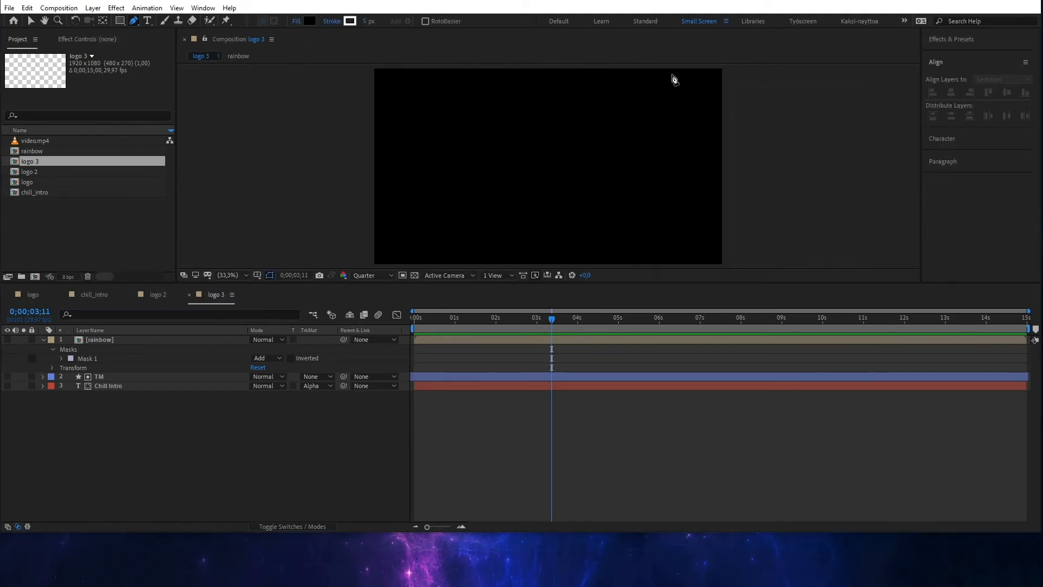
pyautogui.click(350, 21)
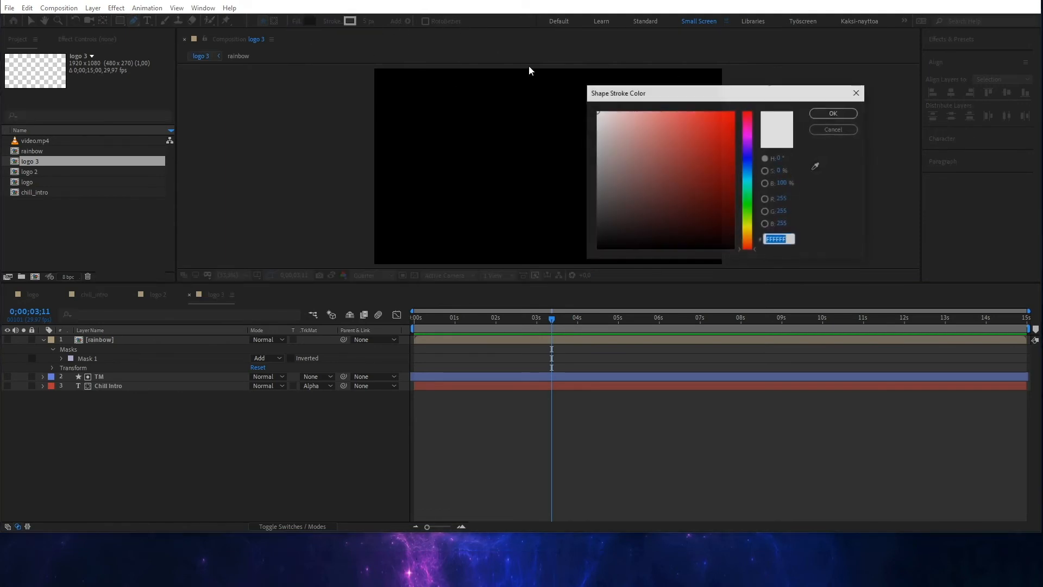
pyautogui.click(750, 182)
pyautogui.moveTo(643, 121); pyautogui.dragTo(619, 93)
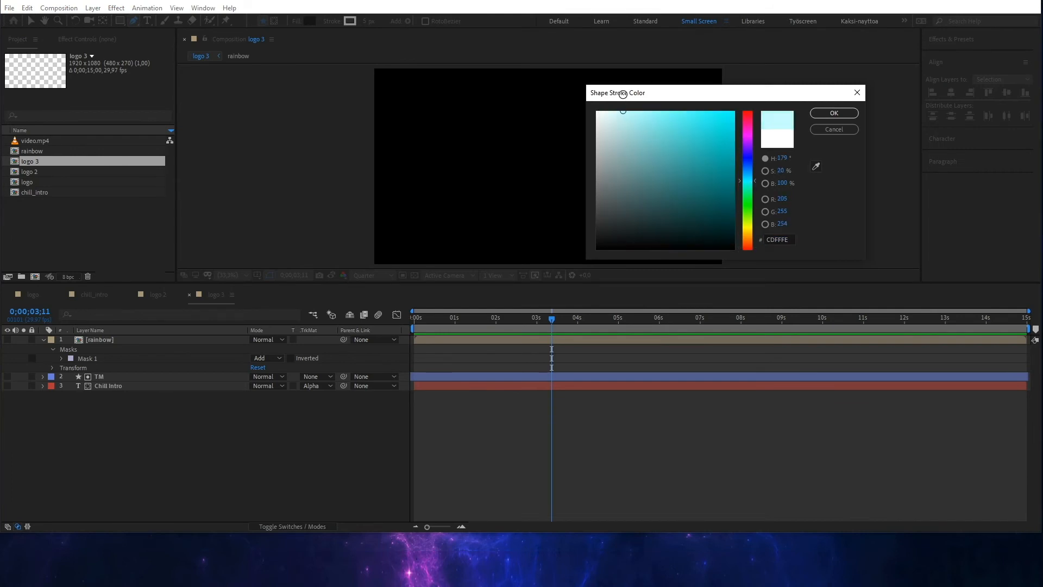
pyautogui.click(844, 111)
# Draw a closed triangle near the centre of logo 3 with the Pen tool, and fine-tune its lower-right corner point.
pyautogui.click(540, 139)
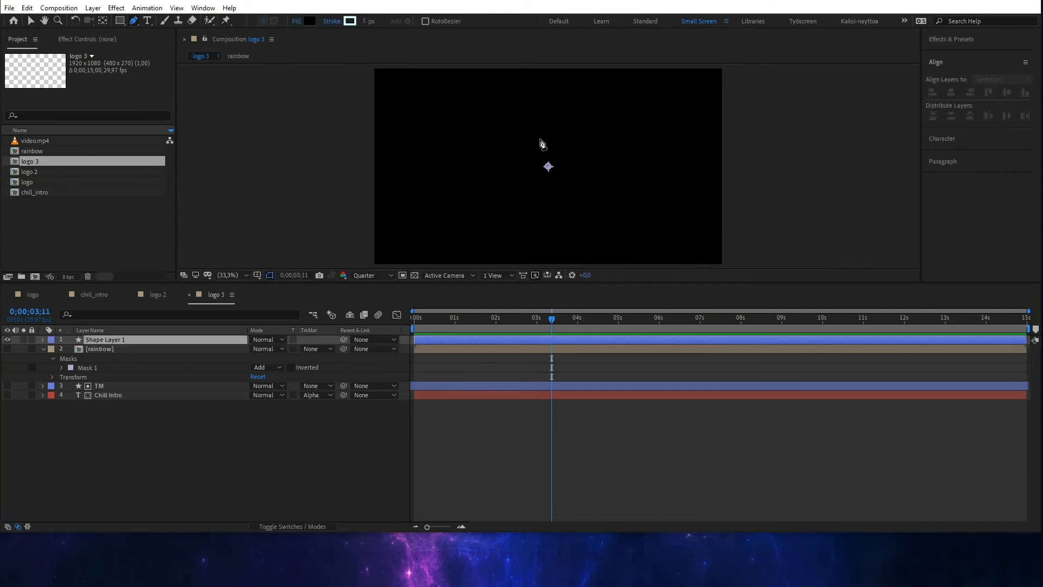
pyautogui.click(507, 184)
pyautogui.click(570, 184)
pyautogui.click(540, 139)
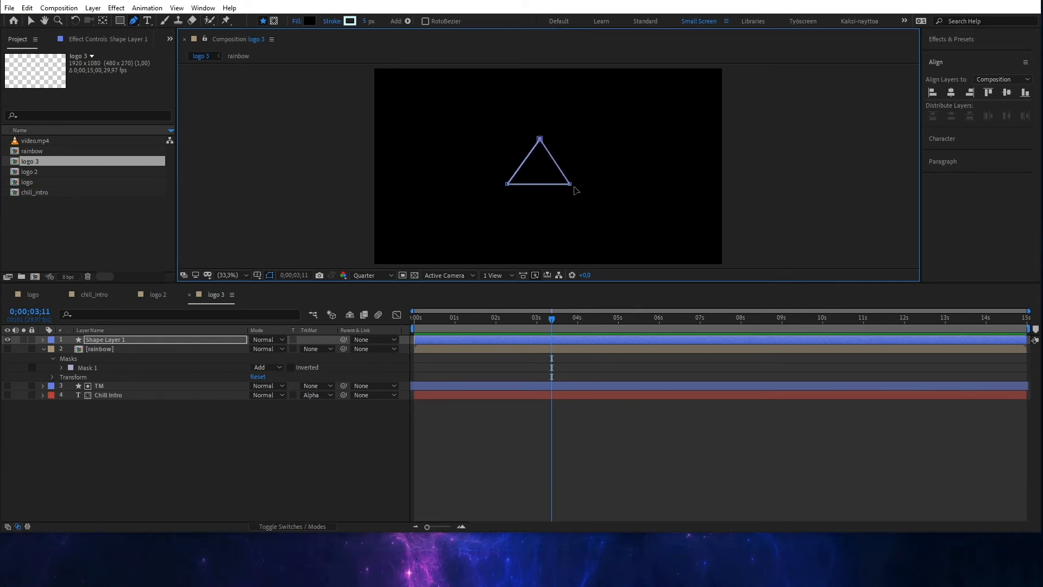
pyautogui.moveTo(571, 185); pyautogui.dragTo(571, 184)
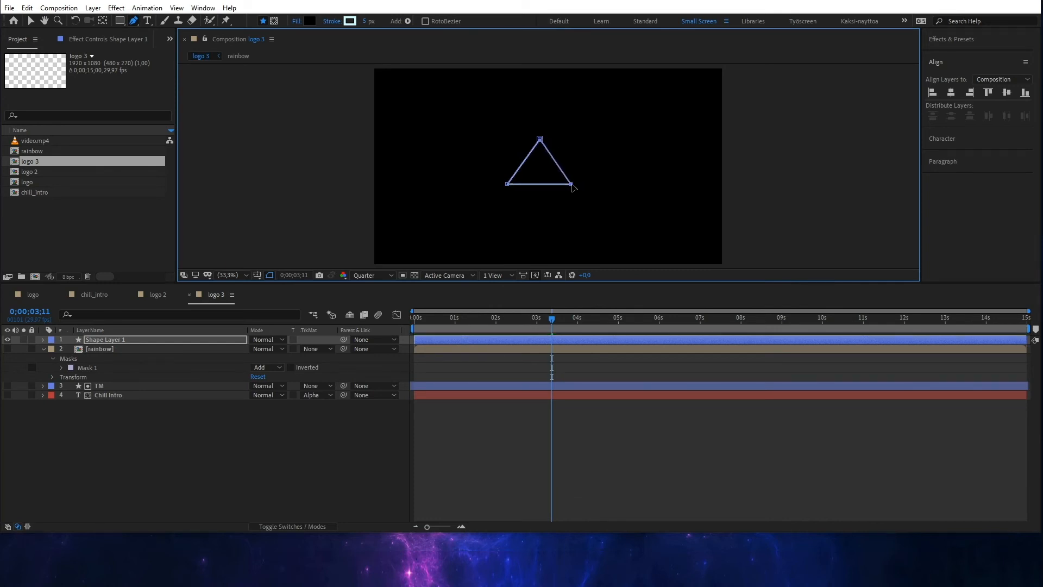
# Rename the new shape layer to triangle and preview the composition from about one second.
pyautogui.rightClick(96, 341)
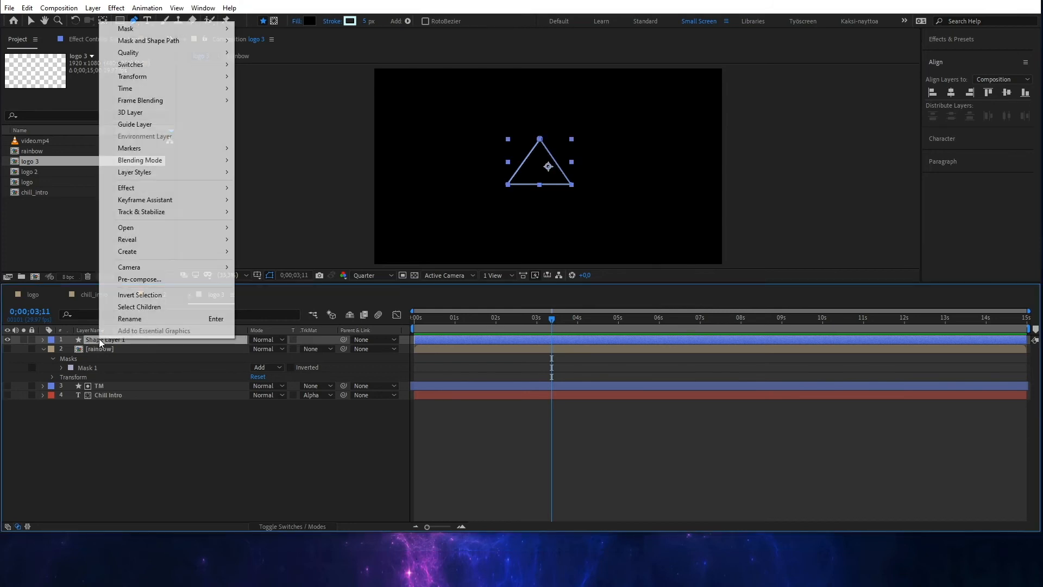
pyautogui.click(120, 321)
pyautogui.write('triangle')
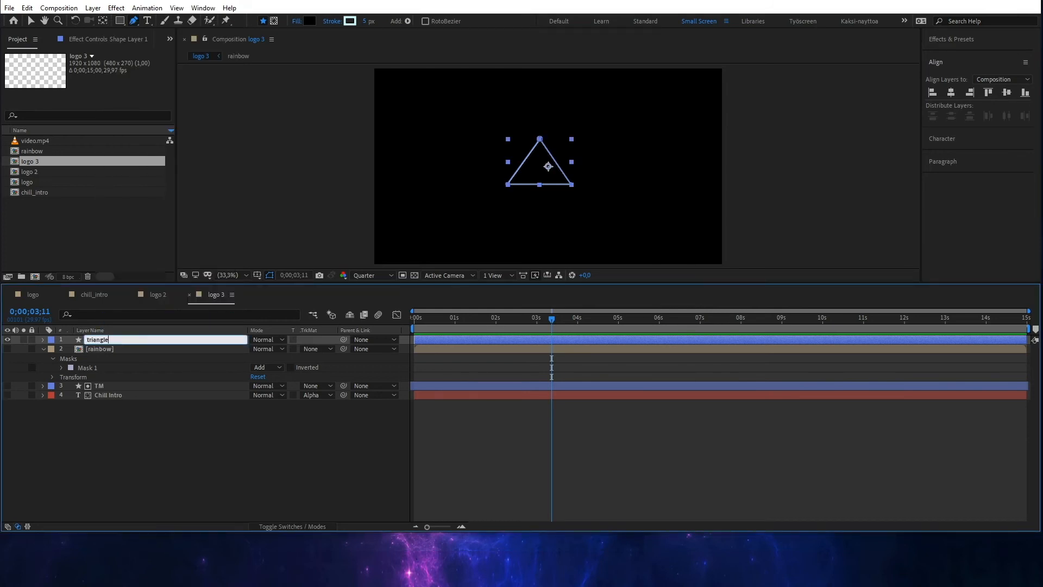
pyautogui.press('Return')
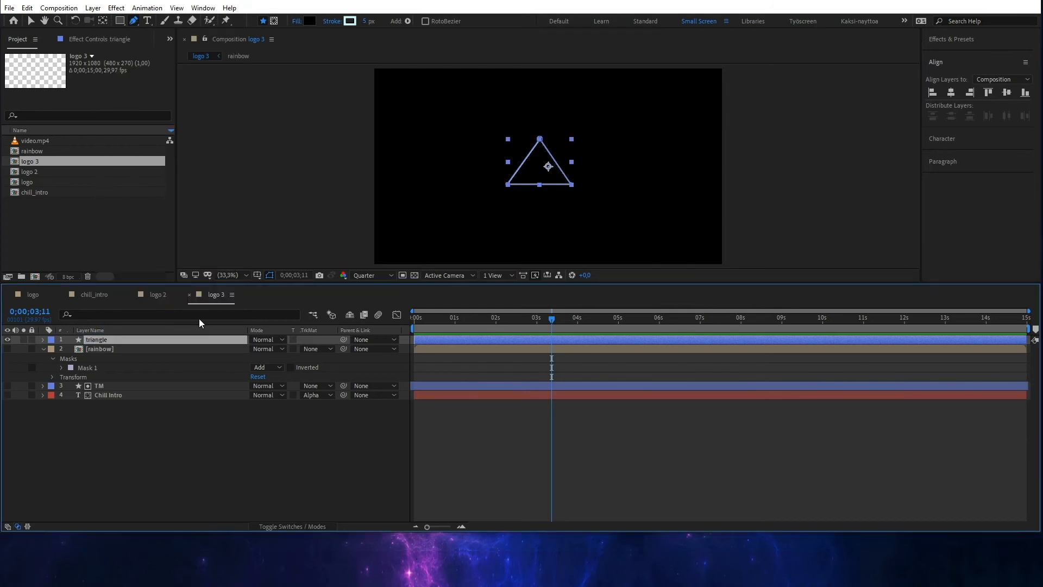
pyautogui.click(460, 319)
pyautogui.press('space')
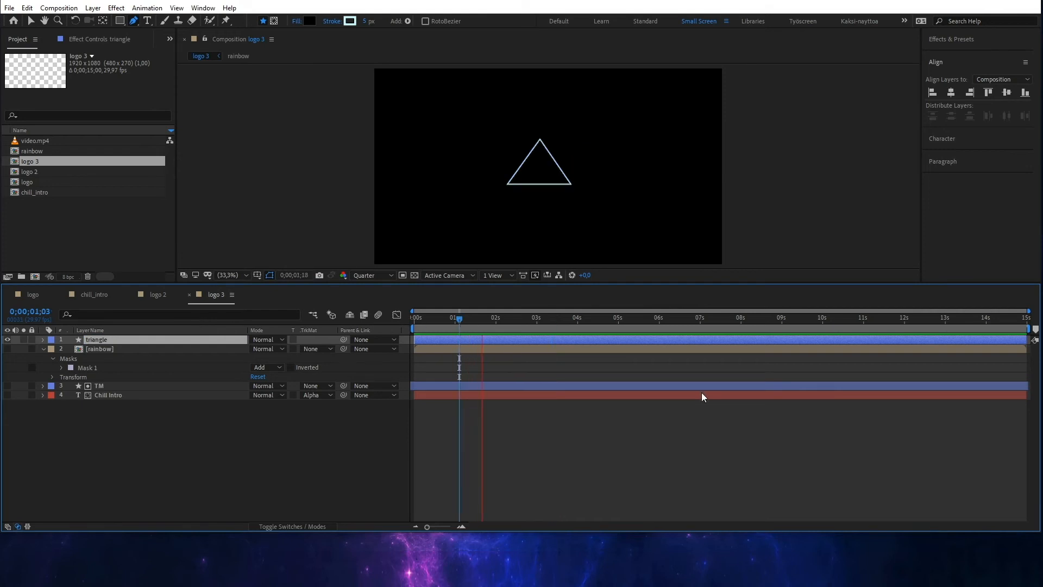
# Add a Trim Paths operator to the triangle layer and reveal its properties.
pyautogui.press('space')
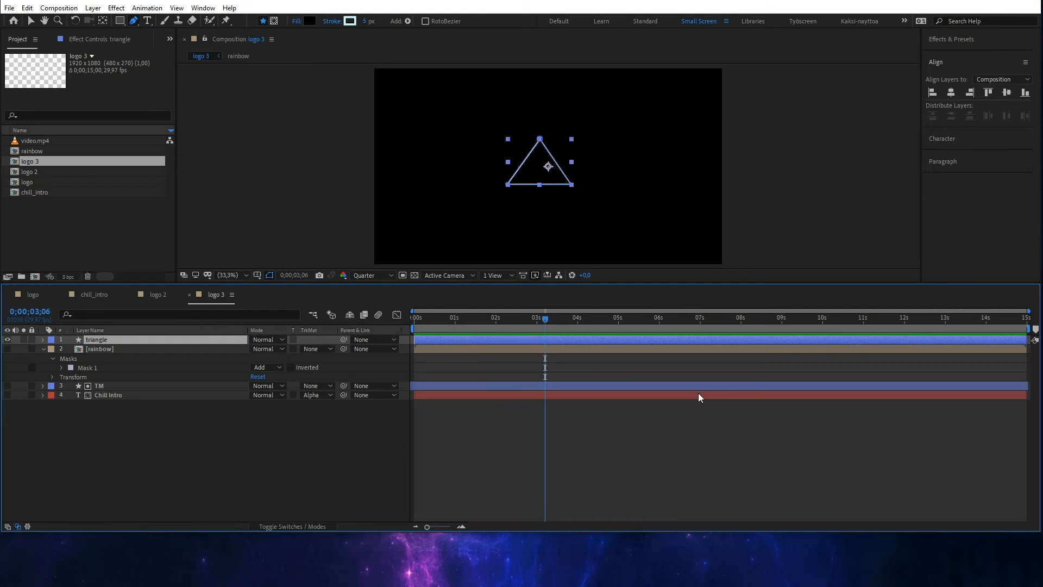
pyautogui.click(42, 340)
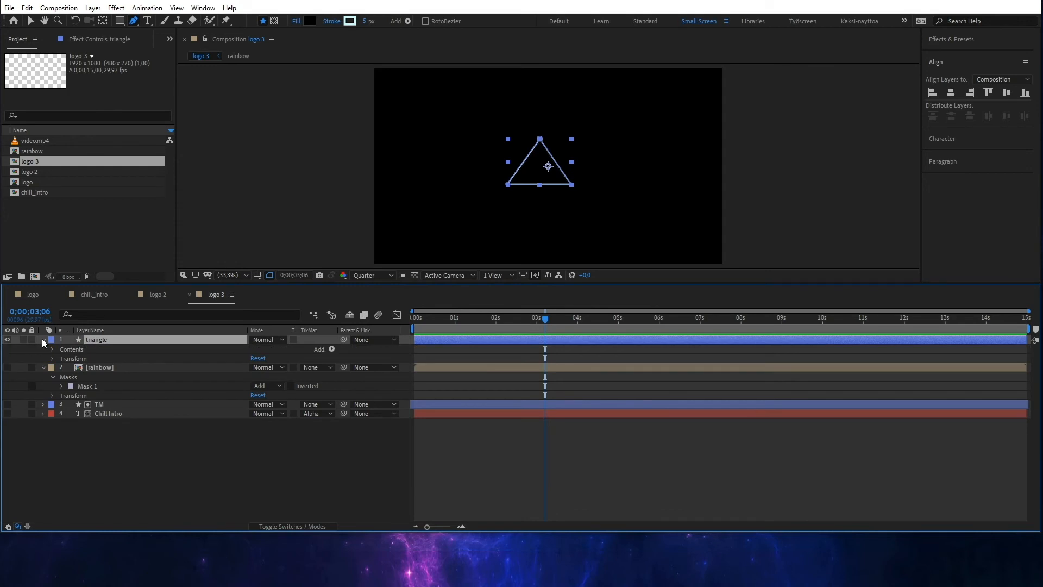
pyautogui.click(332, 349)
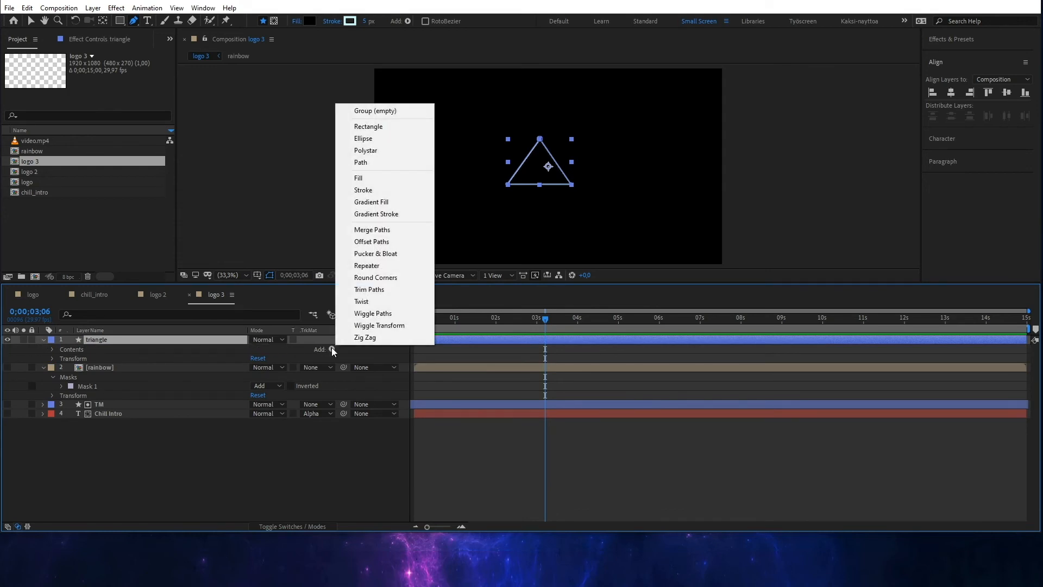
pyautogui.click(382, 290)
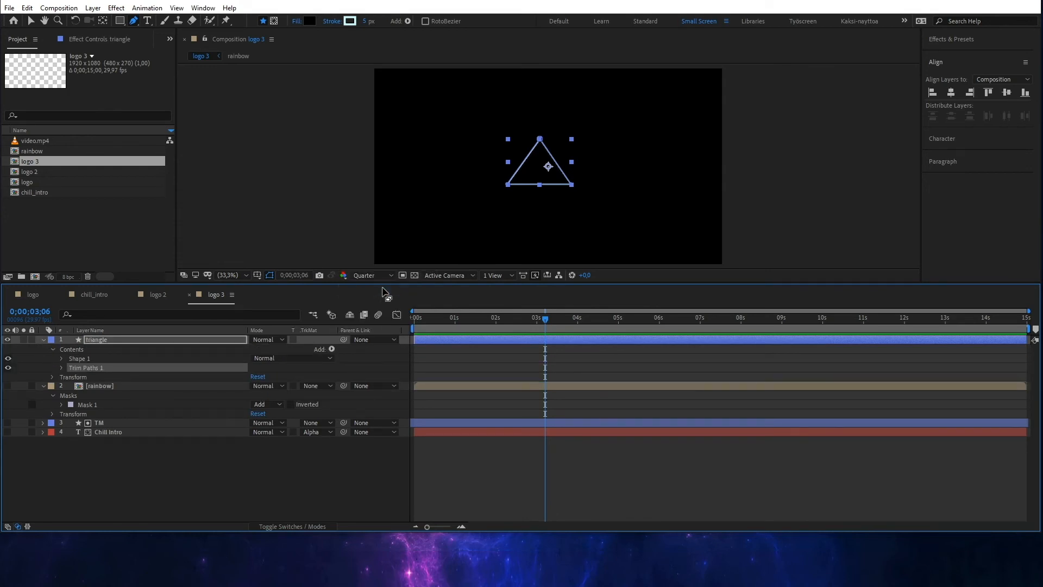
pyautogui.click(62, 368)
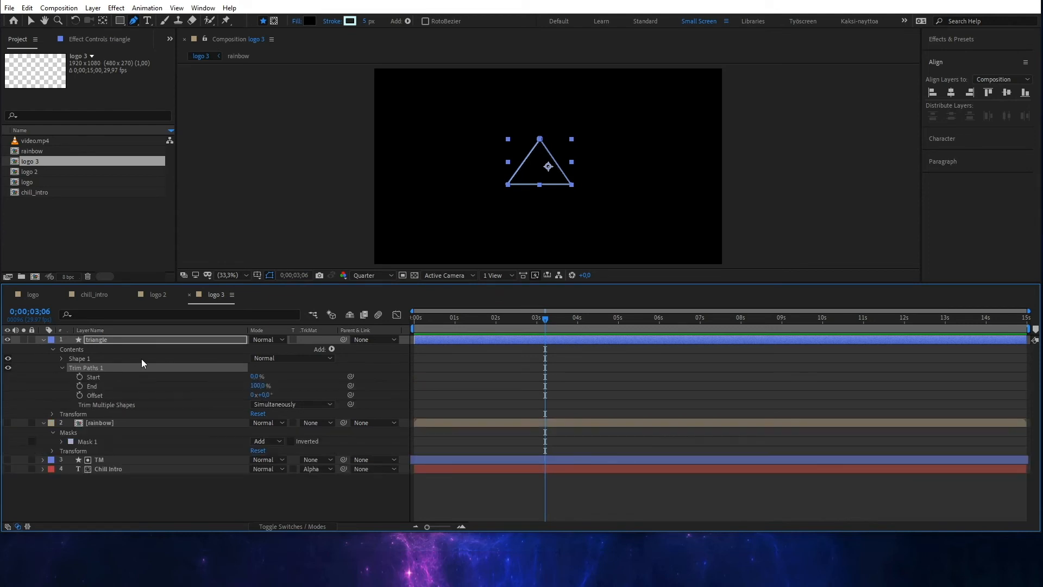
# Animate the triangle's Trim Paths End from 0% at 0 seconds to 100% at 1 second, and preview it.
pyautogui.moveTo(440, 319); pyautogui.dragTo(368, 322)
pyautogui.moveTo(261, 390); pyautogui.dragTo(177, 393)
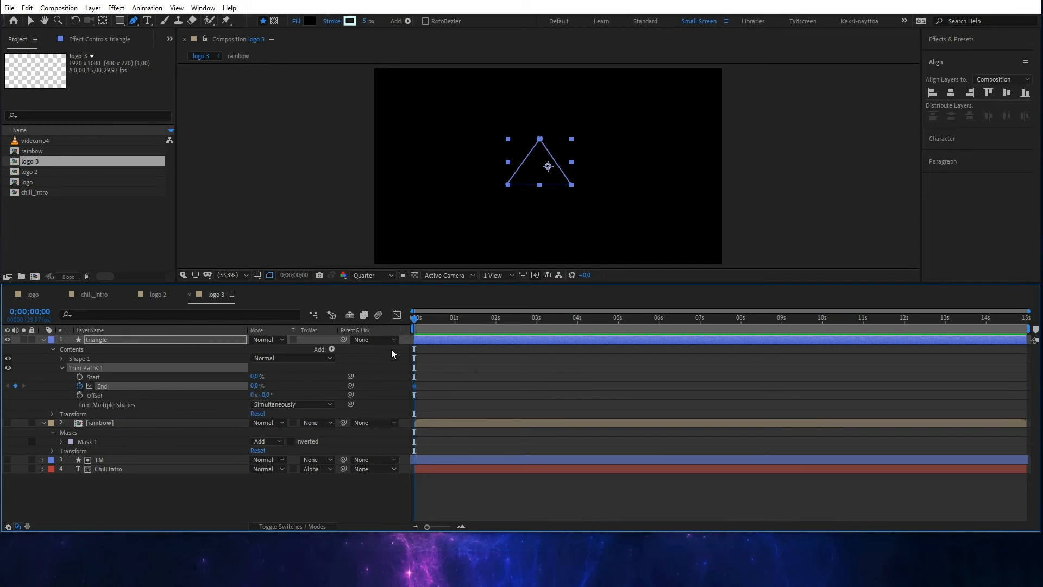
pyautogui.click(455, 322)
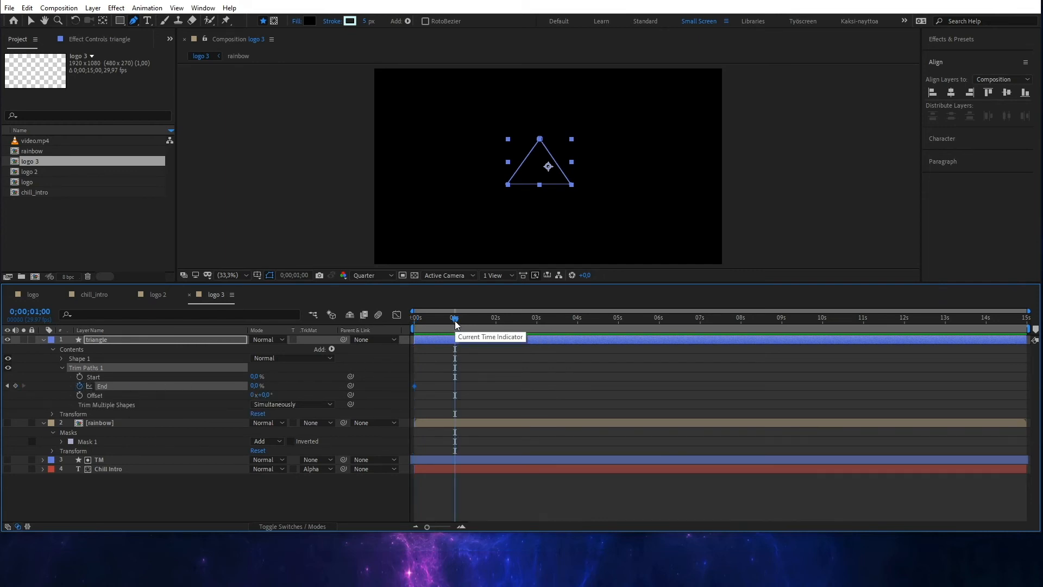
pyautogui.moveTo(252, 385); pyautogui.dragTo(324, 388)
pyautogui.moveTo(438, 319); pyautogui.dragTo(374, 325)
pyautogui.press('space')
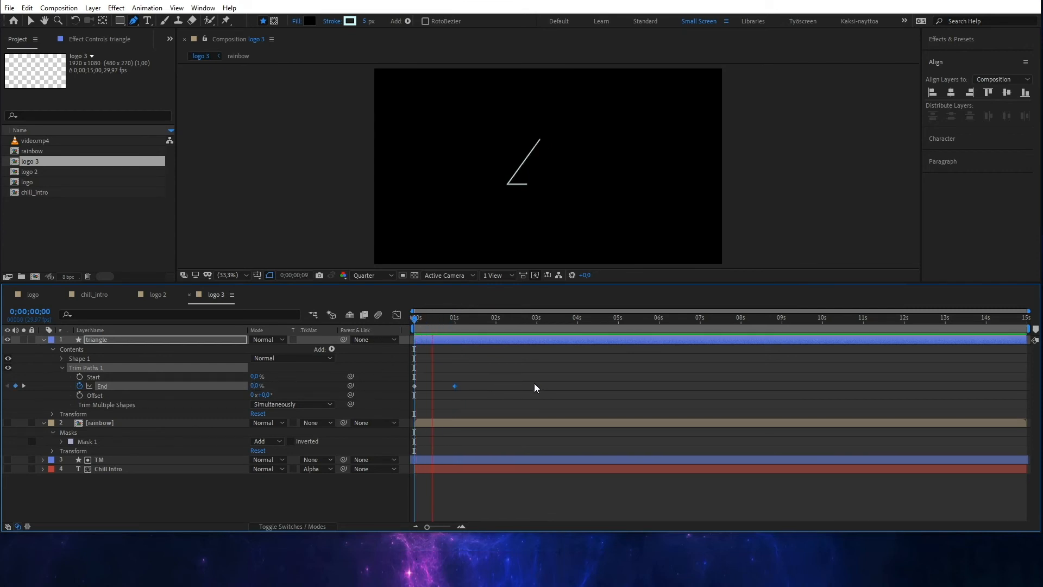
pyautogui.press('space')
# Apply Easy Ease Out to the first End keyframe and Easy Ease In to the second, and preview from the start.
pyautogui.rightClick(414, 386)
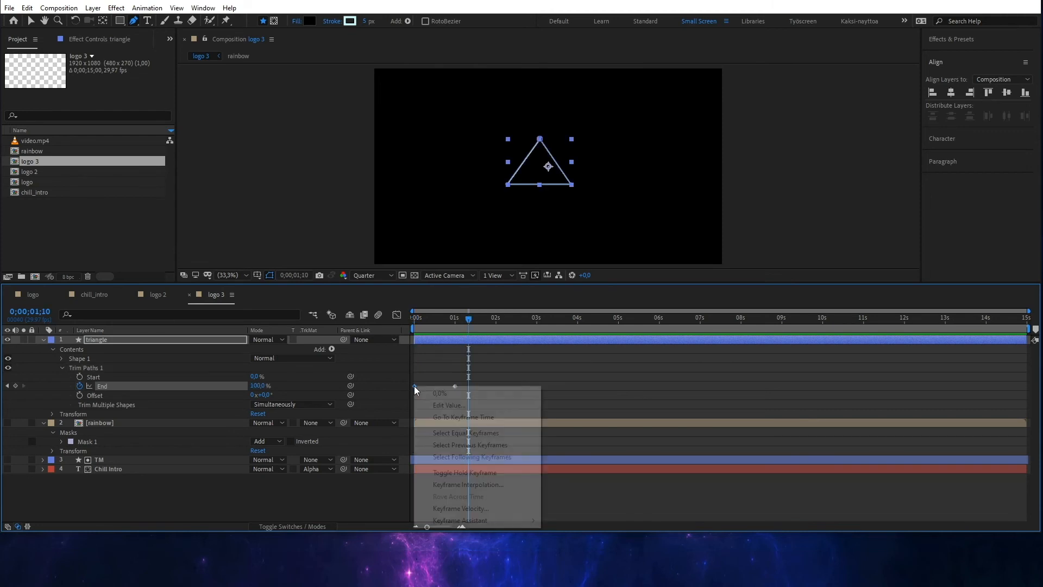
pyautogui.moveTo(498, 520)
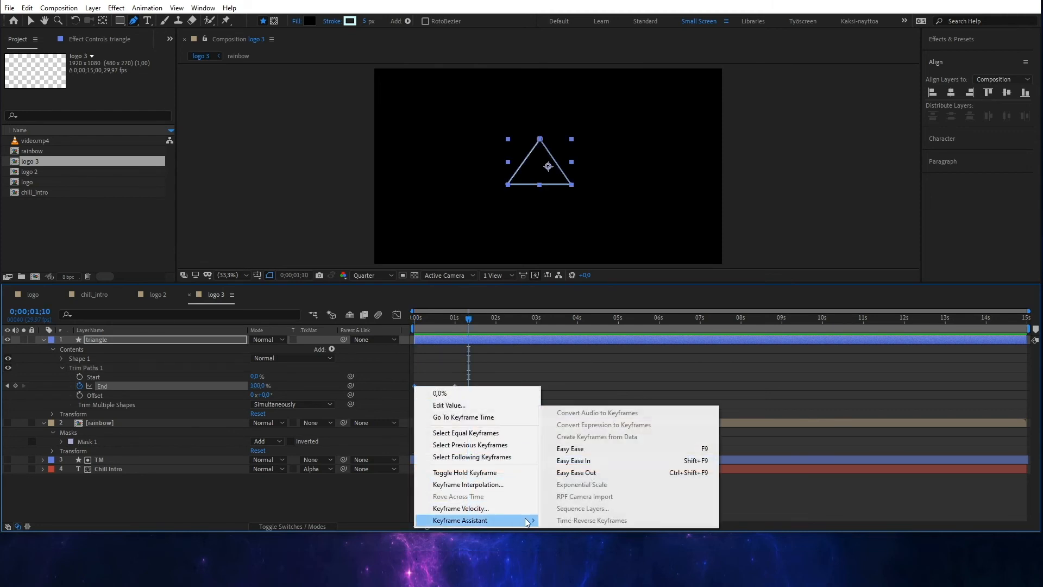
pyautogui.click(607, 473)
pyautogui.rightClick(455, 386)
pyautogui.moveTo(556, 520)
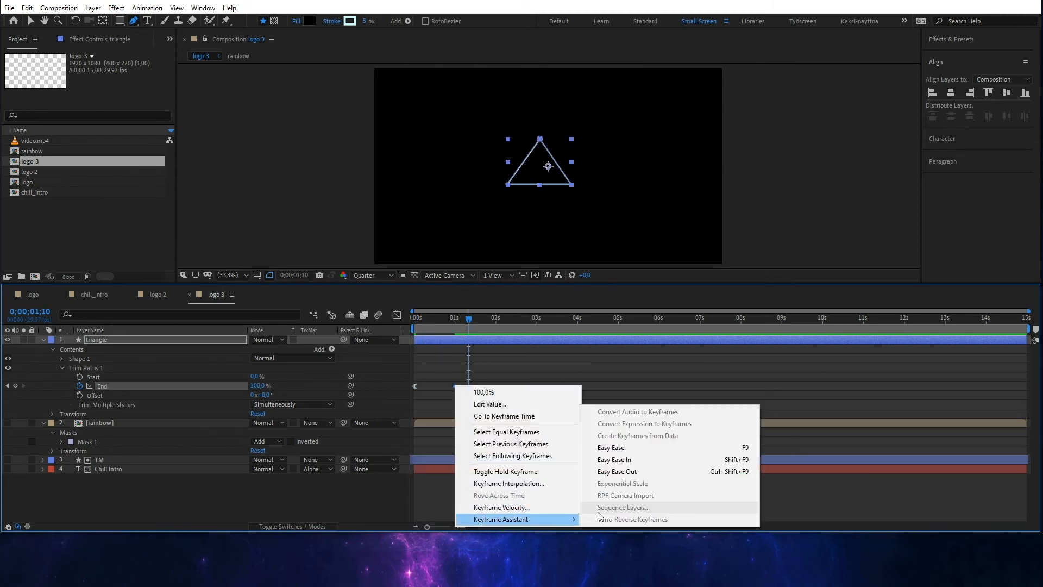
pyautogui.click(606, 461)
pyautogui.press('Home')
pyautogui.press('space')
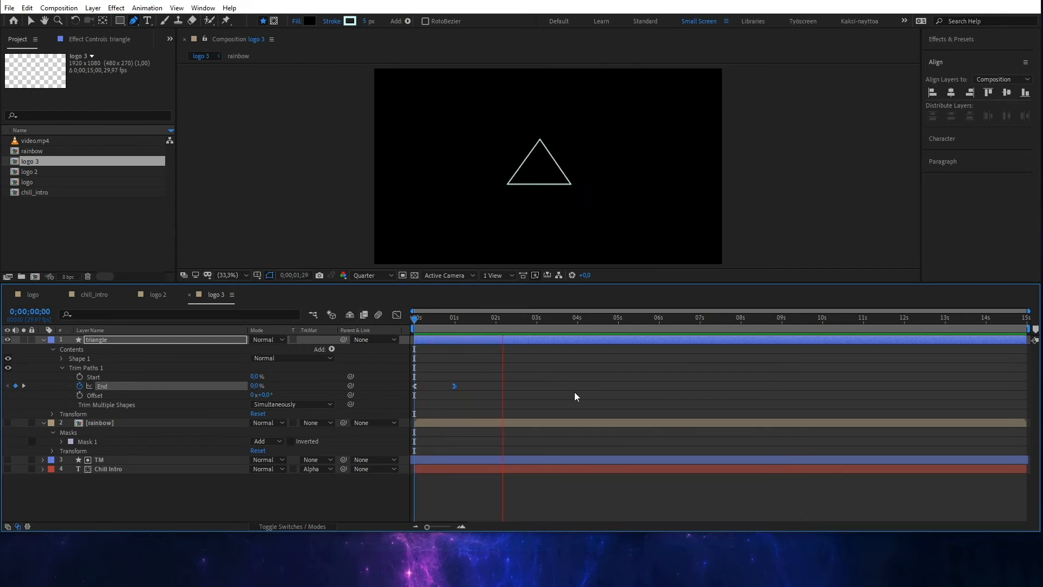
pyautogui.press('space')
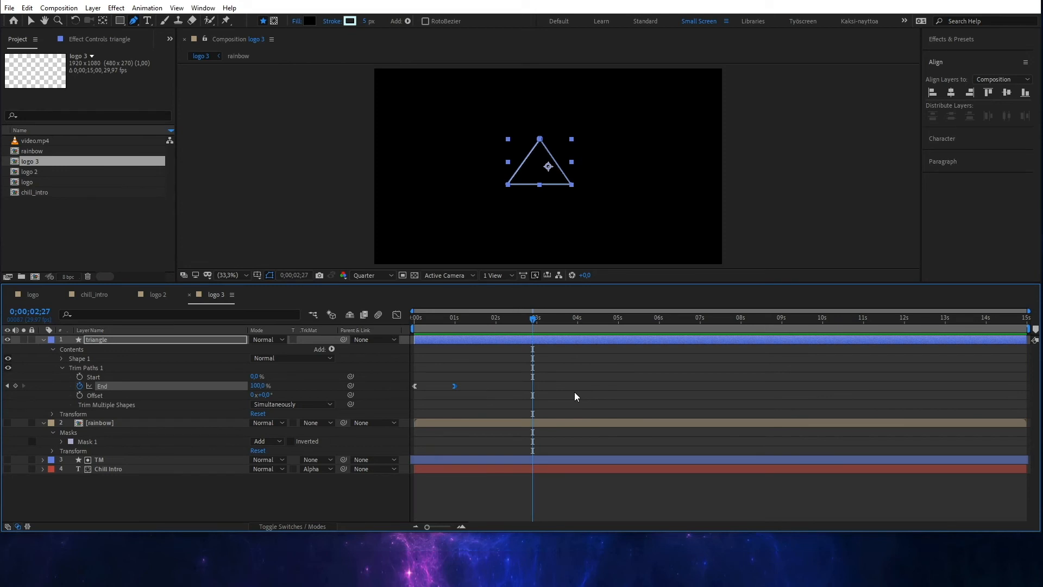
# Show the rainbow and Chill Intro layers, and move the triangle below the text, centred horizontally in the composition.
pyautogui.click(8, 422)
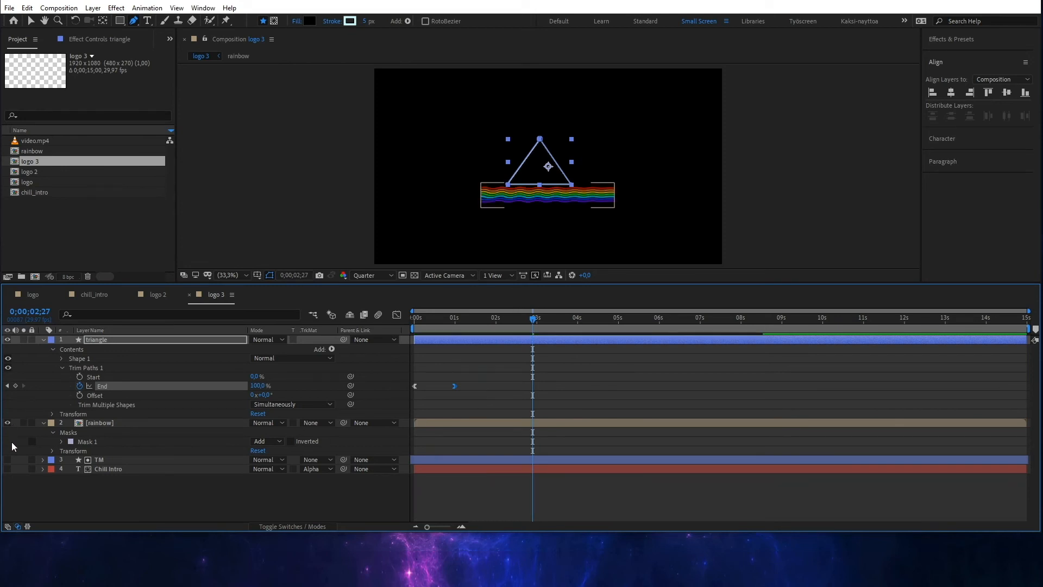
pyautogui.click(8, 470)
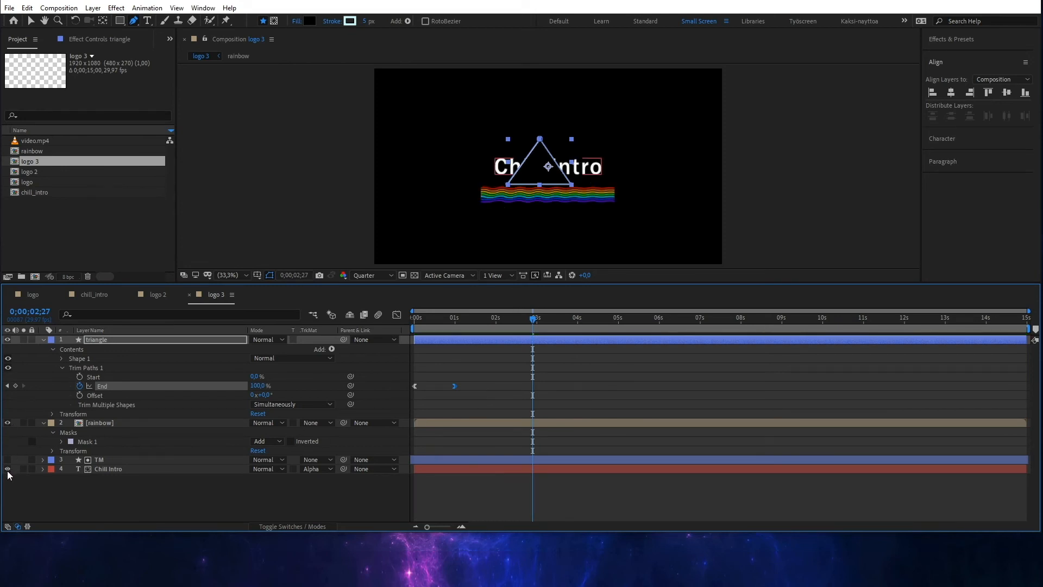
pyautogui.click(31, 21)
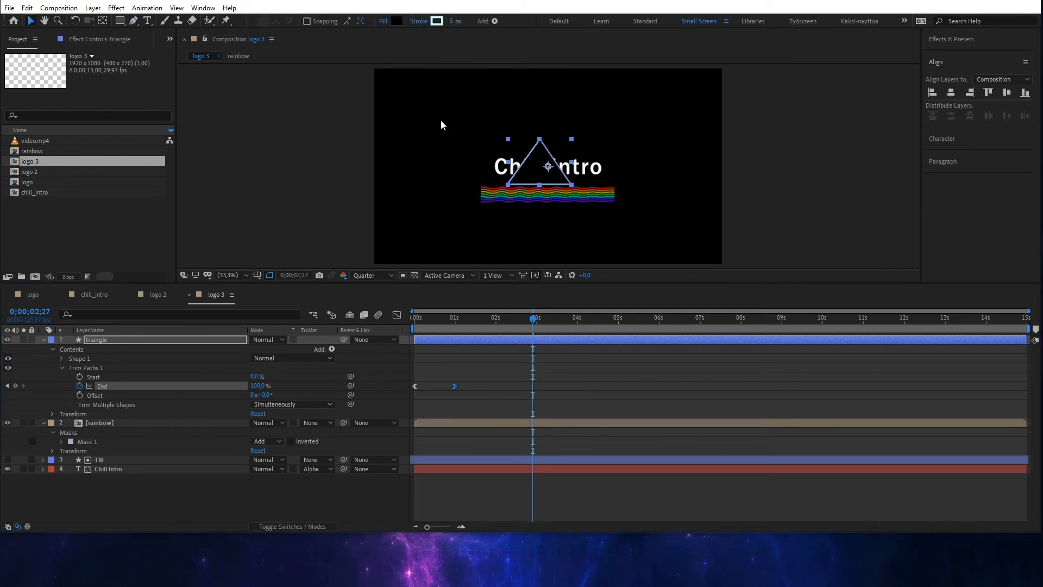
pyautogui.moveTo(555, 181); pyautogui.dragTo(563, 225)
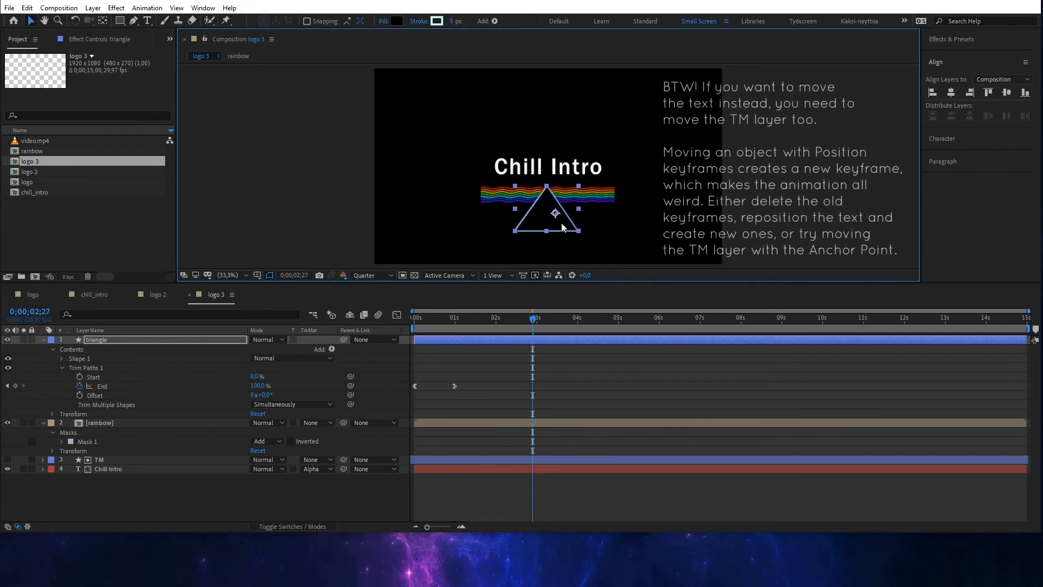
pyautogui.click(951, 93)
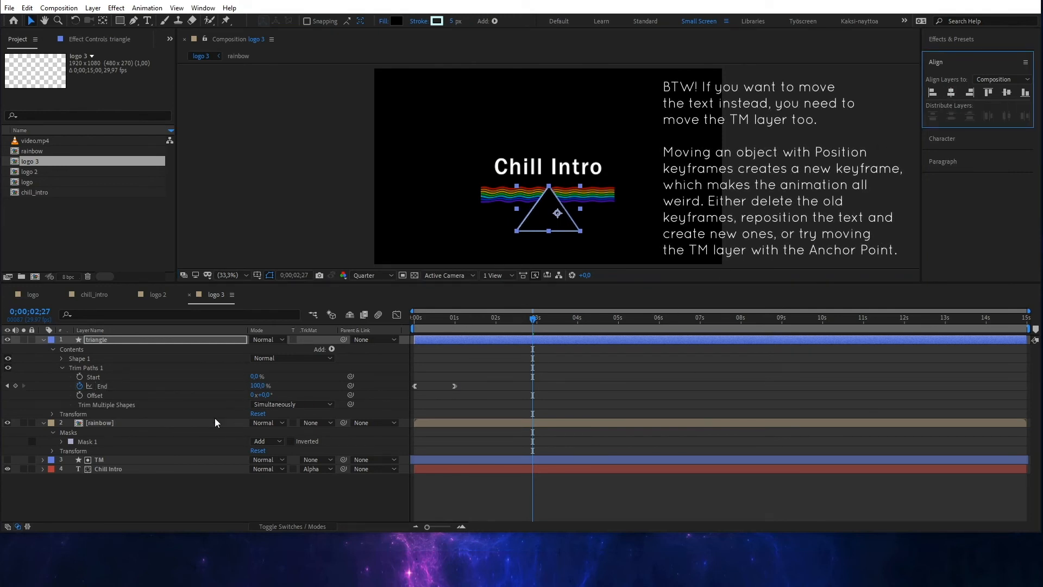
# Move the rainbow layer slightly down so its waves run behind the middle of the triangle.
pyautogui.click(112, 423)
pyautogui.moveTo(592, 191); pyautogui.dragTo(595, 207)
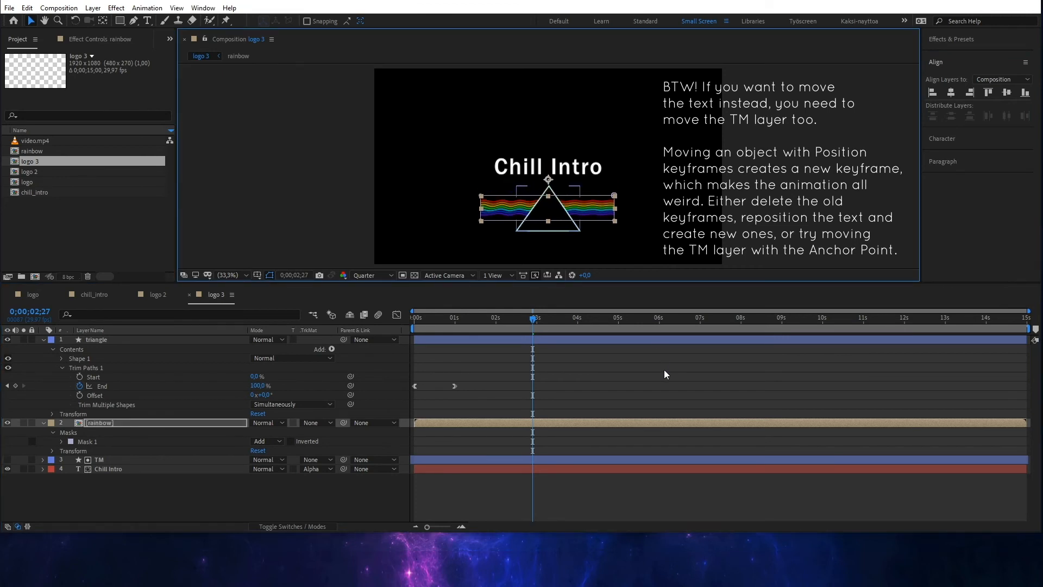
pyautogui.click(665, 374)
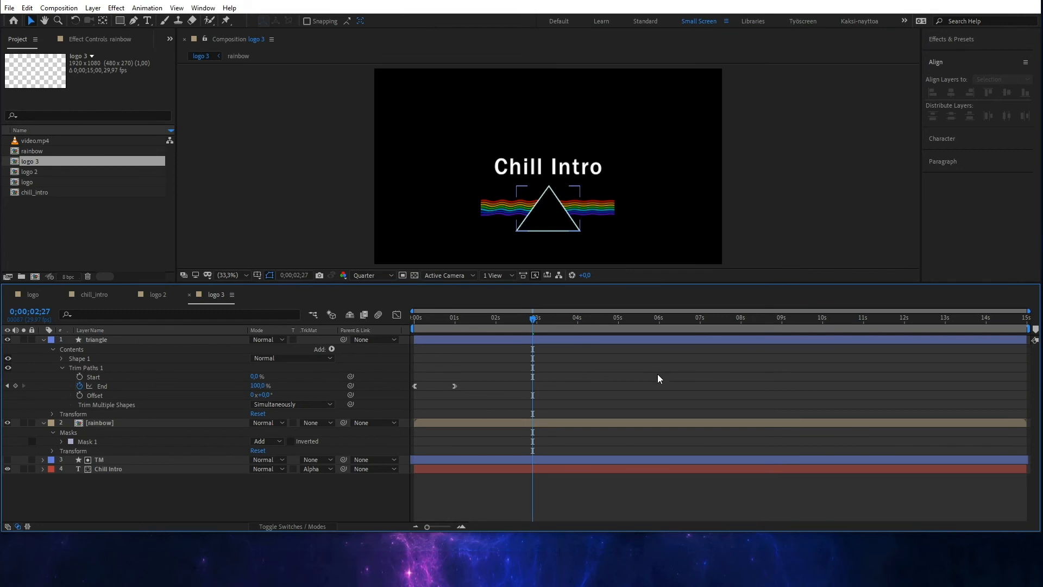
# Pull both left corners of the rainbow's mask inside the triangle to hide the waves left of it, and preview the composition.
pyautogui.click(69, 433)
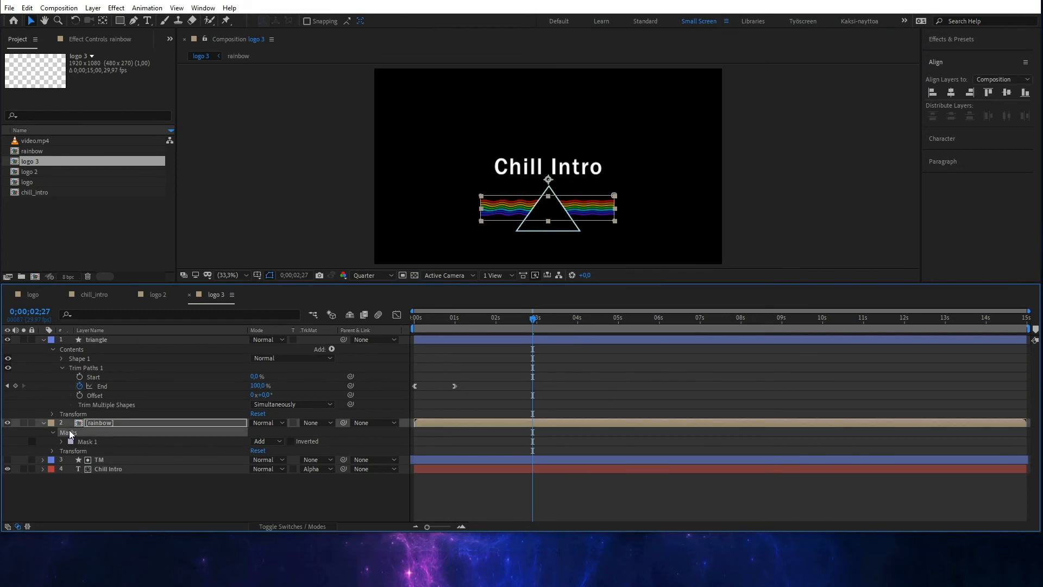
pyautogui.moveTo(482, 196); pyautogui.dragTo(546, 199)
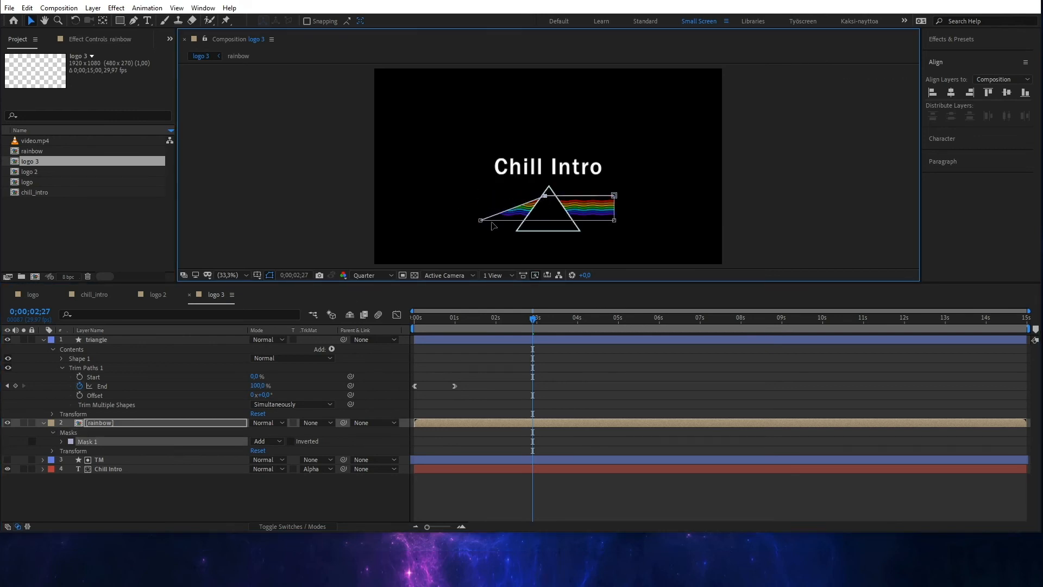
pyautogui.moveTo(481, 220); pyautogui.dragTo(544, 220)
pyautogui.press('Home')
pyautogui.press('space')
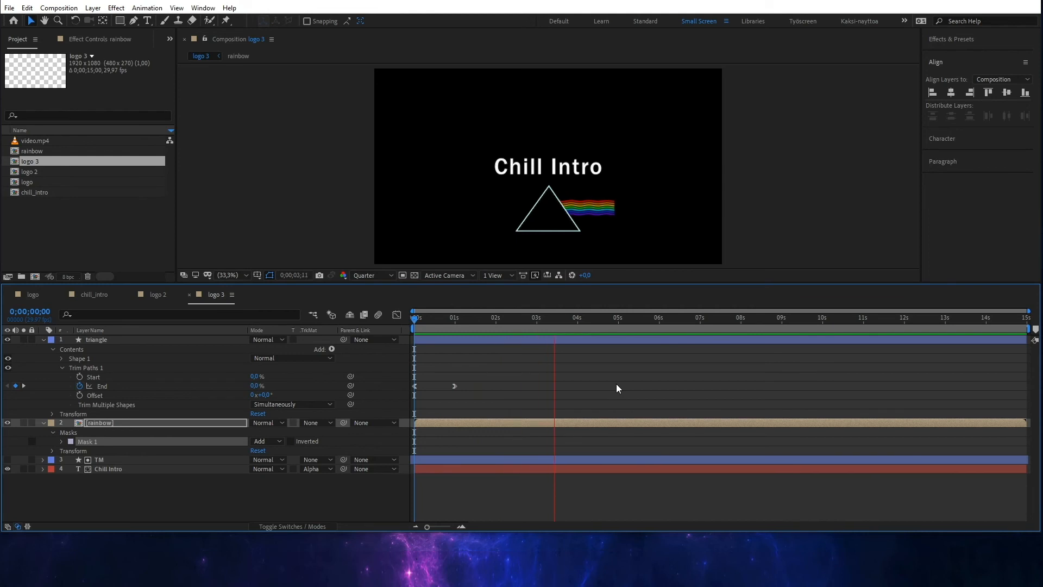
pyautogui.press('space')
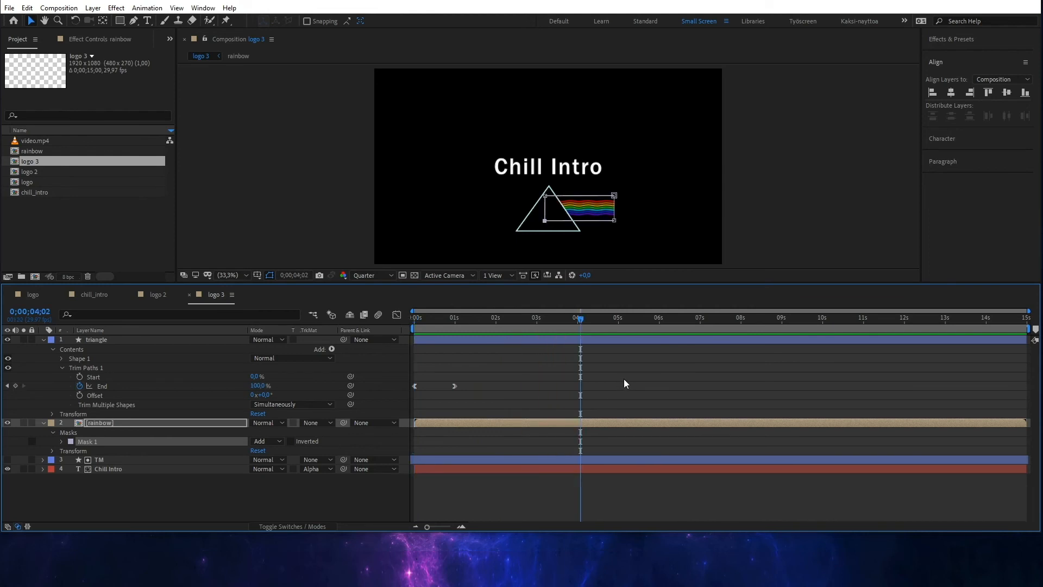
pyautogui.click(624, 379)
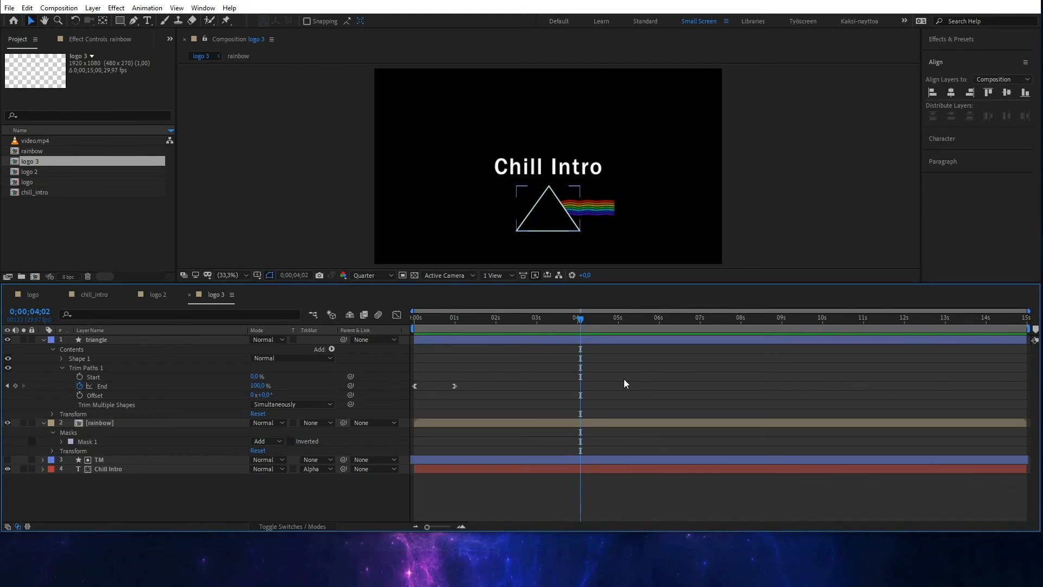
# Set the Pen tool's shape fill to None and its stroke colour to white (FFFFFF).
pyautogui.click(134, 22)
pyautogui.click(293, 22)
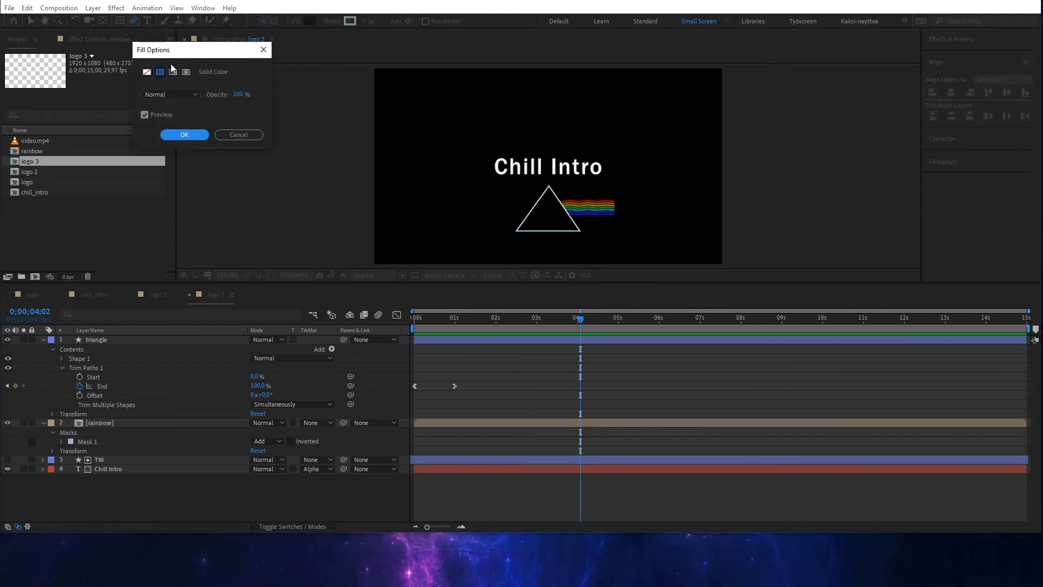
pyautogui.click(146, 72)
pyautogui.click(186, 133)
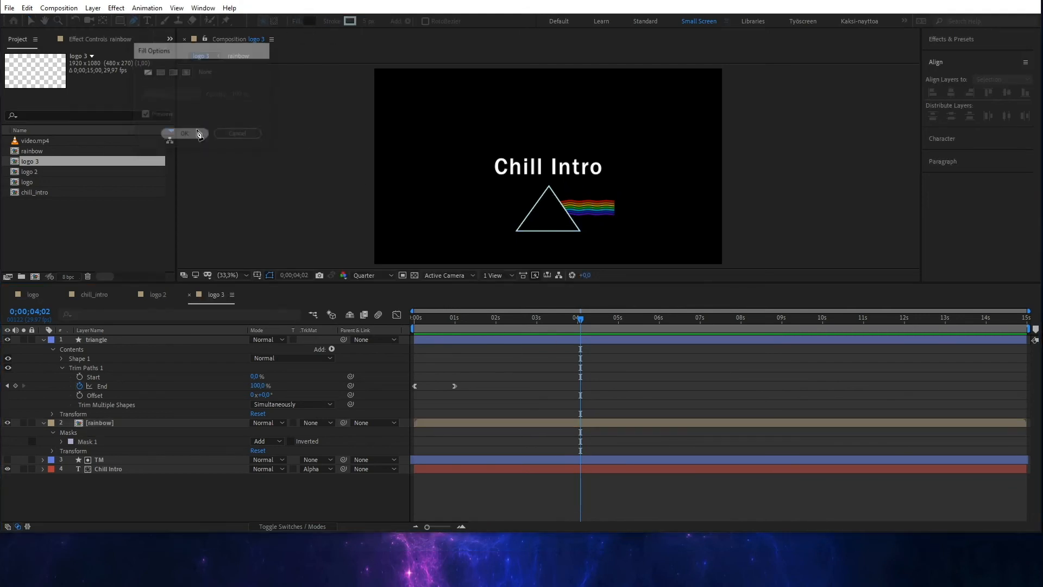
pyautogui.click(354, 24)
pyautogui.moveTo(604, 116); pyautogui.dragTo(568, 89)
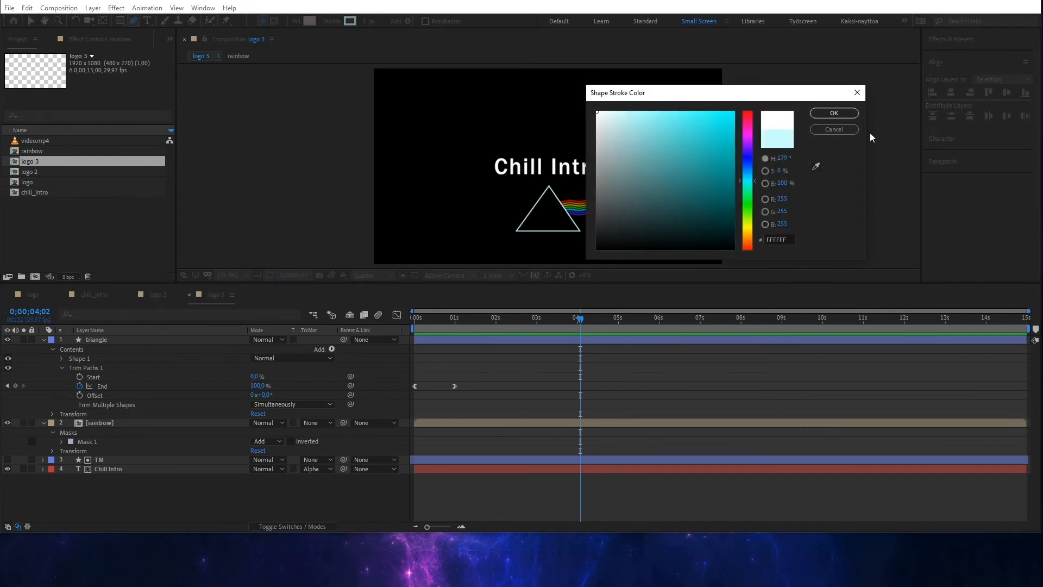
pyautogui.click(846, 116)
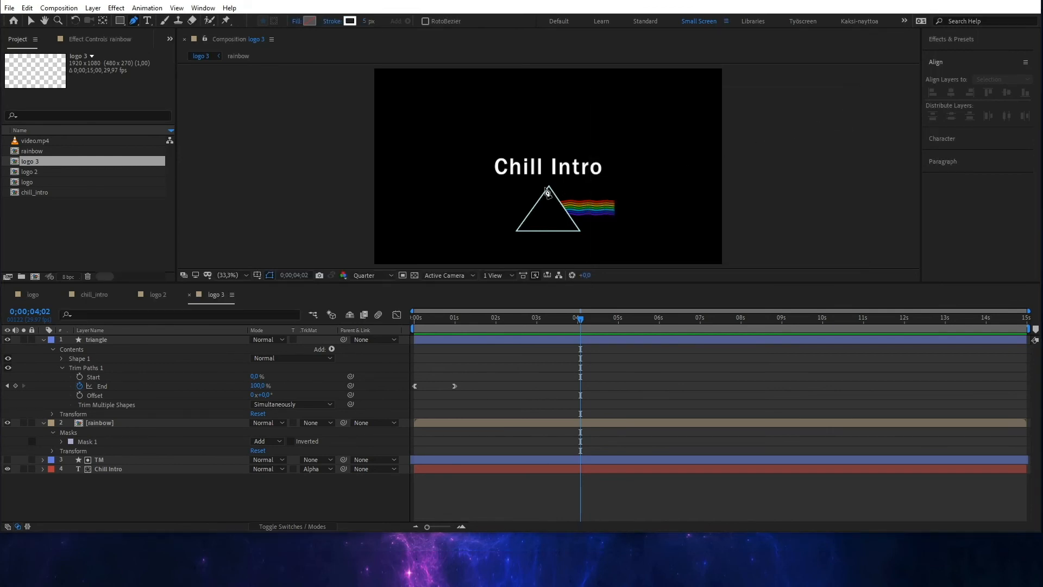
# Draw a straight horizontal line from left of the triangle to its inside, and rename the new shape layer whitelight.
pyautogui.click(487, 202)
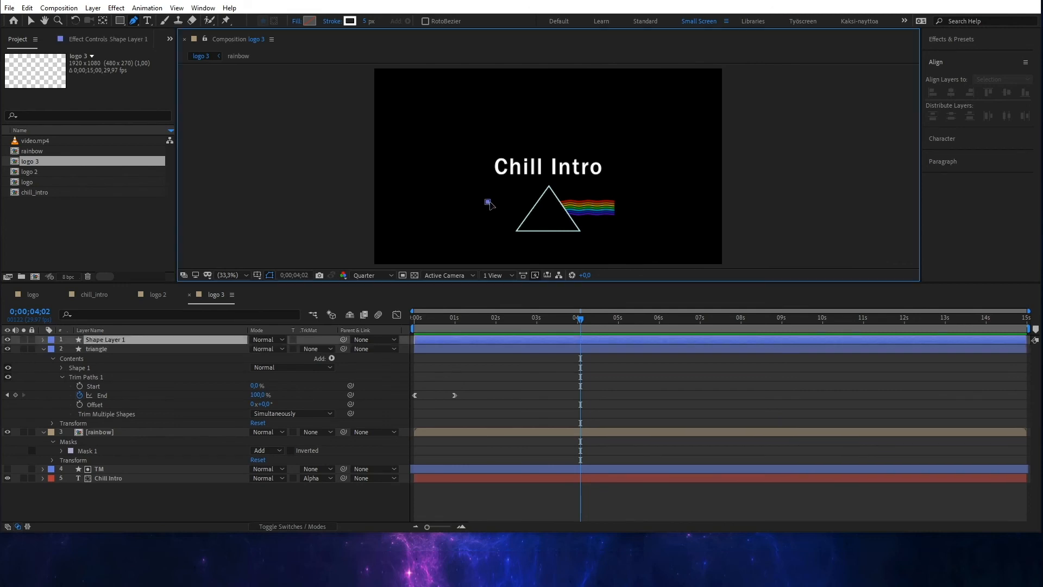
pyautogui.click(30, 19)
pyautogui.rightClick(103, 337)
pyautogui.click(126, 316)
pyautogui.write('white')
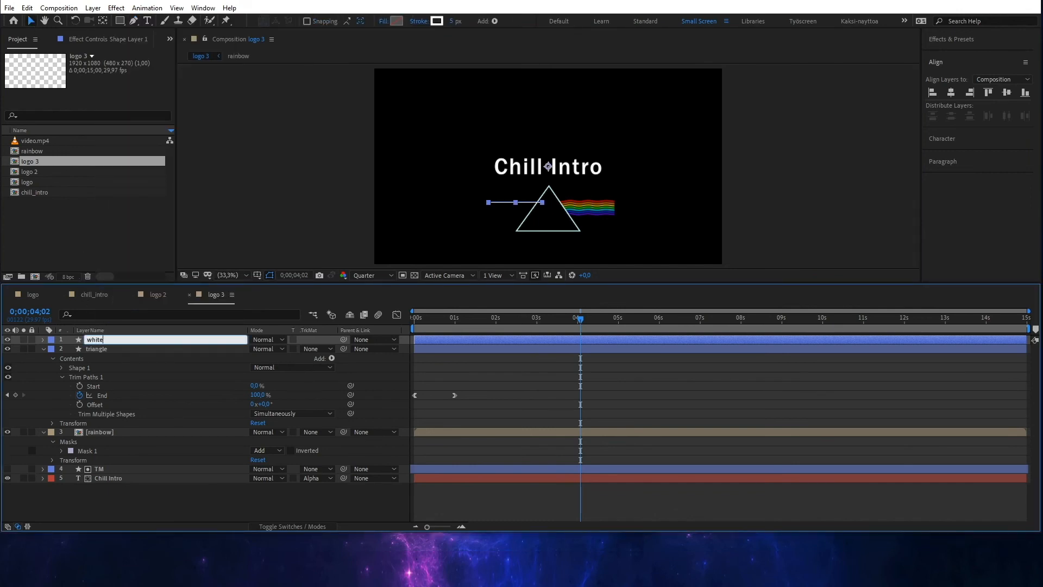
pyautogui.write('light')
pyautogui.press('Return')
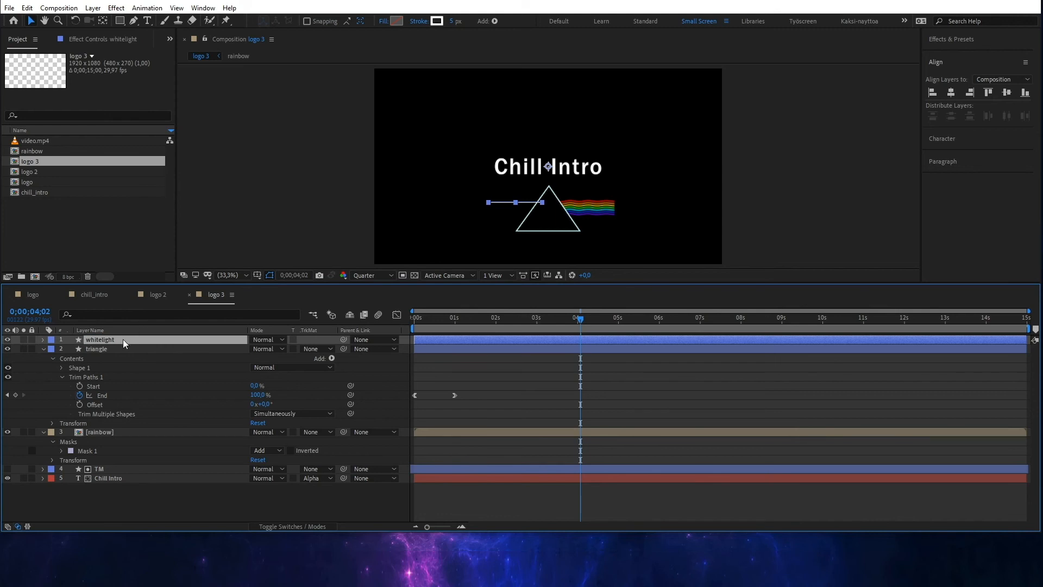
# Place the whitelight layer beneath the triangle layer and nudge the line down to the rainbow's mid-height.
pyautogui.moveTo(111, 351); pyautogui.dragTo(122, 415)
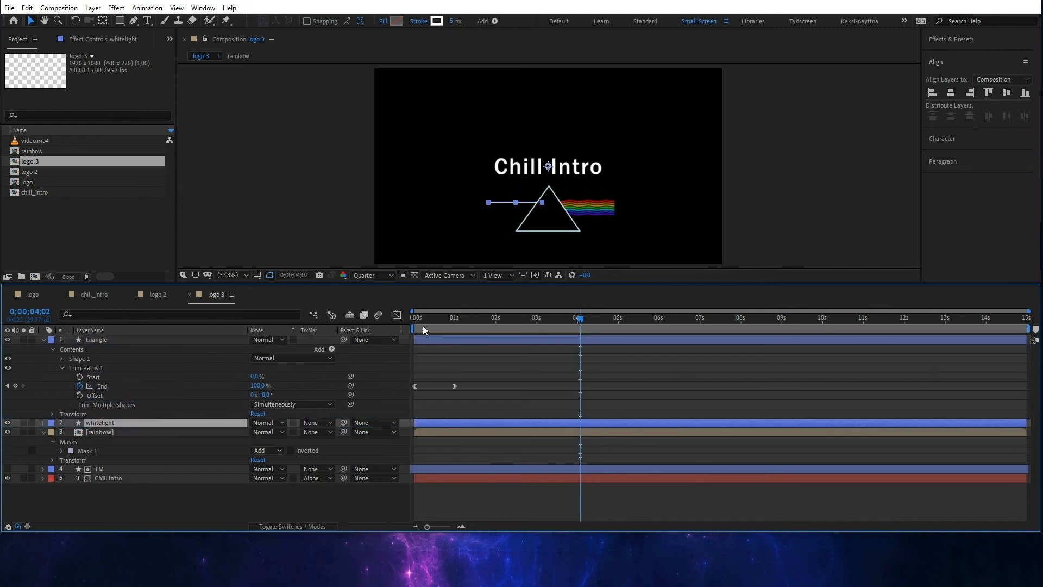
pyautogui.hotkey('shift', 'Down')
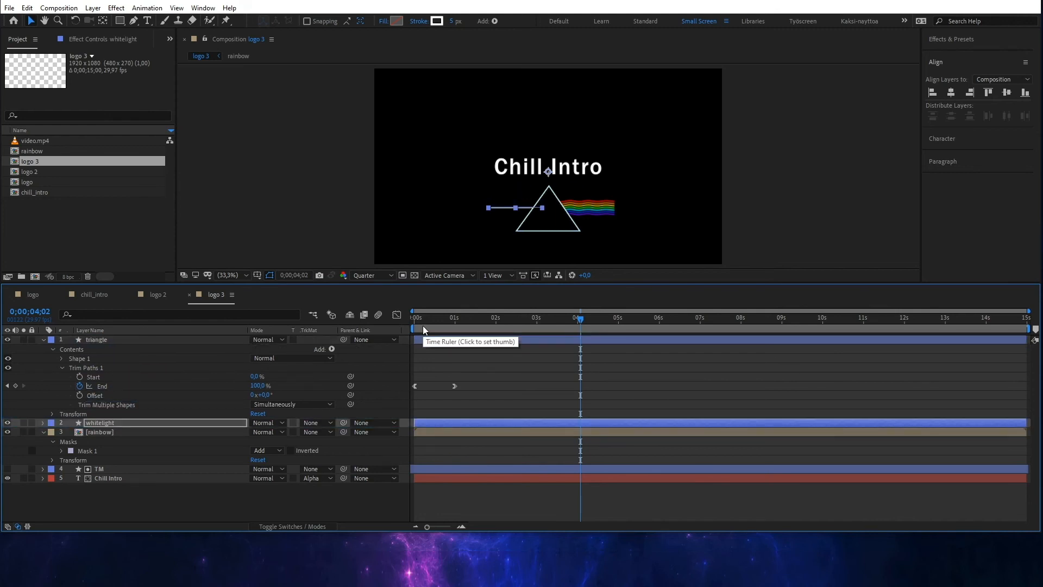
pyautogui.click(538, 402)
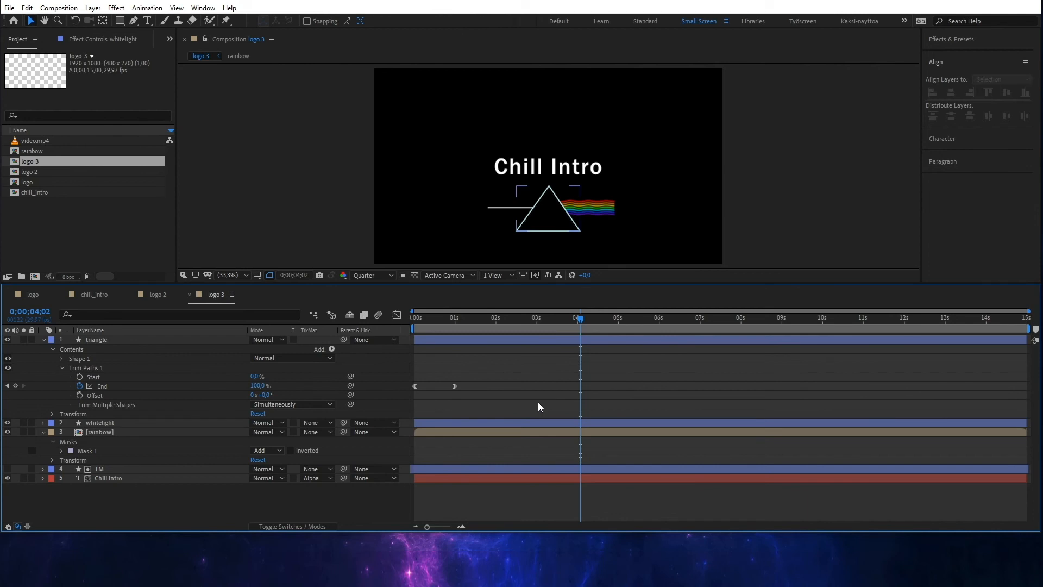
# Add a Trim Paths operator to the whitelight shape layer and reveal its properties.
pyautogui.click(42, 422)
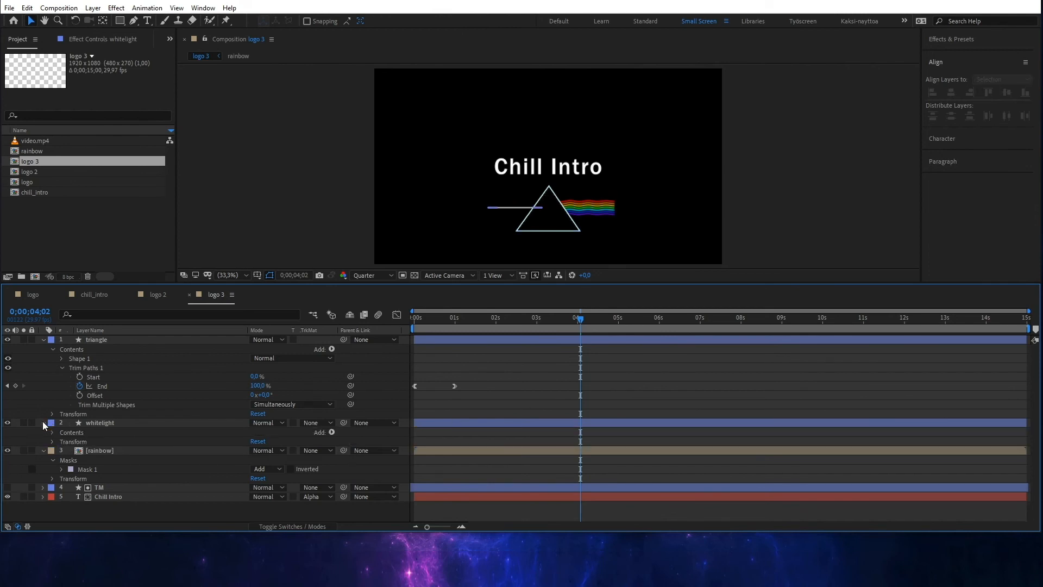
pyautogui.click(332, 433)
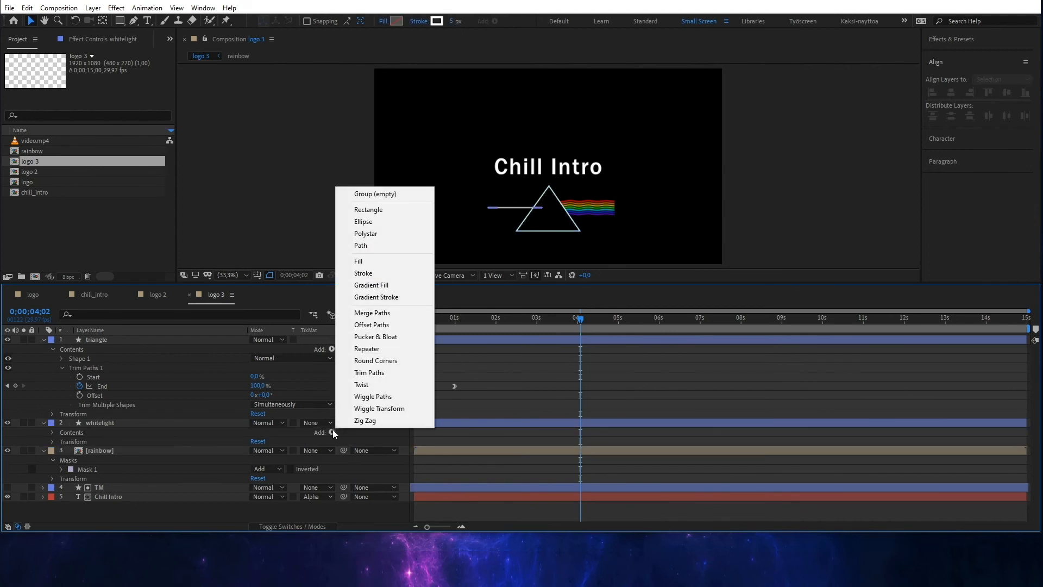
pyautogui.click(384, 371)
pyautogui.click(62, 451)
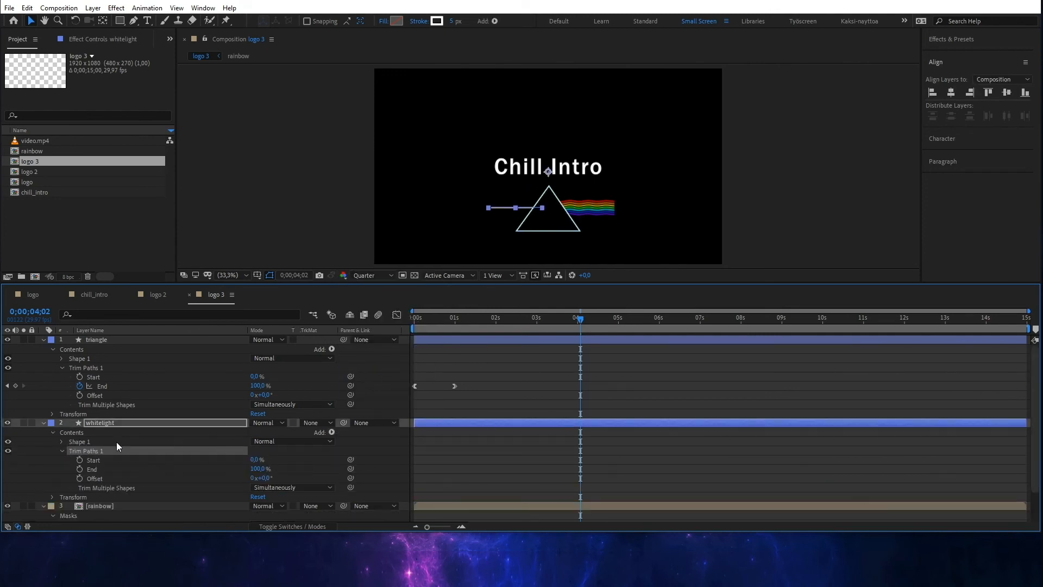
# Keyframe whitelight's Trim Paths End from 0% at 0;00;00;00 to 100% at 0;00;00;13, and preview from the start.
pyautogui.moveTo(431, 318); pyautogui.dragTo(410, 319)
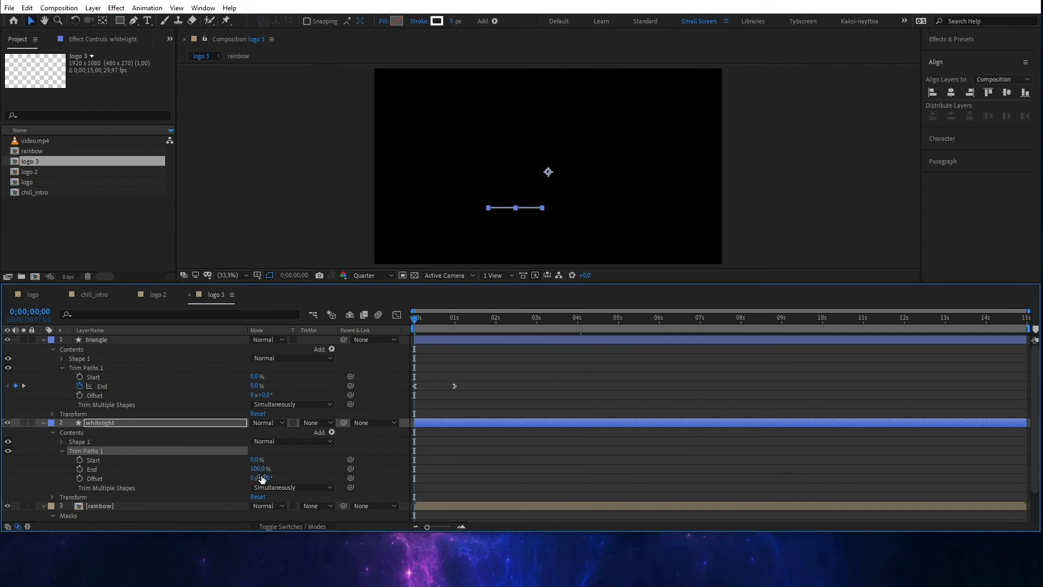
pyautogui.moveTo(259, 472); pyautogui.dragTo(191, 467)
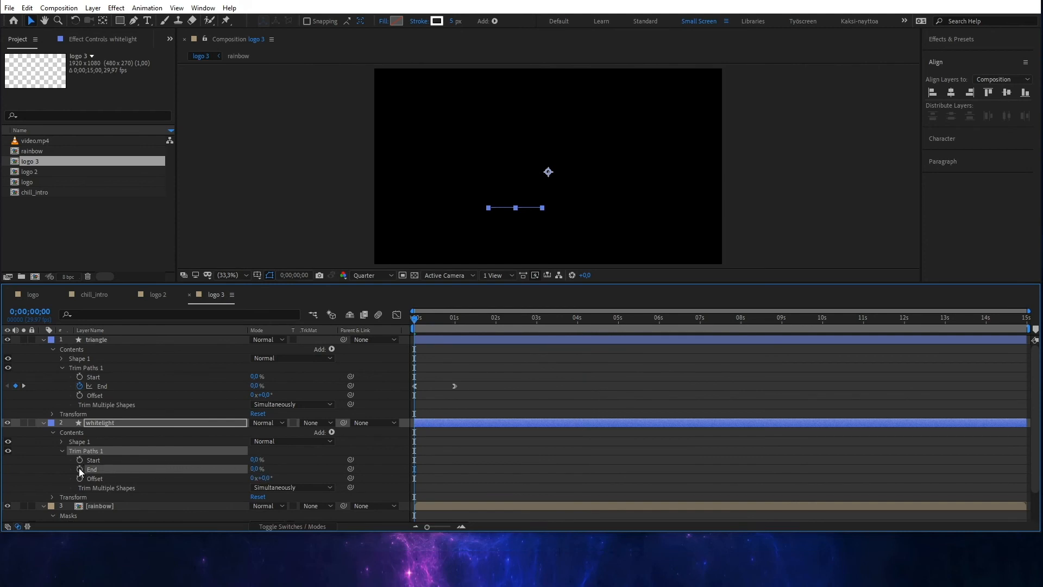
pyautogui.click(432, 318)
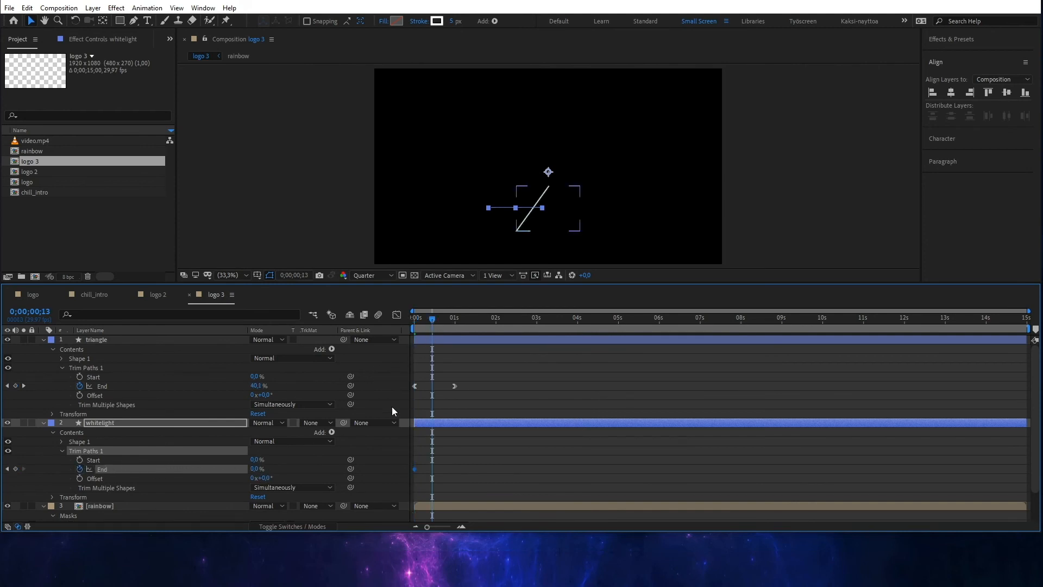
pyautogui.moveTo(433, 320); pyautogui.dragTo(411, 322)
pyautogui.press('space')
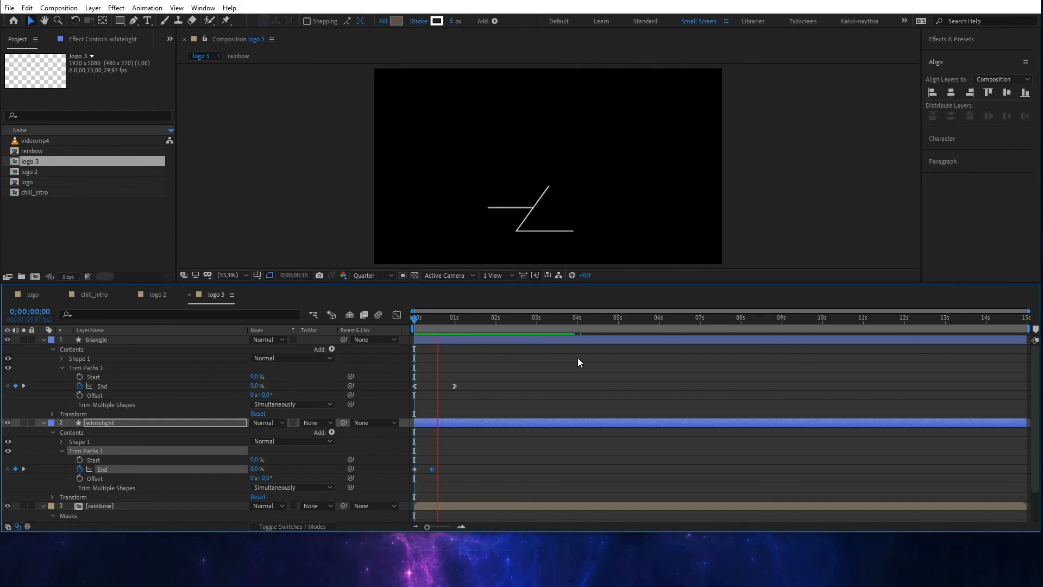
# Move whitelight's second End keyframe slightly later to slow the line's reveal, and preview it.
pyautogui.moveTo(433, 470); pyautogui.dragTo(441, 468)
pyautogui.press('space')
pyautogui.press('space')
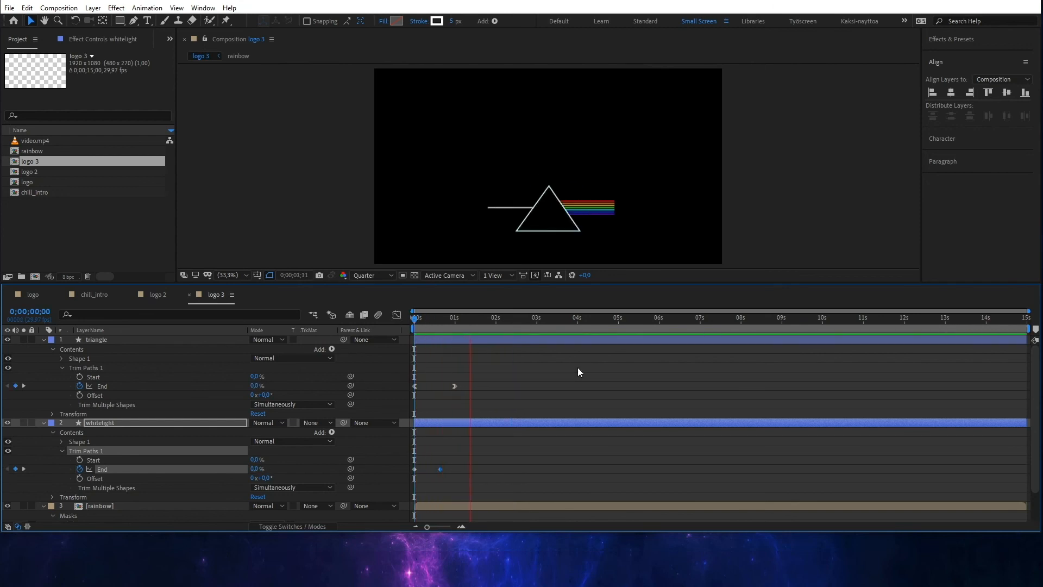
pyautogui.press('space')
# Apply Easy Ease Out to whitelight's first End keyframe and Easy Ease In to its last one.
pyautogui.rightClick(414, 469)
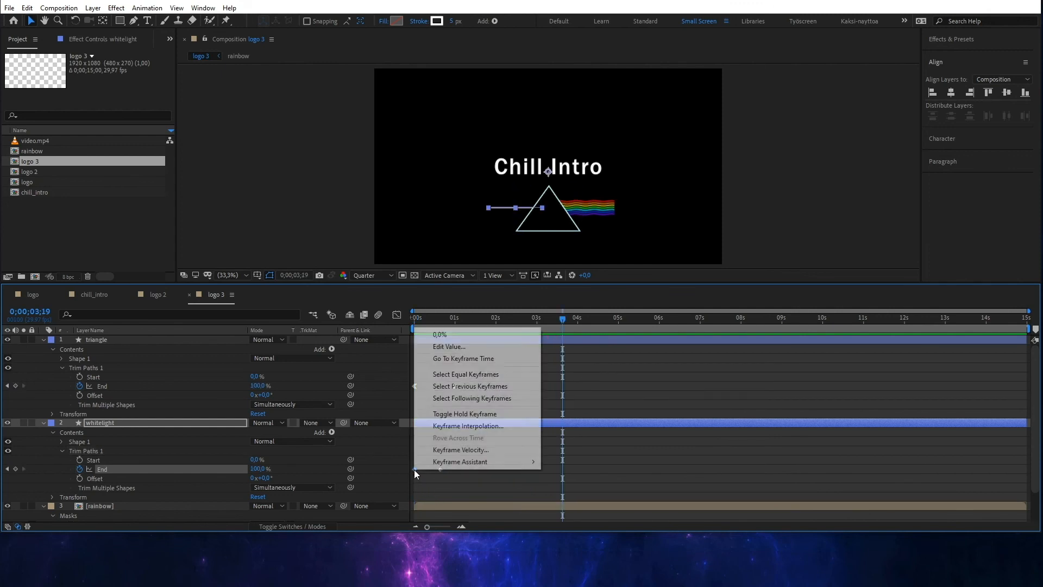
pyautogui.moveTo(487, 461)
pyautogui.click(605, 415)
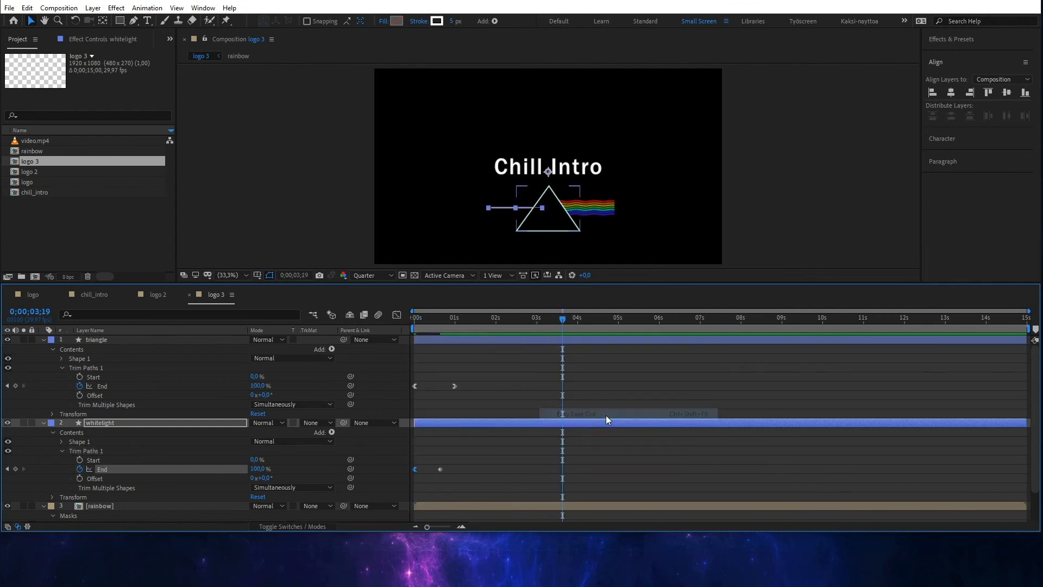
pyautogui.rightClick(440, 469)
pyautogui.moveTo(538, 461)
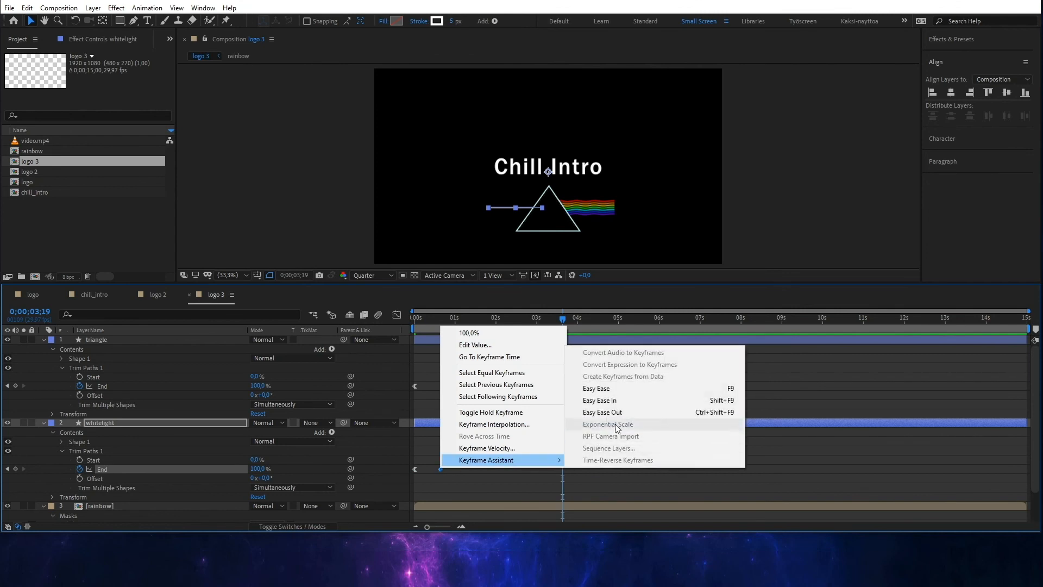
pyautogui.click(629, 402)
pyautogui.click(630, 471)
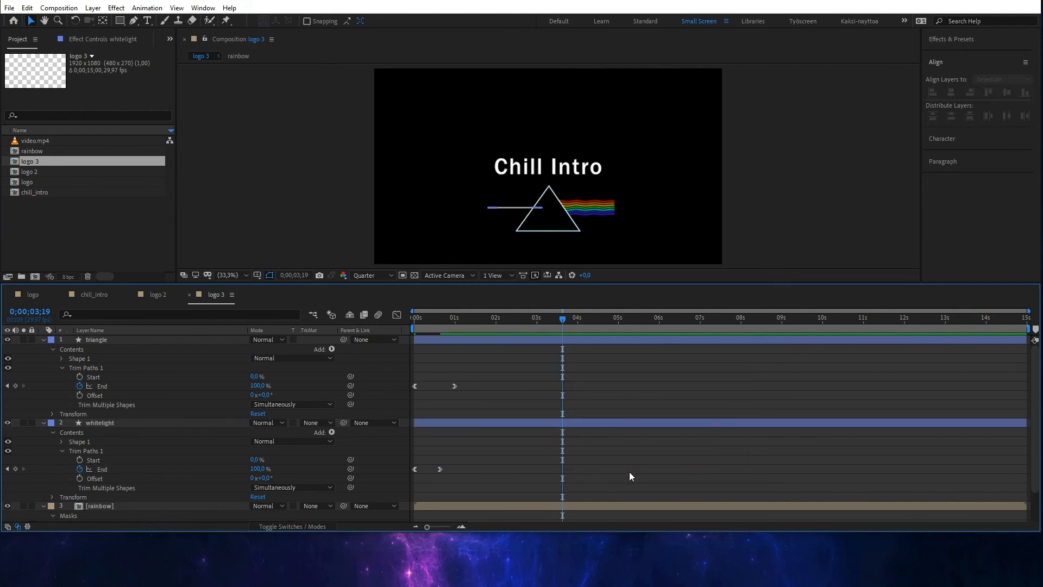
# Set the whitelight layer's Rotation to -15°.
pyautogui.click(110, 423)
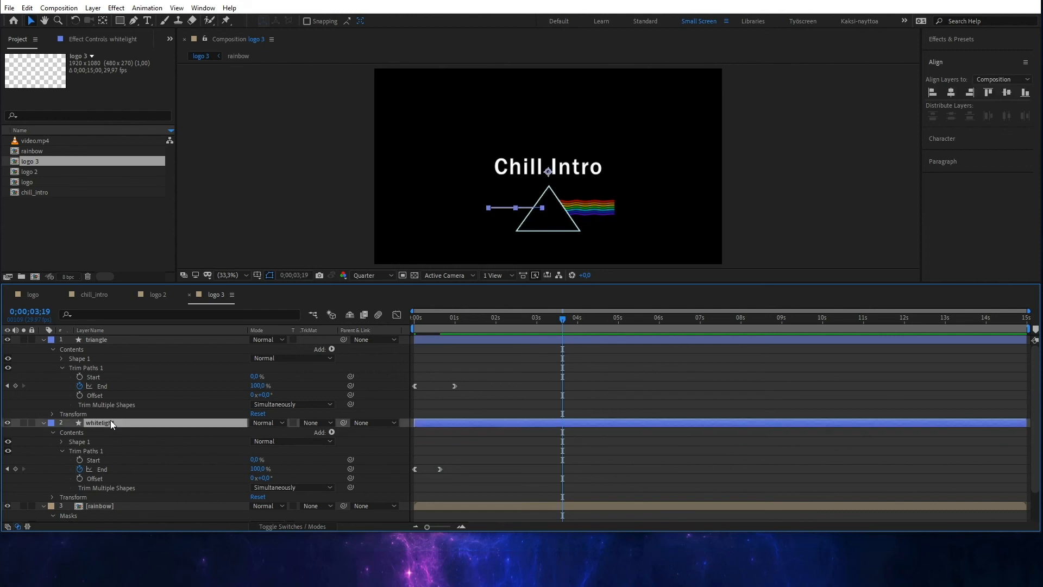
pyautogui.click(53, 496)
pyautogui.scroll(-1, 92, 494)
pyautogui.scroll(-1, 179, 493)
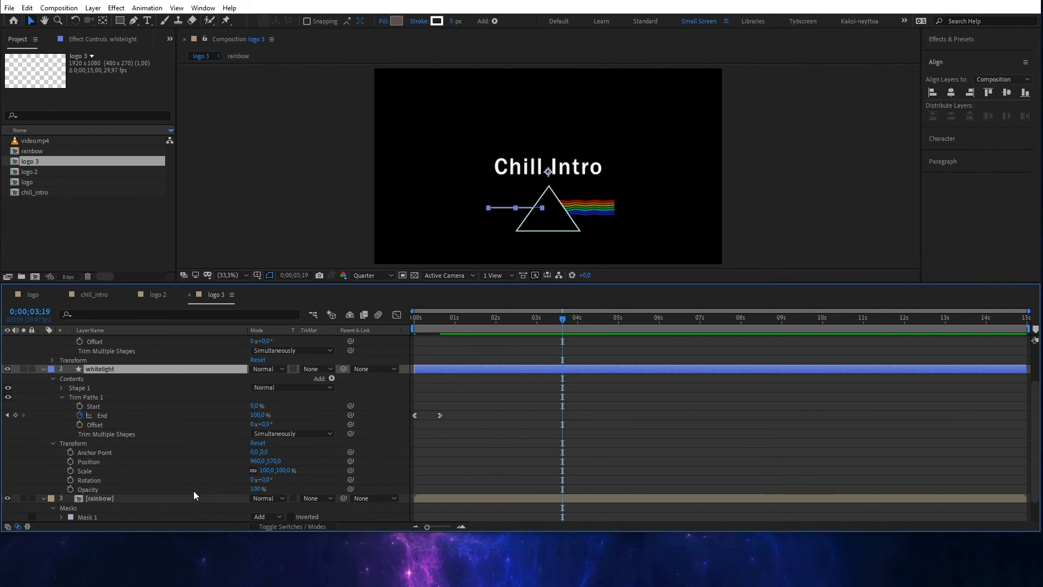
pyautogui.click(267, 479)
pyautogui.write('-15')
pyautogui.press('Return')
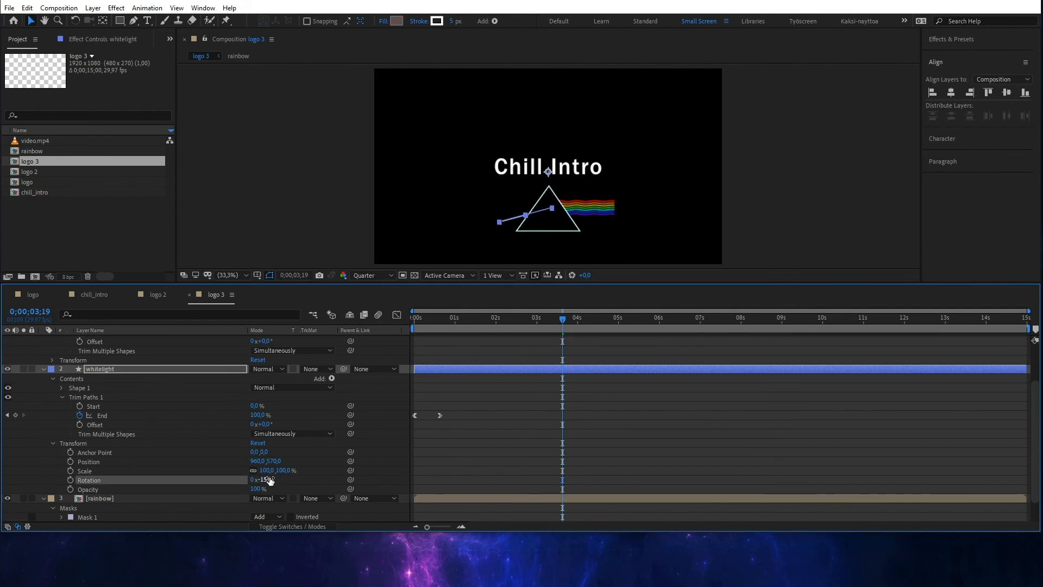
# Set the rainbow layer's Rotation to 15°.
pyautogui.click(110, 499)
pyautogui.scroll(-1, 164, 494)
pyautogui.click(52, 498)
pyautogui.scroll(-1, 57, 497)
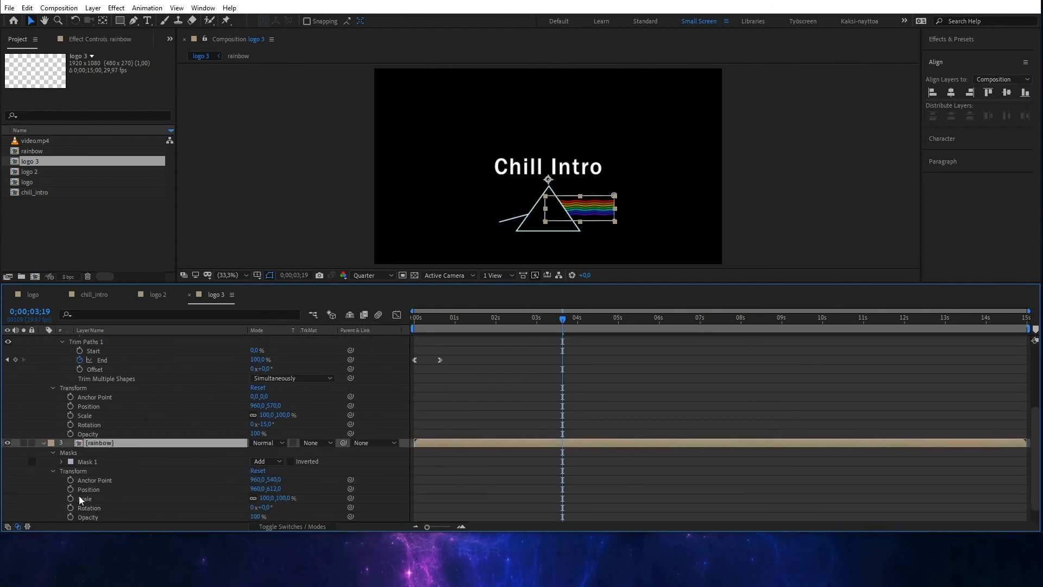
pyautogui.click(267, 507)
pyautogui.write('15')
pyautogui.press('Return')
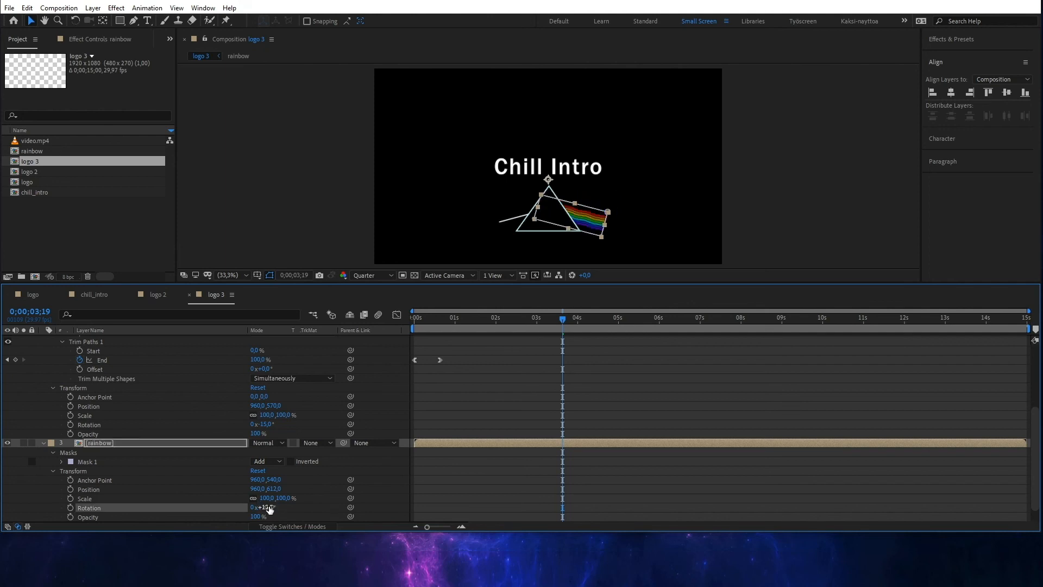
# Nudge the rainbow layer to position 990, 594 and raise the whitelight layer to 960, 540.
pyautogui.hotkey('shift', 'Up')
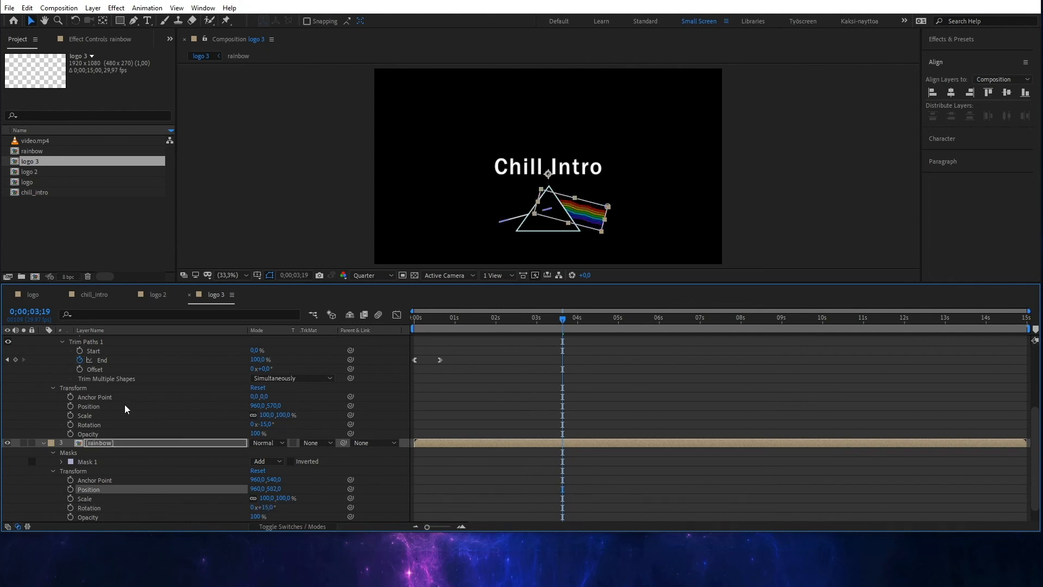
pyautogui.scroll(3, 125, 404)
pyautogui.click(106, 342)
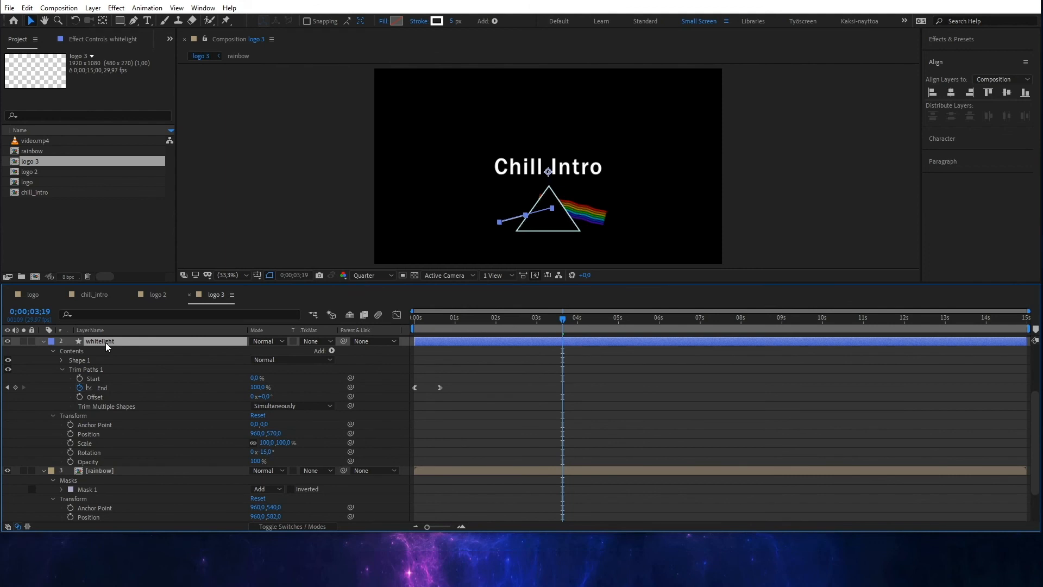
pyautogui.hotkey('shift', 'Up')
pyautogui.click(110, 471)
pyautogui.hotkey('shift', 'Right')
pyautogui.press('Down')
pyautogui.press('Down')
pyautogui.press('Down')
pyautogui.press('Down')
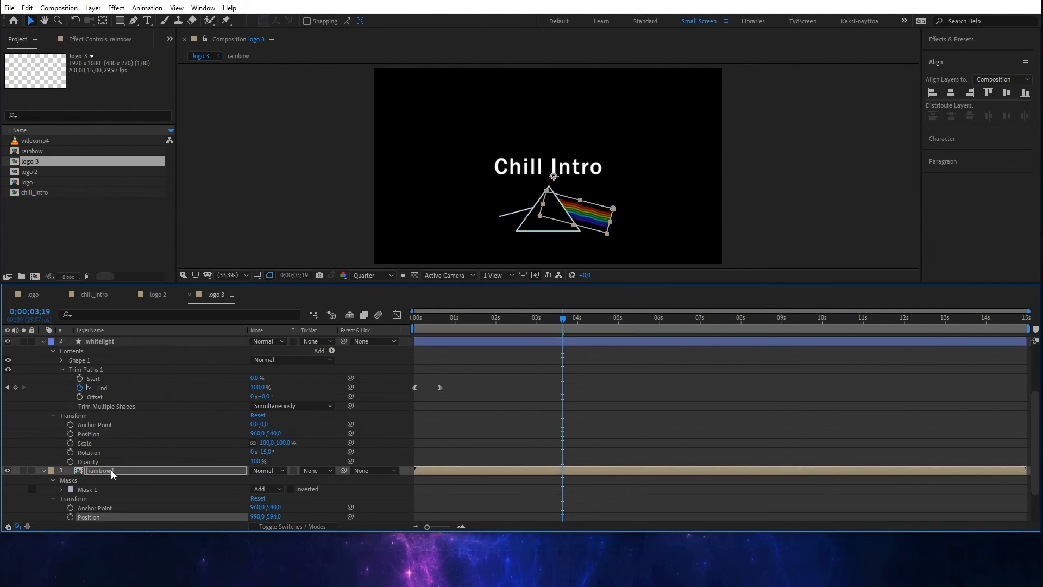
# Nudge the whitelight layer to position 930, 549 so the beam meets the triangle, and preview from the start.
pyautogui.click(103, 341)
pyautogui.hotkey('shift', 'Left')
pyautogui.press('Down')
pyautogui.press('Down')
pyautogui.press('Down')
pyautogui.press('j')
pyautogui.press('Home')
pyautogui.press('space')
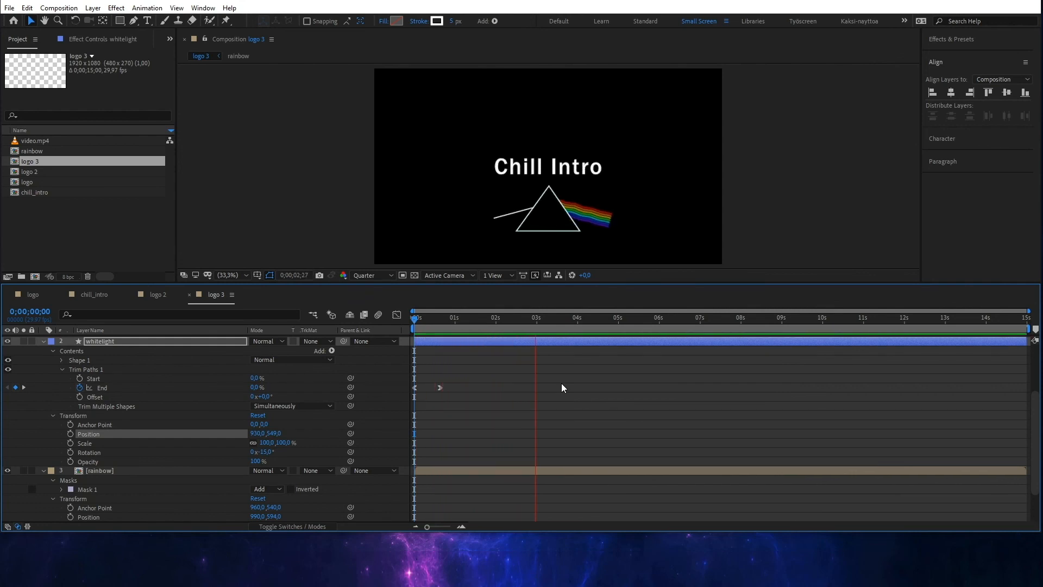
pyautogui.press('space')
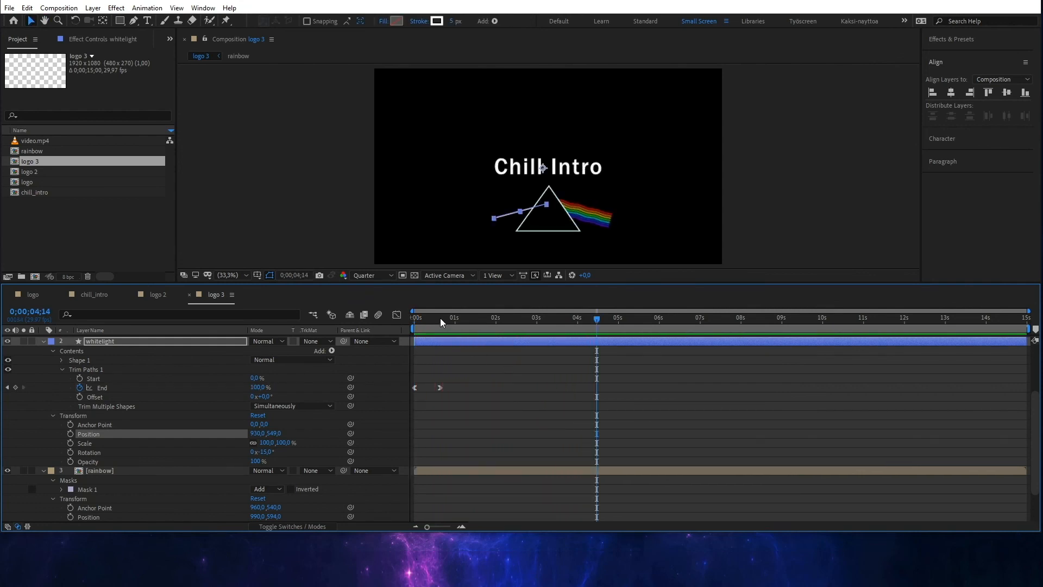
# Shift the rainbow layer's start and whitelight's last End keyframe slightly later, previewing the timing.
pyautogui.moveTo(441, 319); pyautogui.dragTo(376, 318)
pyautogui.press('space')
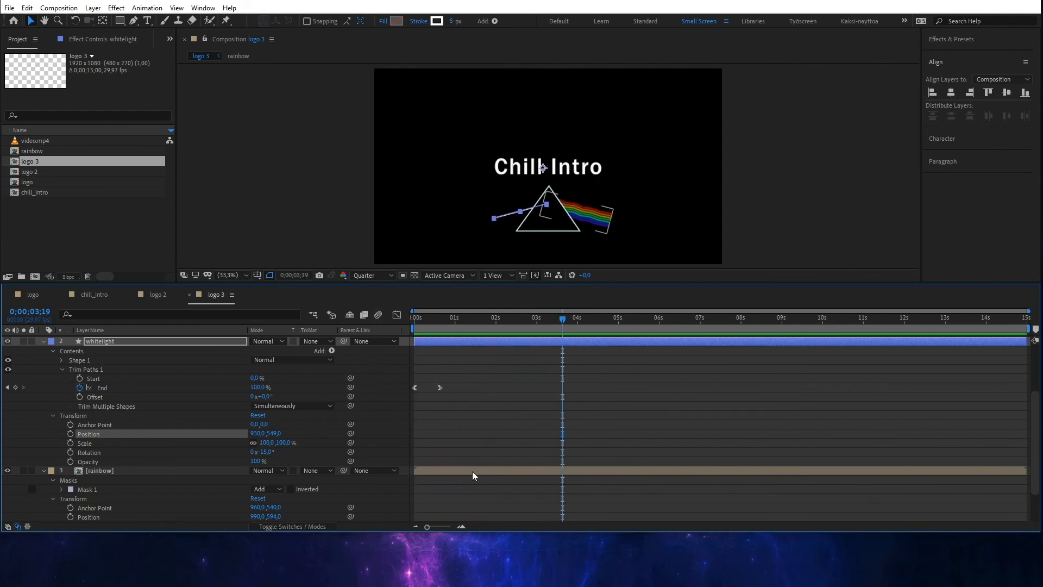
pyautogui.moveTo(471, 472); pyautogui.dragTo(481, 468)
pyautogui.press('space')
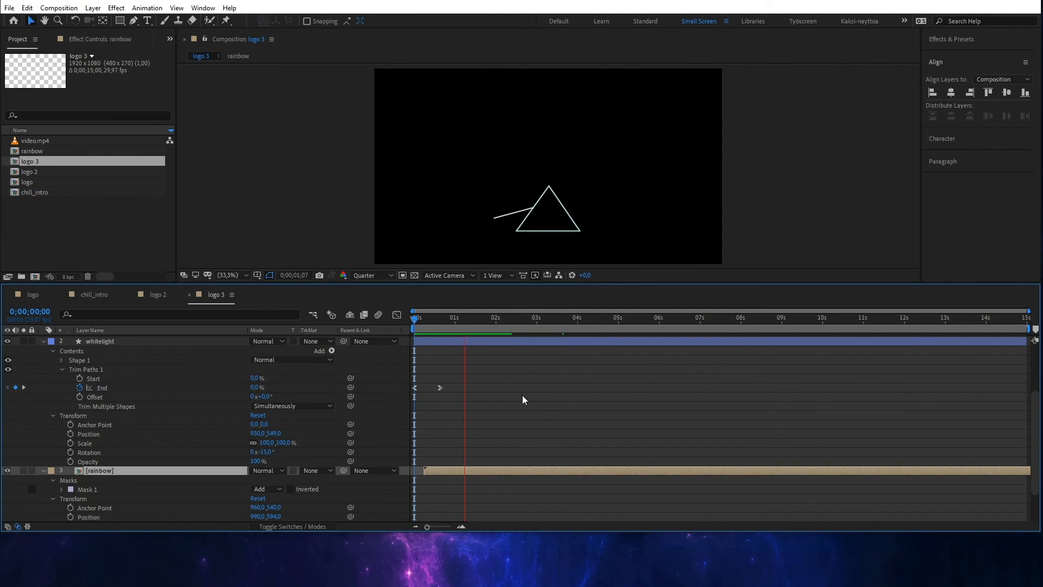
pyautogui.moveTo(440, 387); pyautogui.dragTo(448, 386)
pyautogui.press('space')
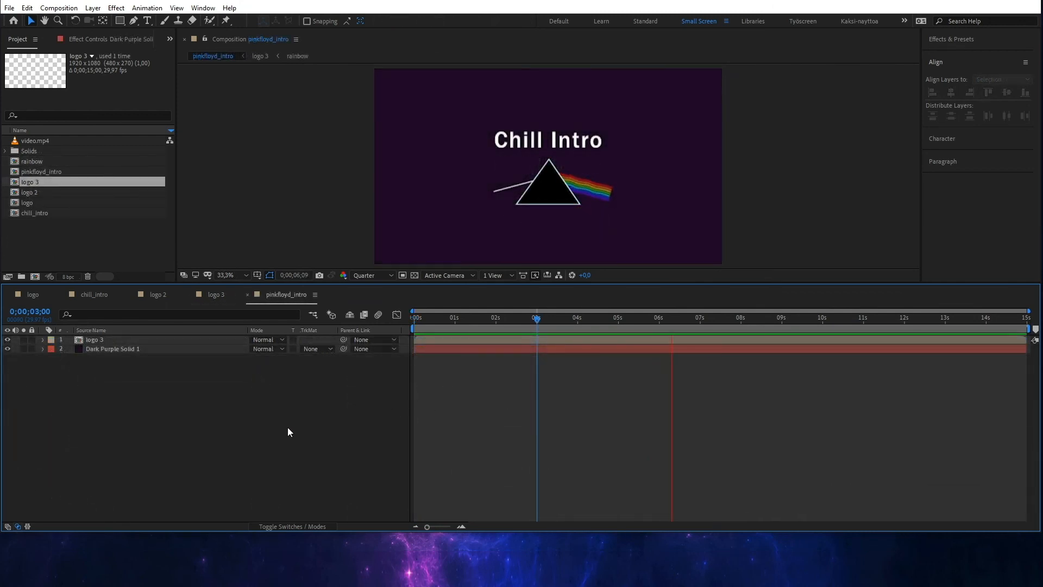
pyautogui.click(145, 350)
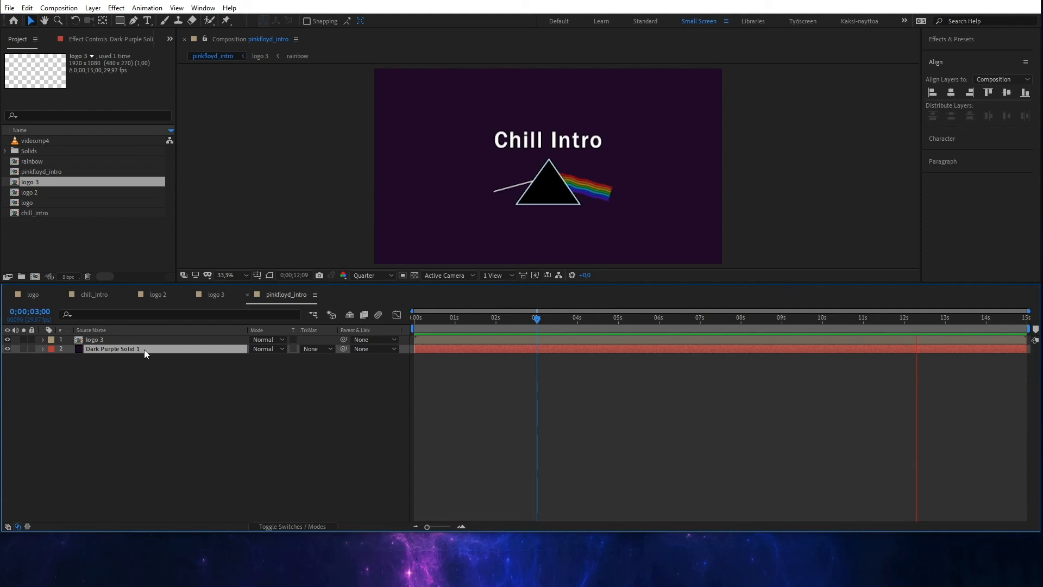
pyautogui.press('space')
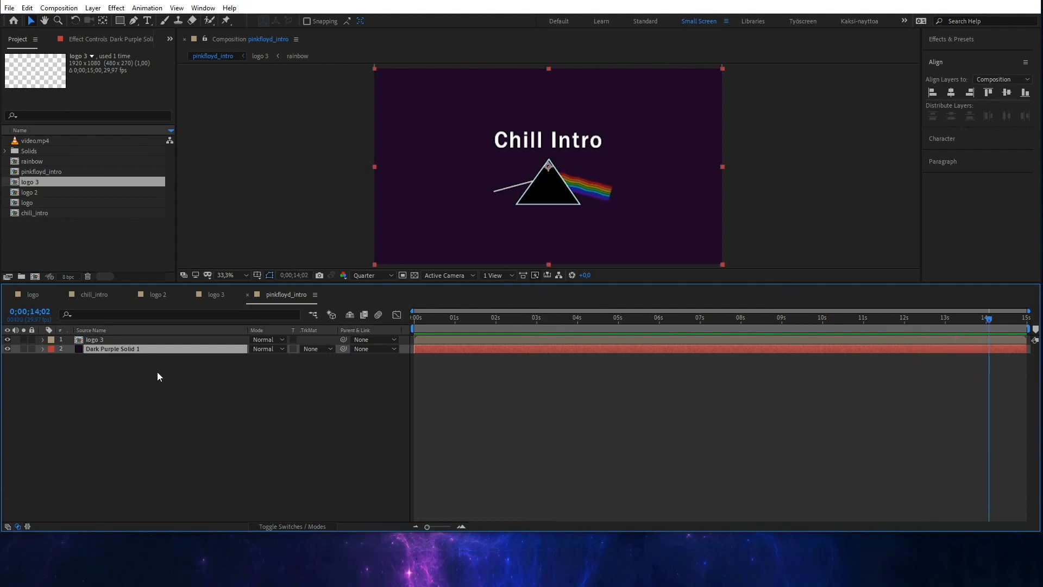
pyautogui.rightClick(161, 380)
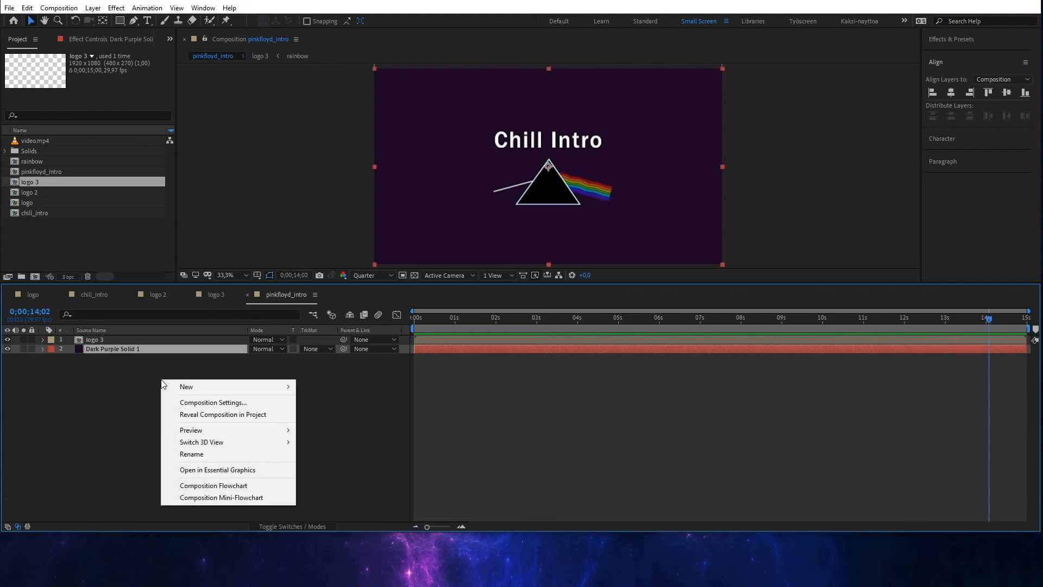
pyautogui.click(239, 403)
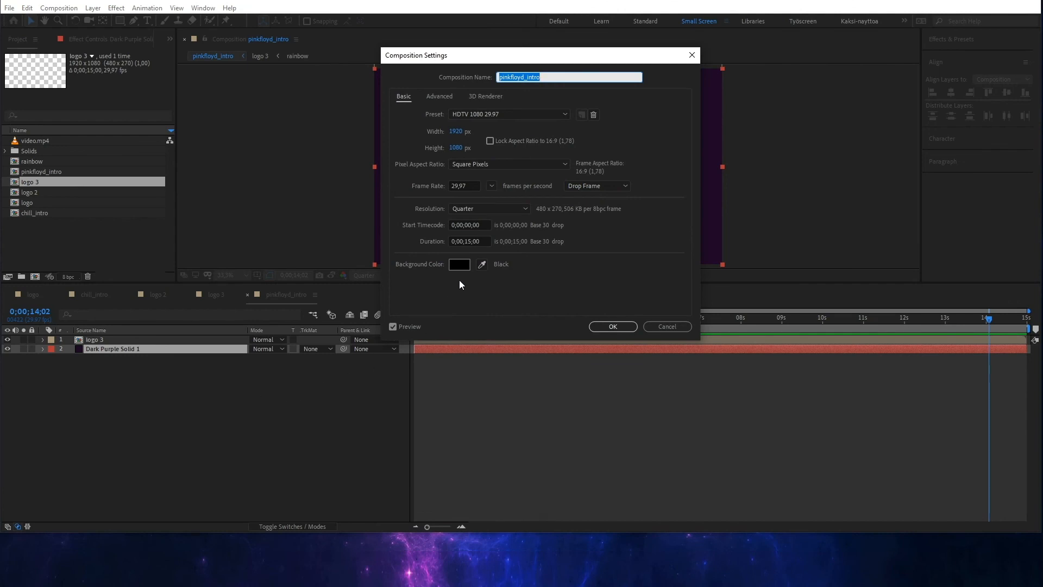
pyautogui.click(468, 264)
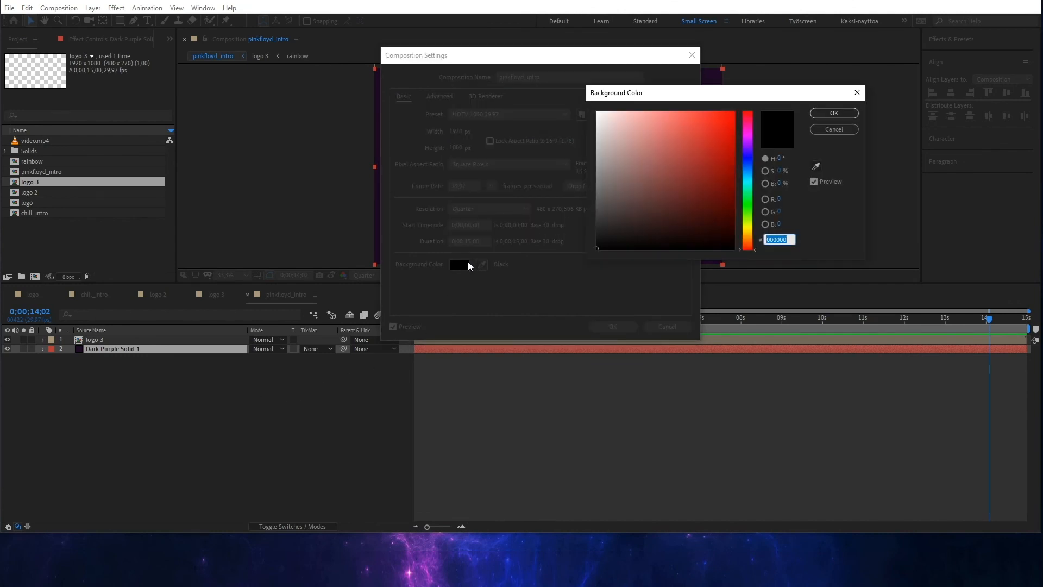
pyautogui.click(824, 131)
pyautogui.click(668, 327)
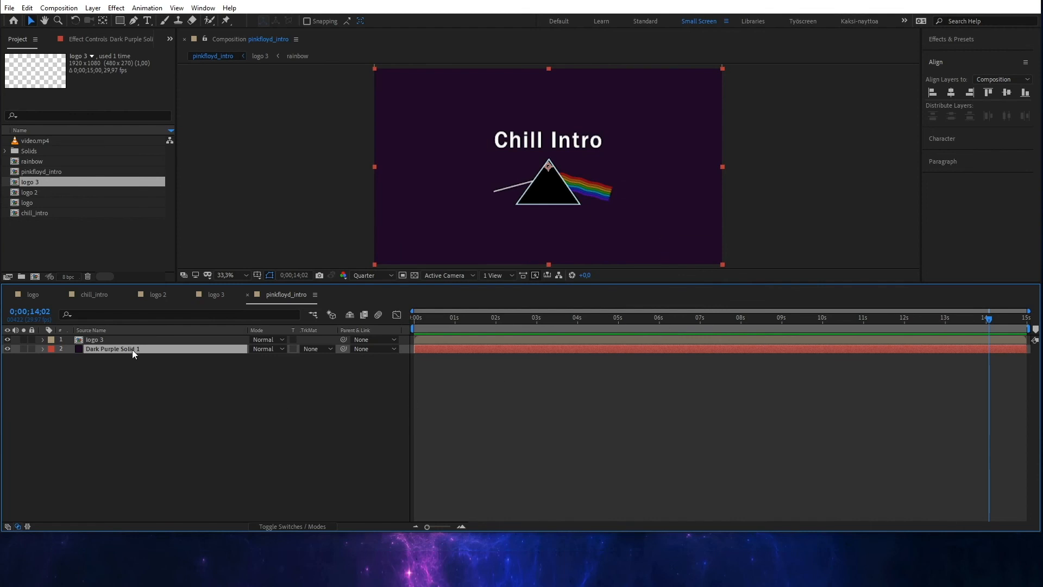
pyautogui.click(135, 367)
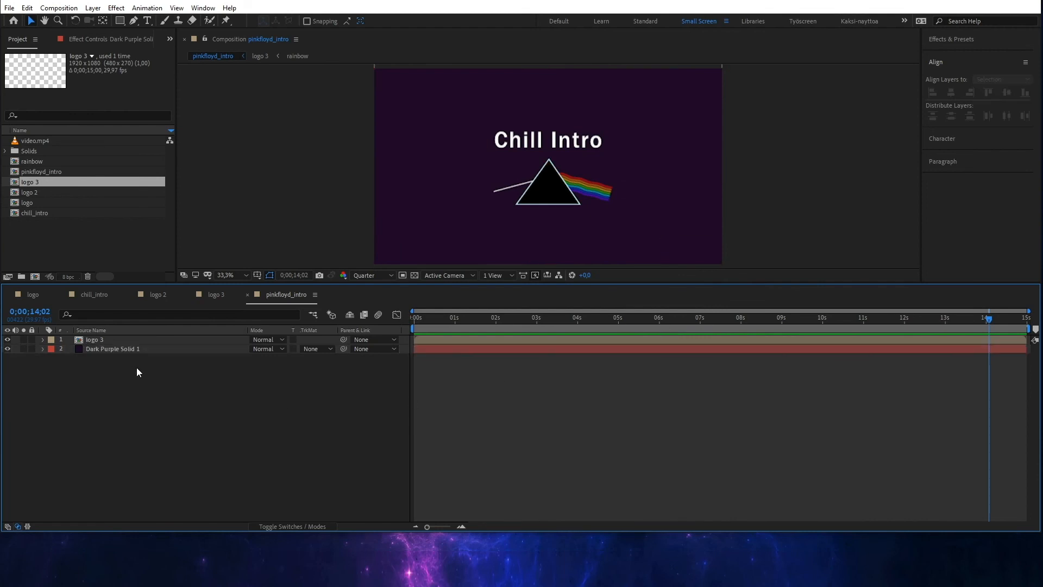
pyautogui.click(93, 8)
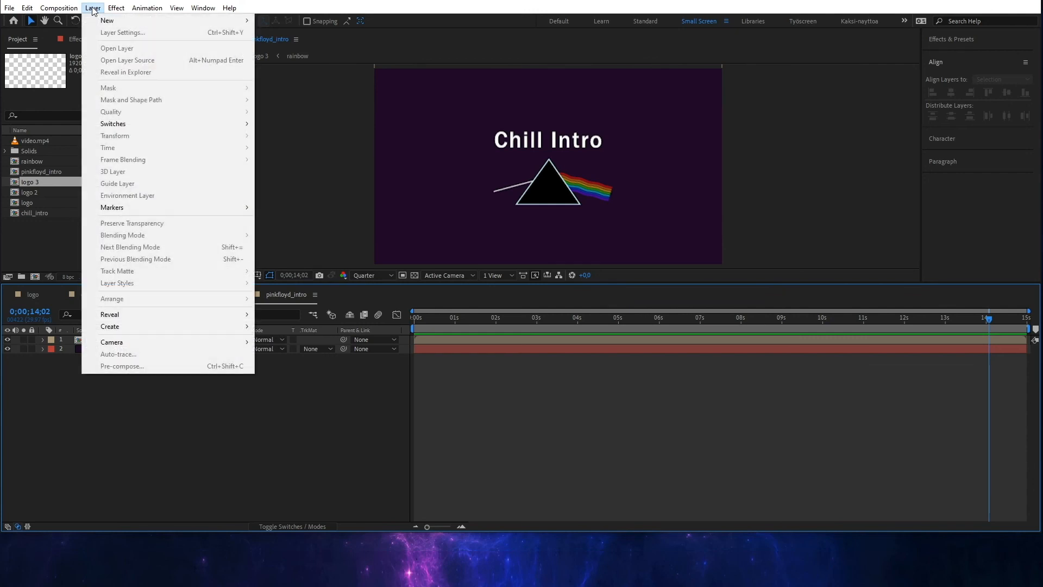
pyautogui.moveTo(109, 20)
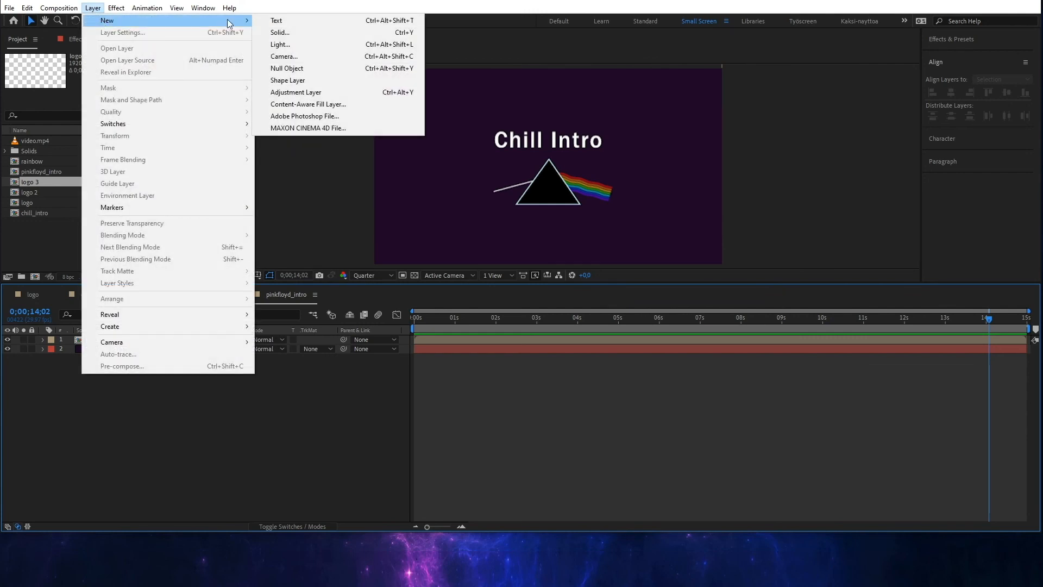
pyautogui.click(278, 33)
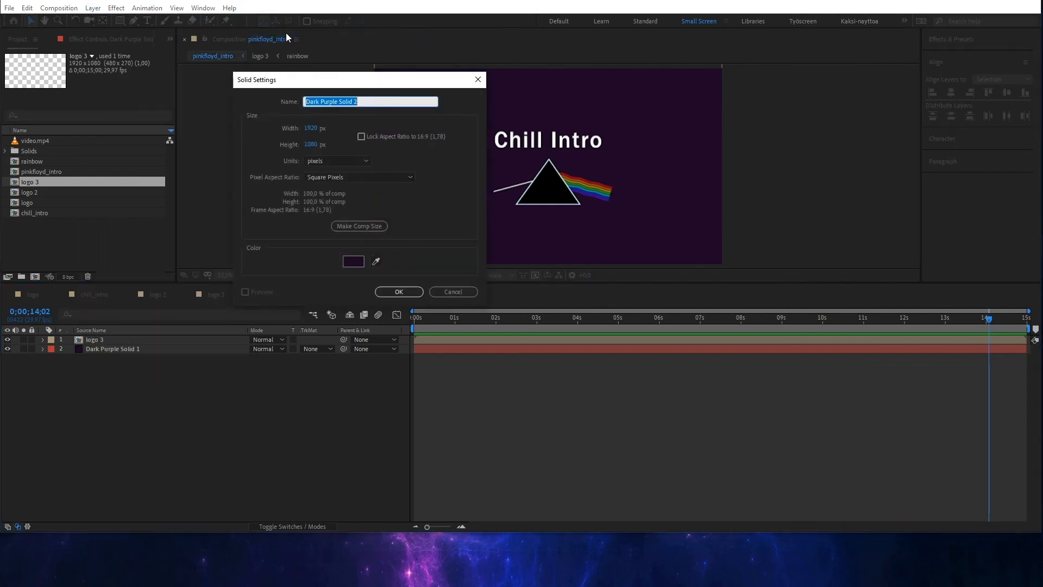
pyautogui.click(453, 292)
# Create a new dark purple solid in pinkfloyd_intro with the default settings, and place it beneath the existing solid layer.
pyautogui.rightClick(94, 416)
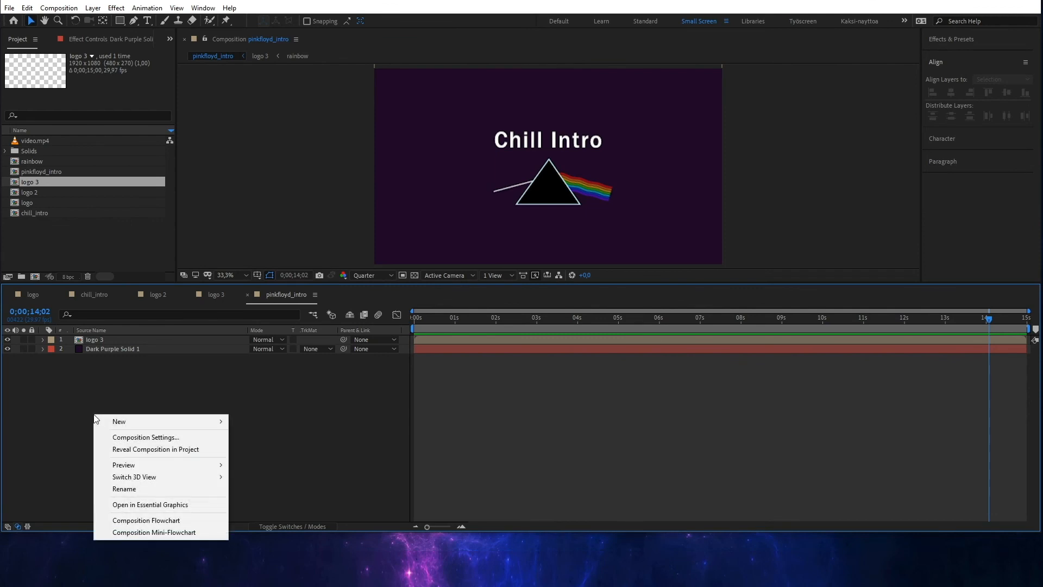
pyautogui.moveTo(187, 427)
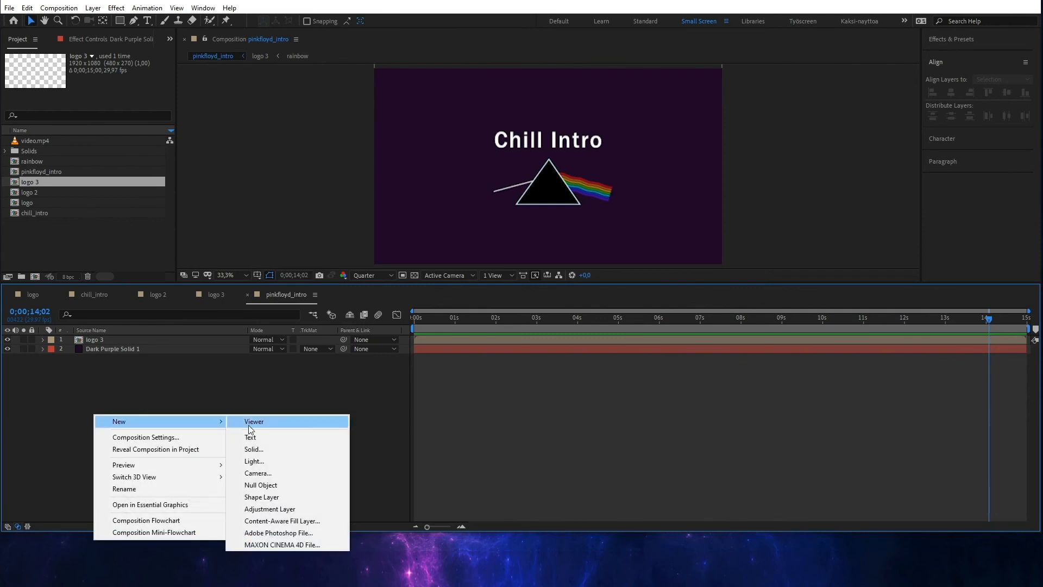
pyautogui.click(269, 448)
pyautogui.click(398, 292)
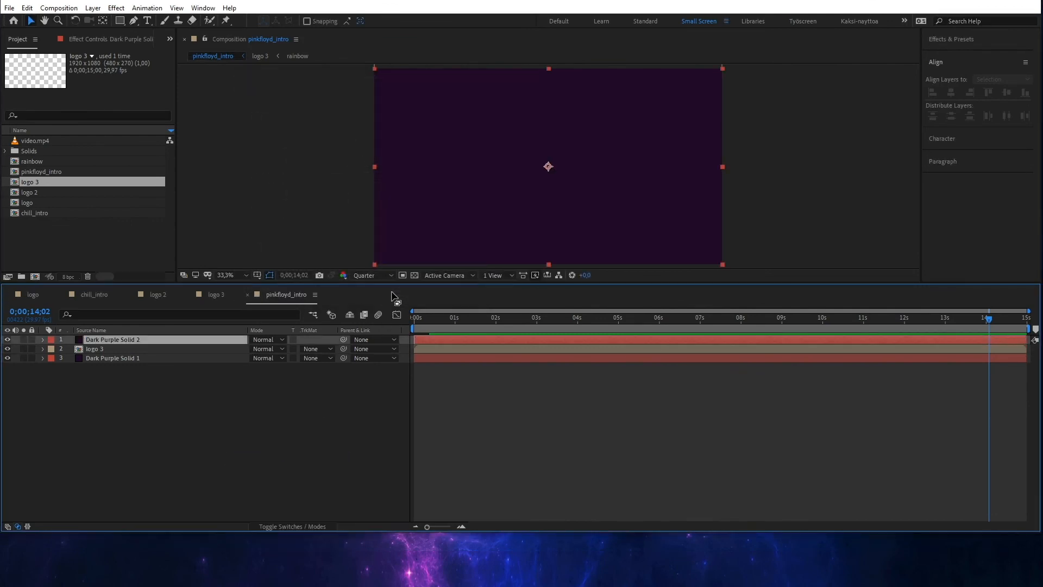
pyautogui.moveTo(129, 340); pyautogui.dragTo(133, 363)
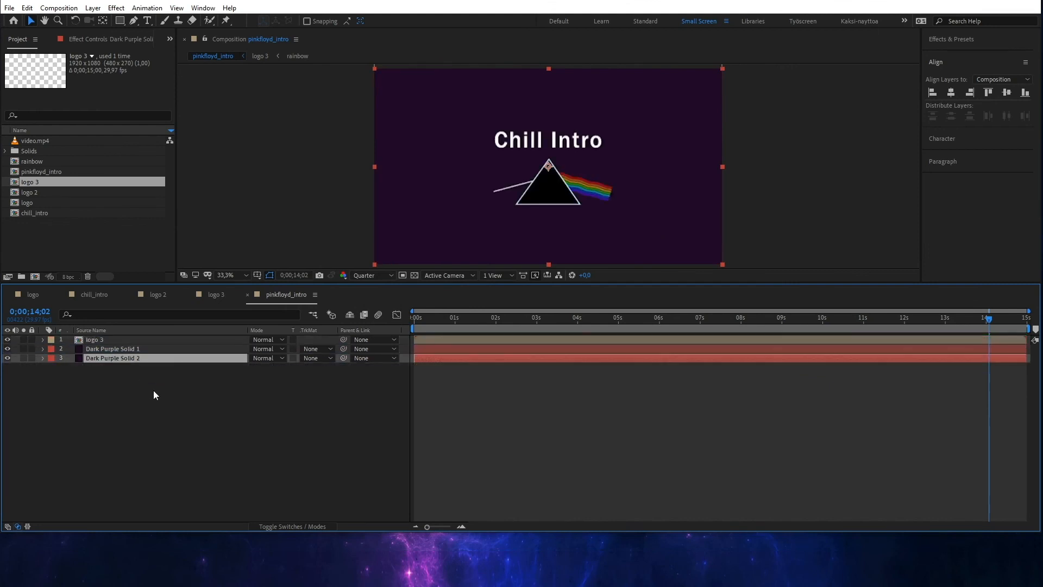